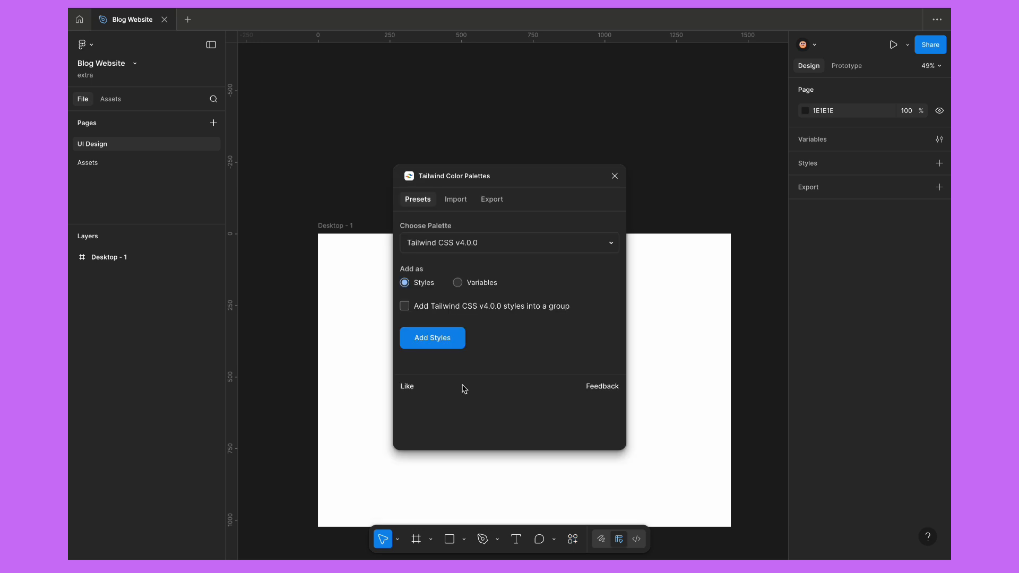
Add the Tailwind CSS v4.0.0 palette as color styles, and delete the transparent style.
{"action": "left_click", "coordinate": [445, 347]}
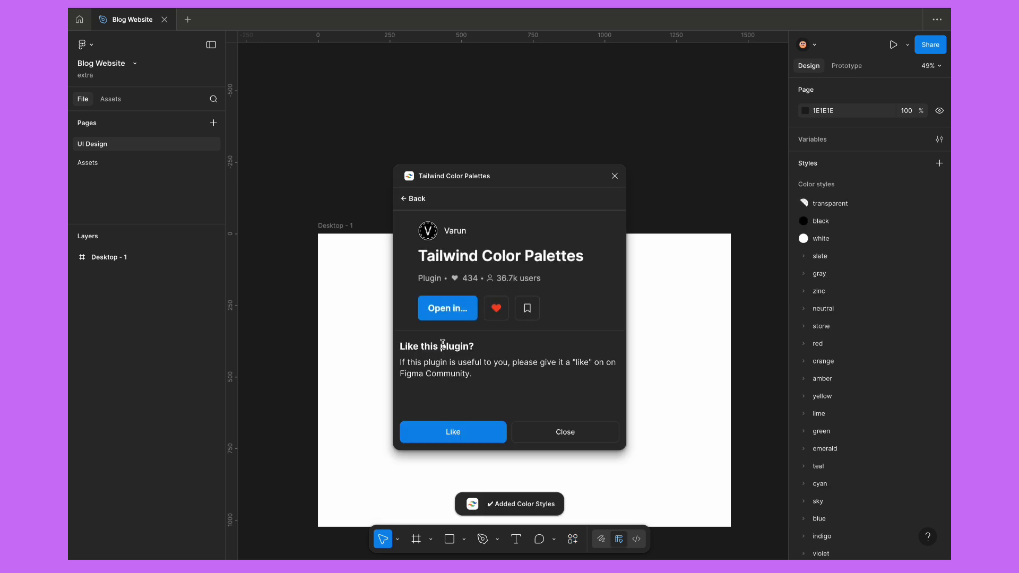
{"action": "left_click", "coordinate": [615, 178]}
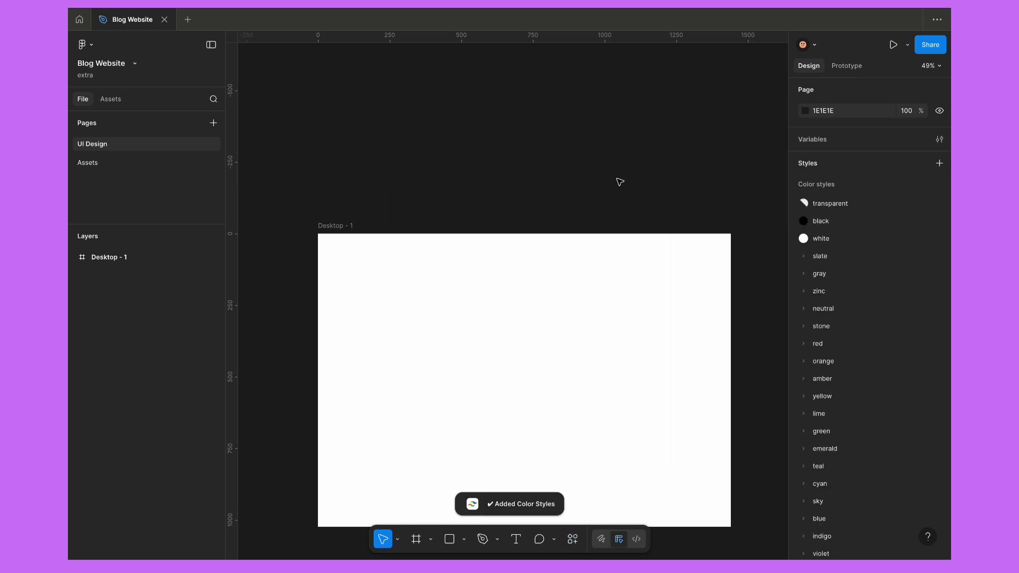
{"action": "right_click", "coordinate": [825, 212]}
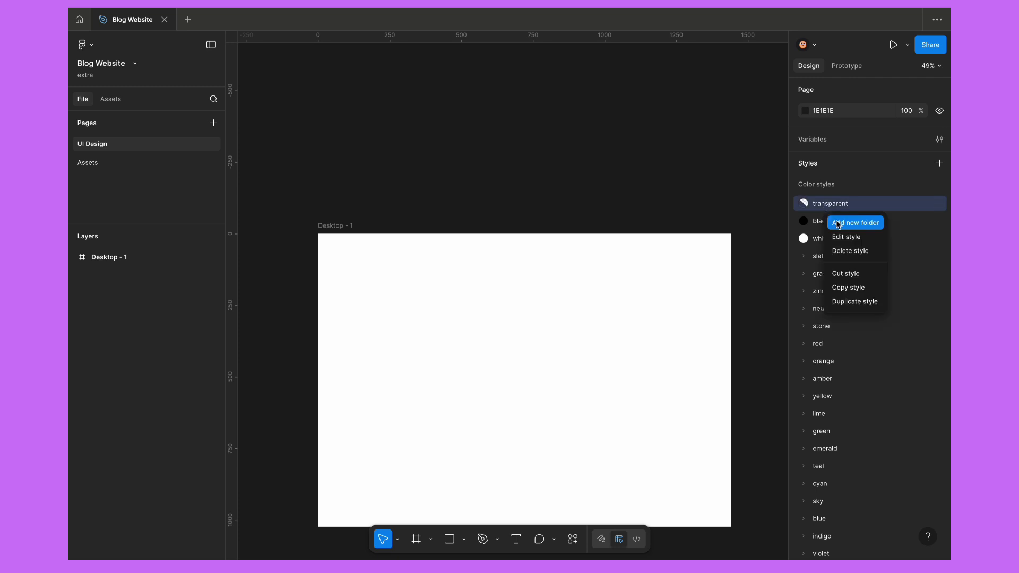
{"action": "left_click", "coordinate": [844, 250]}
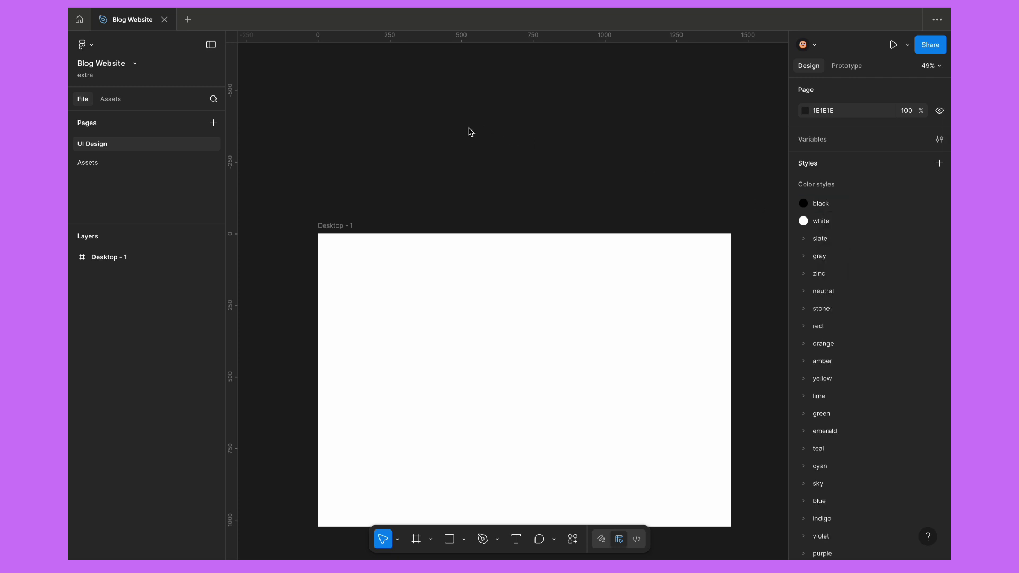
Find the logo component in the assets and place an instance on the empty canvas above the Desktop - 1 frame.
{"action": "left_click", "coordinate": [115, 100]}
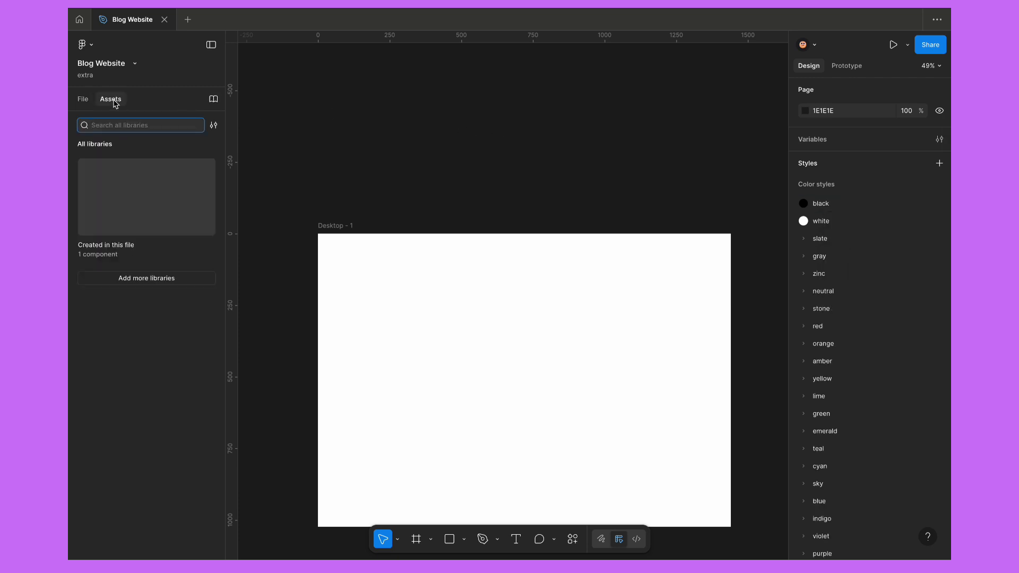
{"action": "type", "text": "logo"}
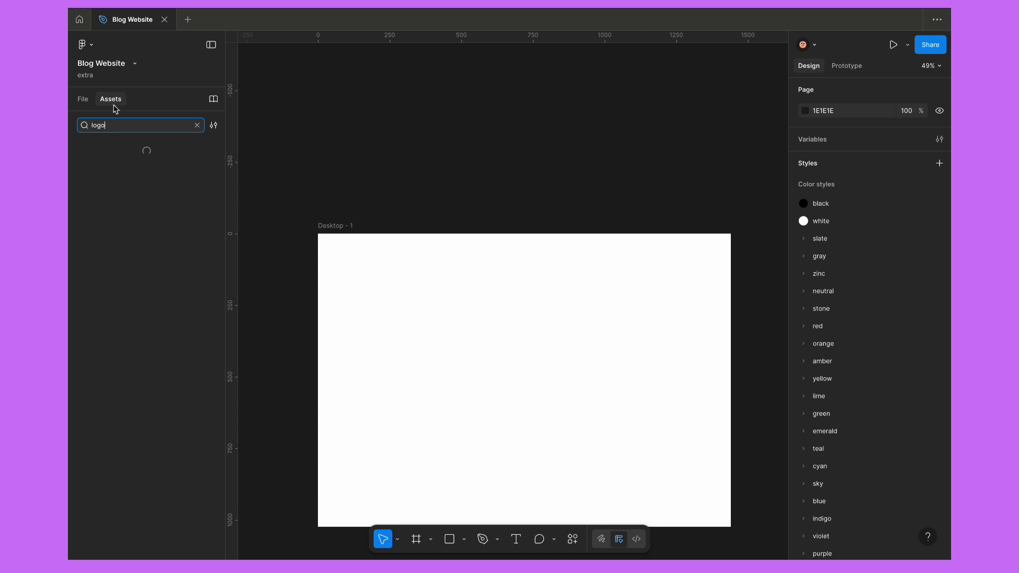
{"action": "left_click_drag", "start_coordinate": [115, 169], "coordinate": [393, 84]}
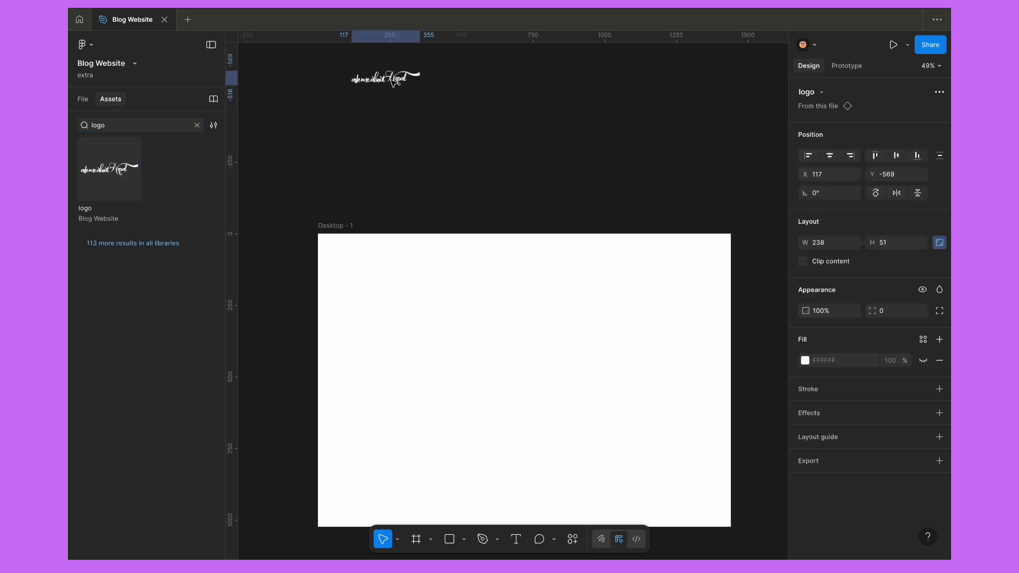
{"action": "scroll", "coordinate": [341, 113], "scroll_direction": "up", "scroll_amount": 10}
{"action": "left_click", "coordinate": [355, 225]}
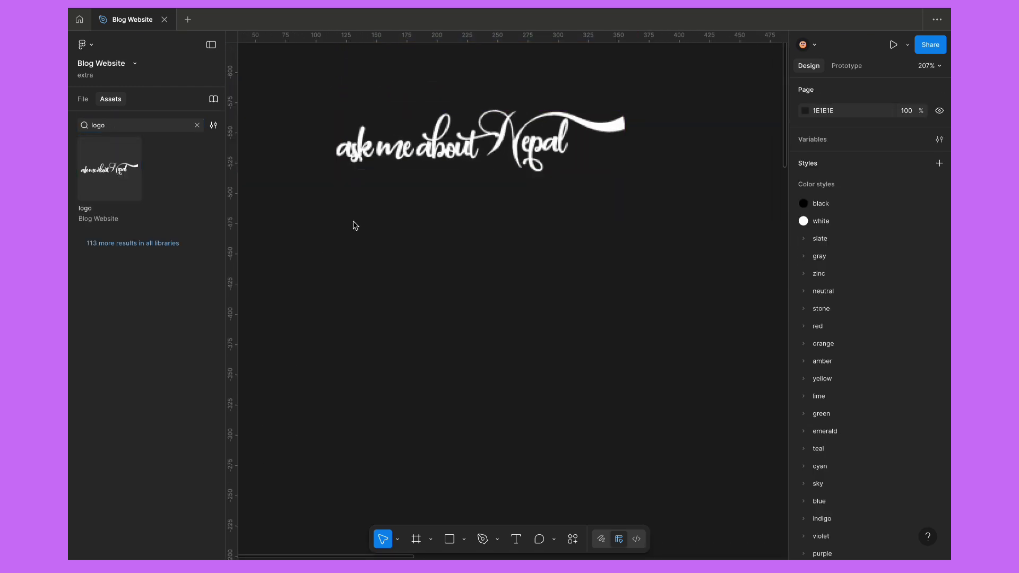
Add a text layer reading "Ask Me About Nepal" below the logo.
{"action": "left_click", "coordinate": [515, 538]}
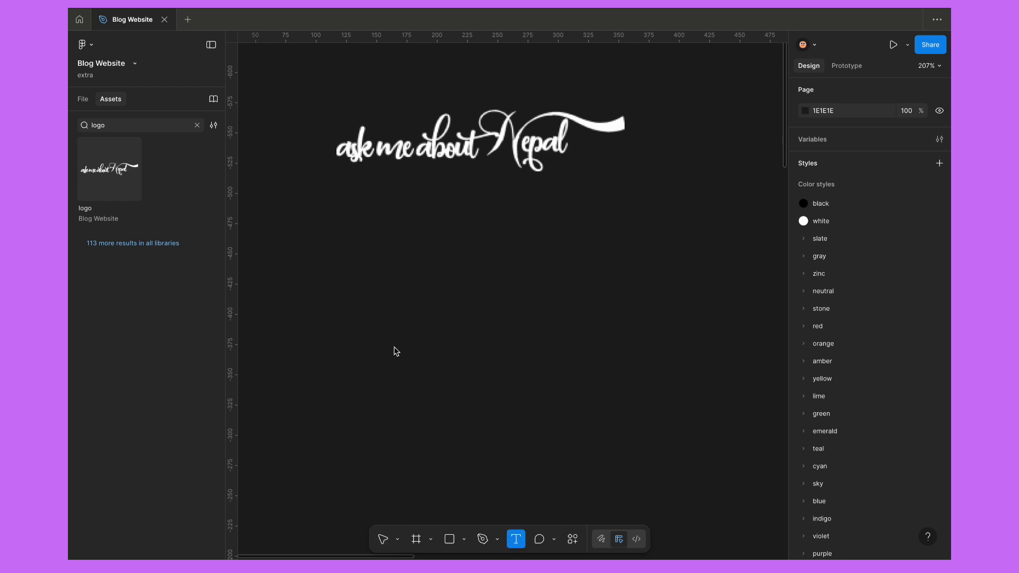
{"action": "left_click", "coordinate": [353, 217]}
{"action": "type", "text": "As"}
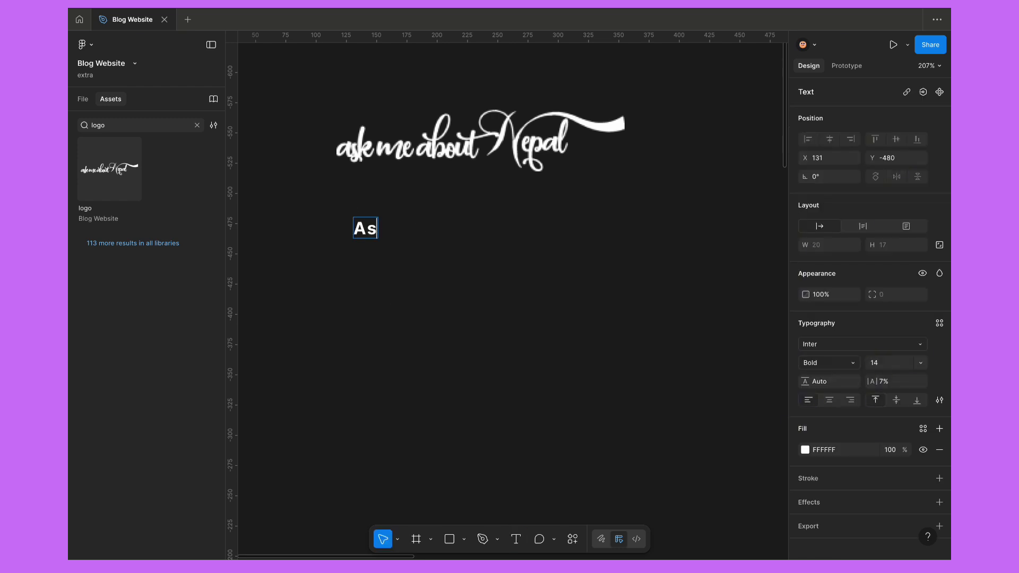
{"action": "type", "text": "k Me About Nepal"}
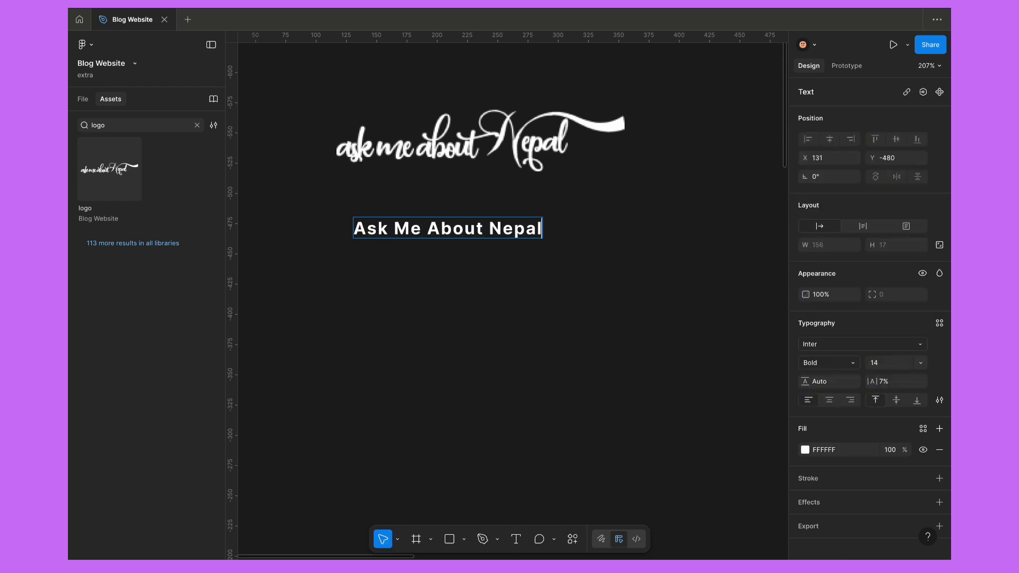
{"action": "key", "text": "Escape"}
Set the text's letter spacing to 0% and its font weight to Regular.
{"action": "left_click", "coordinate": [893, 383]}
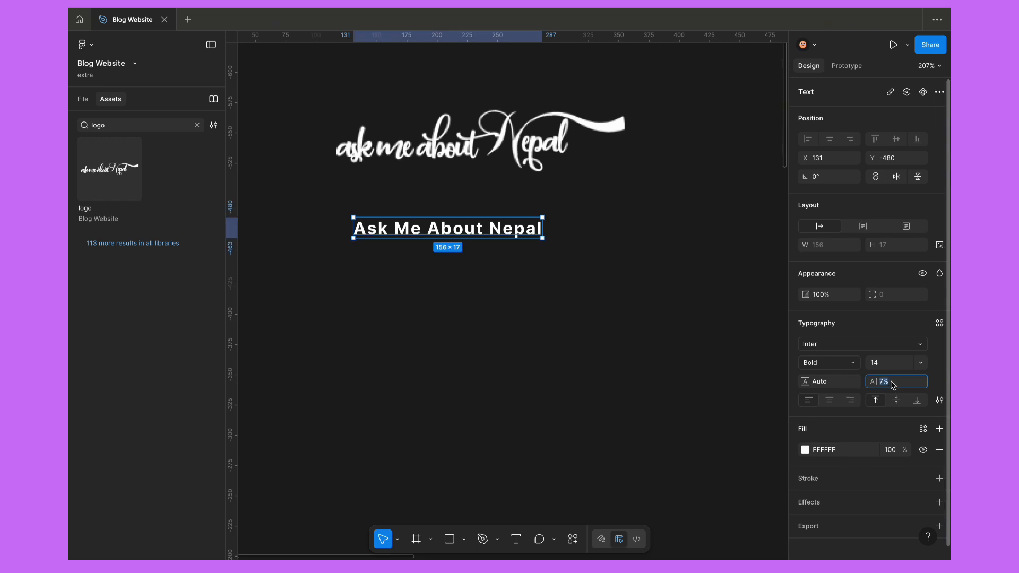
{"action": "type", "text": "0"}
{"action": "left_click", "coordinate": [852, 366]}
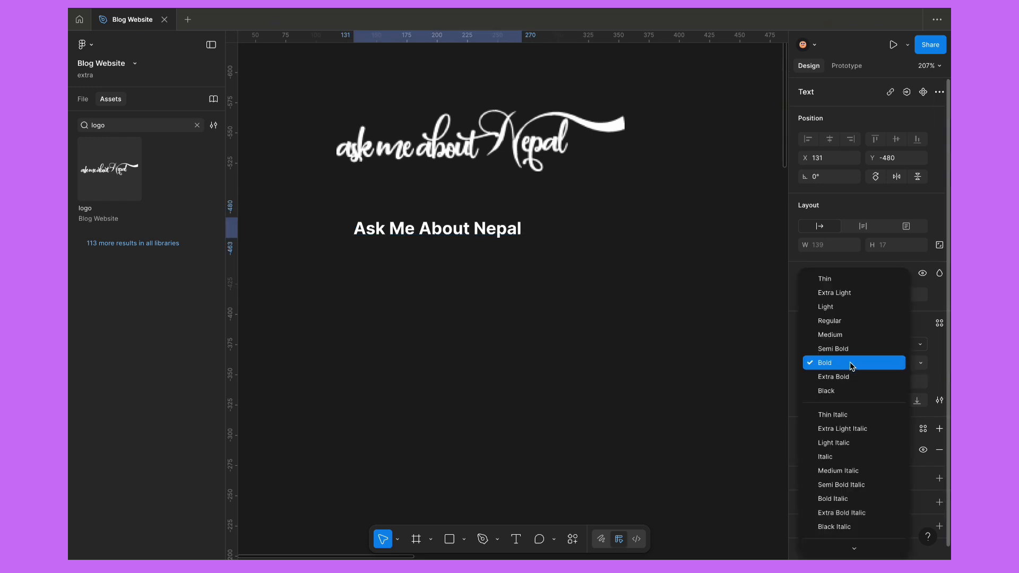
{"action": "left_click", "coordinate": [852, 322]}
Extend the text with "is your go to digital platform for authentic insights of Nepal’s places, culture, and hidden gems. Explore Nepal like never before.".
{"action": "double_click", "coordinate": [502, 231]}
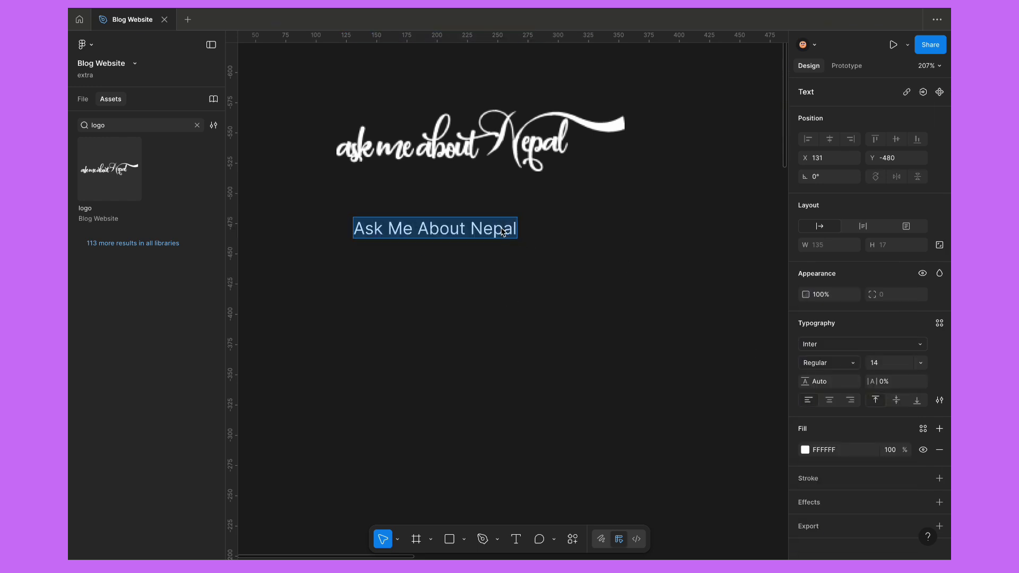
{"action": "key", "text": "Right"}
{"action": "type", "text": "is "}
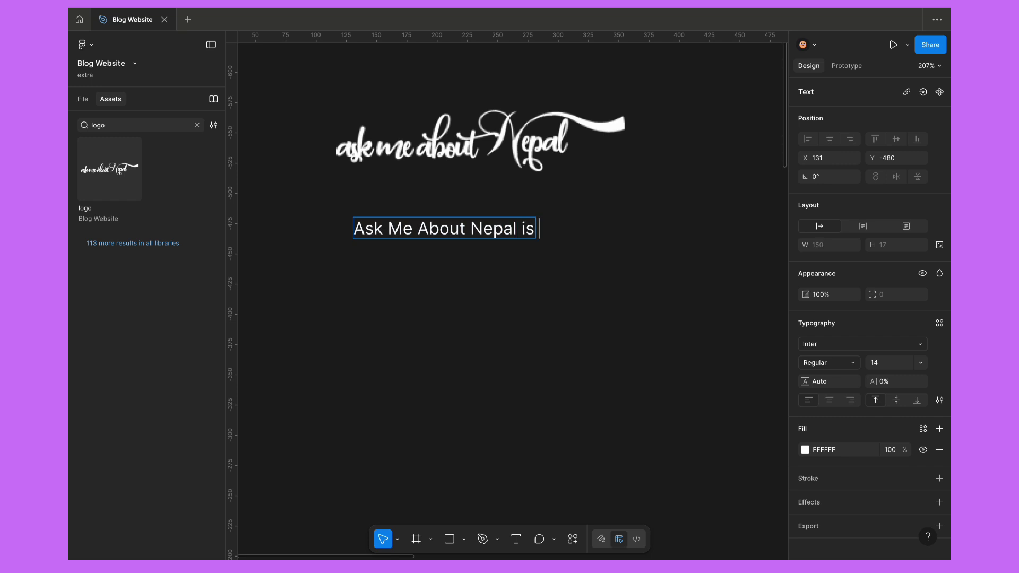
{"action": "type", "text": "your go to digital platform"}
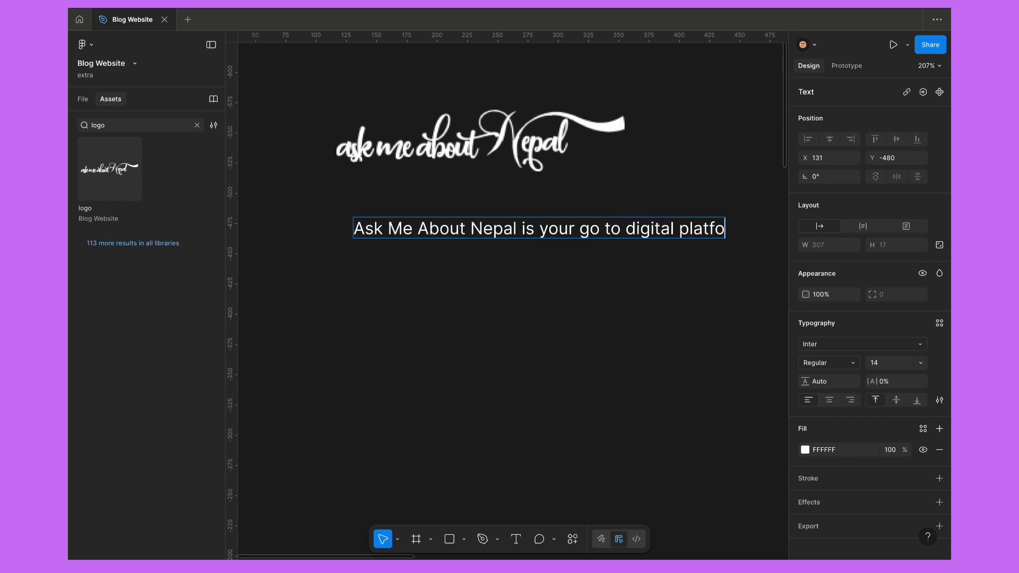
{"action": "scroll", "coordinate": [319, 354], "scroll_direction": "down", "scroll_amount": 3}
{"action": "type", "text": "for authentic insights"}
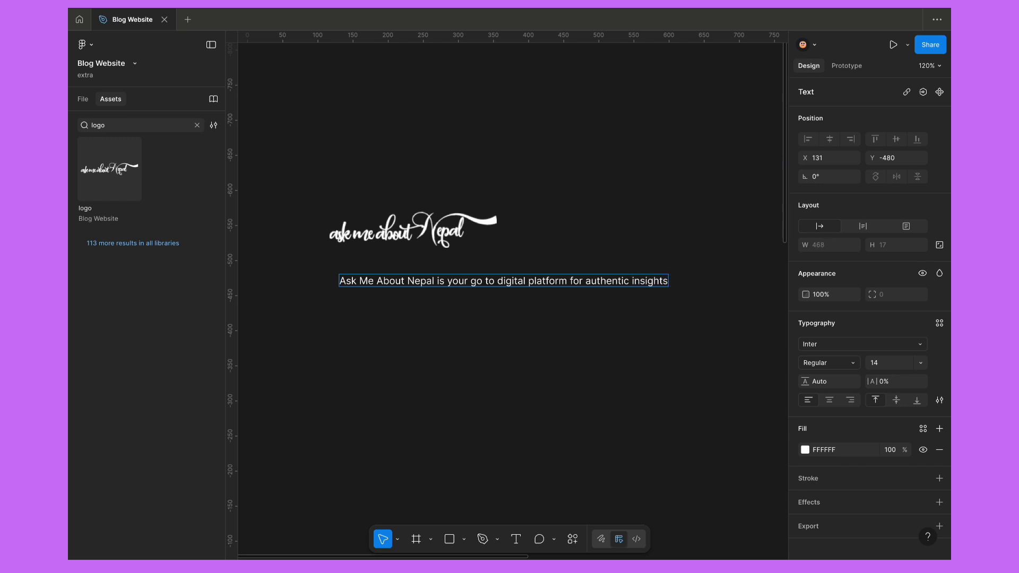
{"action": "type", "text": " of Nepal’s places"}
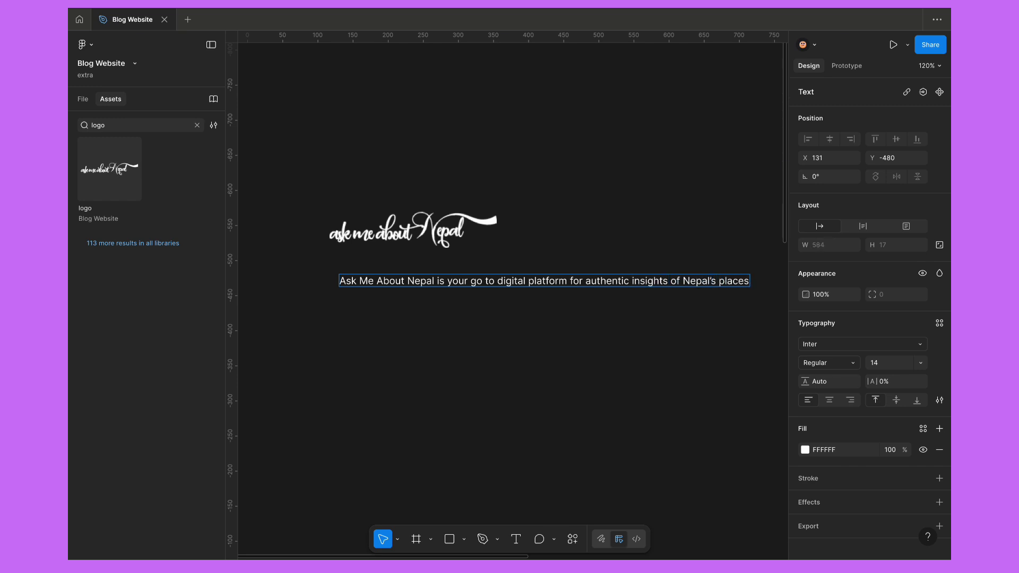
{"action": "type", "text": ", culture"}
{"action": "scroll", "coordinate": [334, 334], "scroll_direction": "down", "scroll_amount": 5}
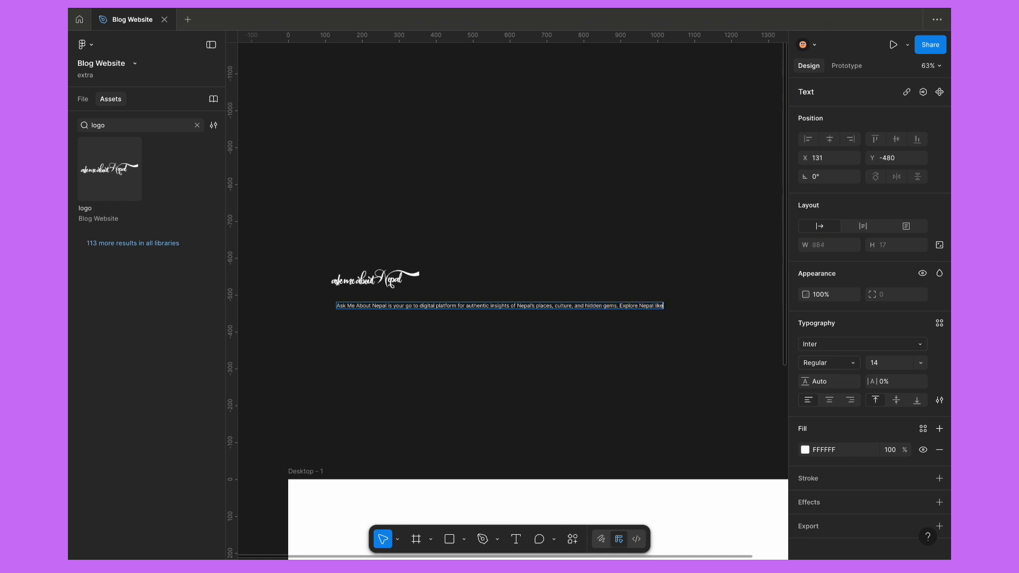
{"action": "scroll", "coordinate": [448, 275], "scroll_direction": "right", "scroll_amount": 5}
{"action": "left_click", "coordinate": [457, 277]}
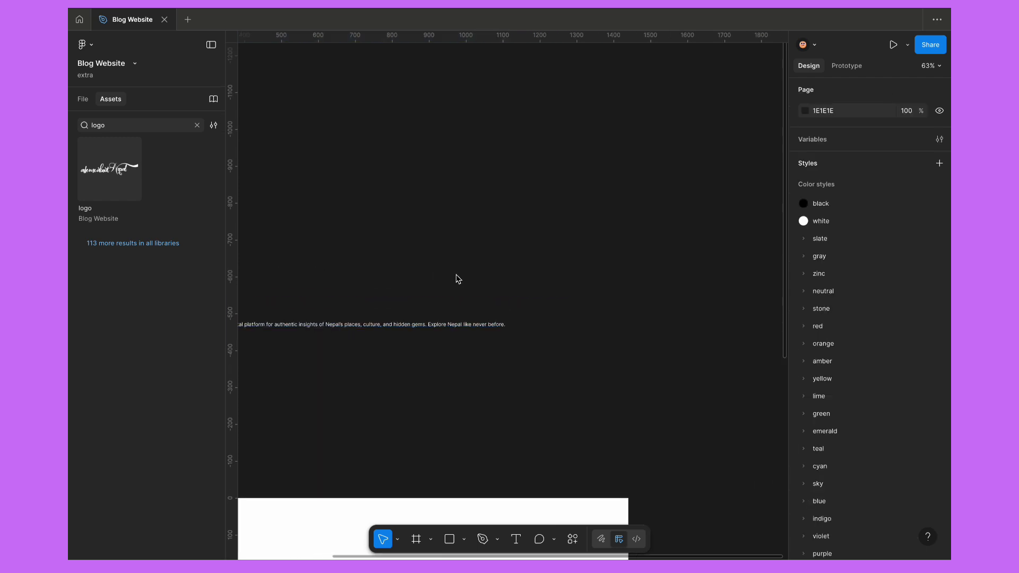
Narrow the description's text box to about 359 px wide so the text wraps onto three lines.
{"action": "left_click", "coordinate": [483, 325]}
{"action": "scroll", "coordinate": [506, 327], "scroll_direction": "up", "scroll_amount": 6}
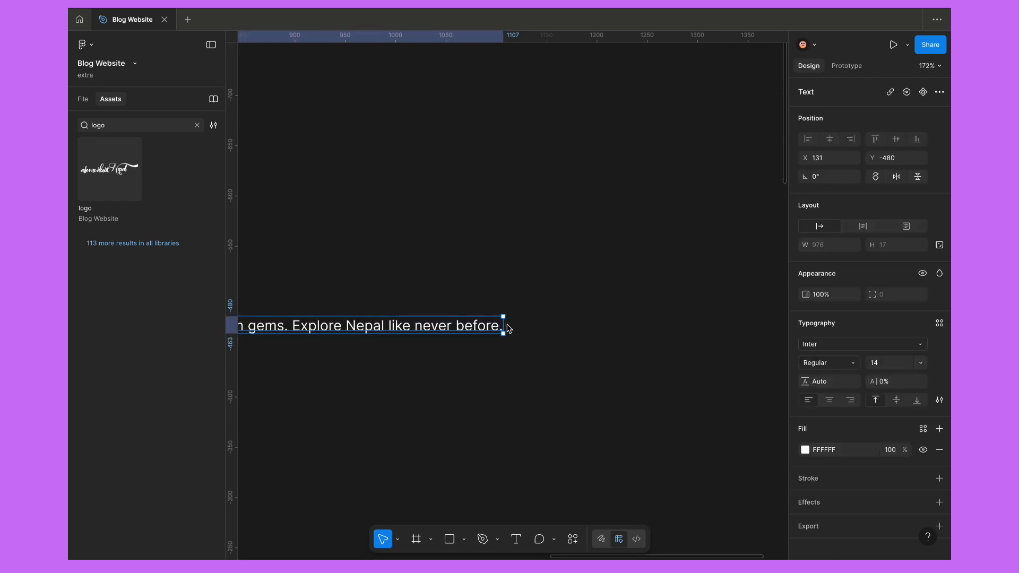
{"action": "left_click_drag", "start_coordinate": [500, 327], "coordinate": [445, 325]}
{"action": "scroll", "coordinate": [445, 324], "scroll_direction": "down", "scroll_amount": 4}
{"action": "scroll", "coordinate": [446, 322], "scroll_direction": "left", "scroll_amount": 5}
{"action": "scroll", "coordinate": [446, 323], "scroll_direction": "down", "scroll_amount": 2}
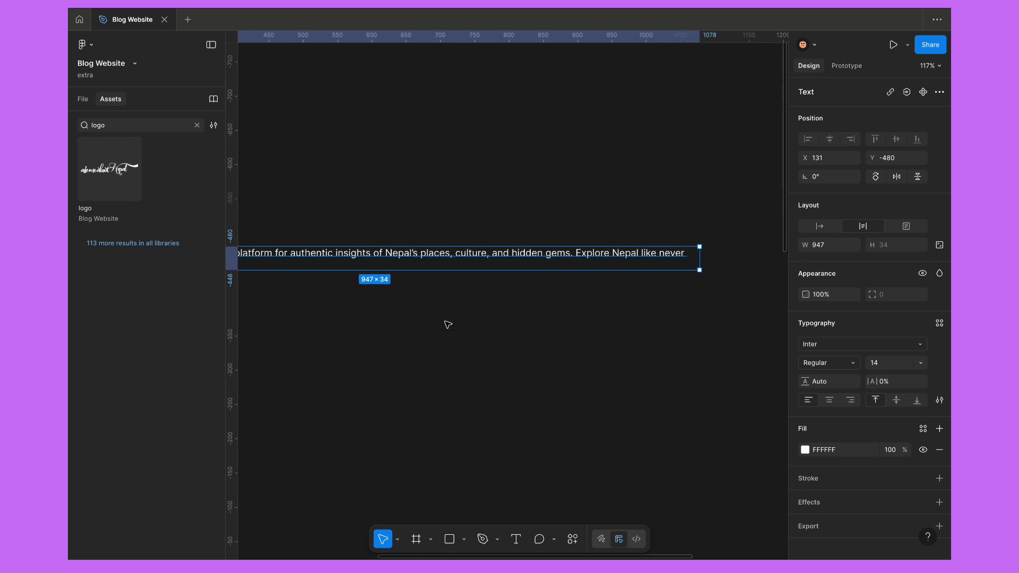
{"action": "left_click_drag", "start_coordinate": [701, 266], "coordinate": [299, 341]}
{"action": "scroll", "coordinate": [298, 341], "scroll_direction": "down", "scroll_amount": 5}
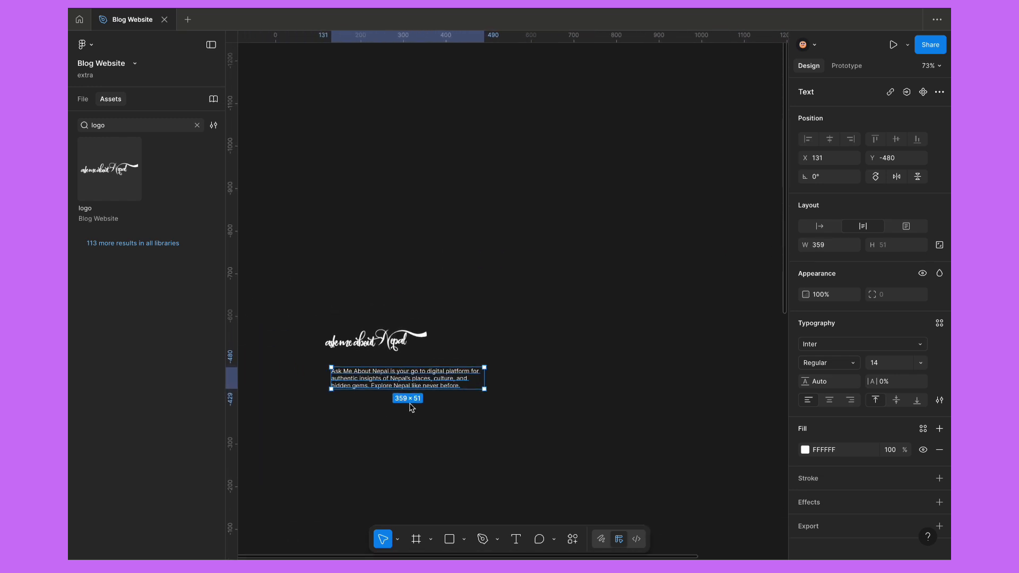
{"action": "left_click", "coordinate": [411, 407]}
Duplicate the description to the right of the logo and replace the copy's text with "Quick Links".
{"action": "scroll", "coordinate": [411, 406], "scroll_direction": "up", "scroll_amount": 2}
{"action": "left_click_drag", "start_coordinate": [404, 381], "coordinate": [627, 324], "text": "alt"}
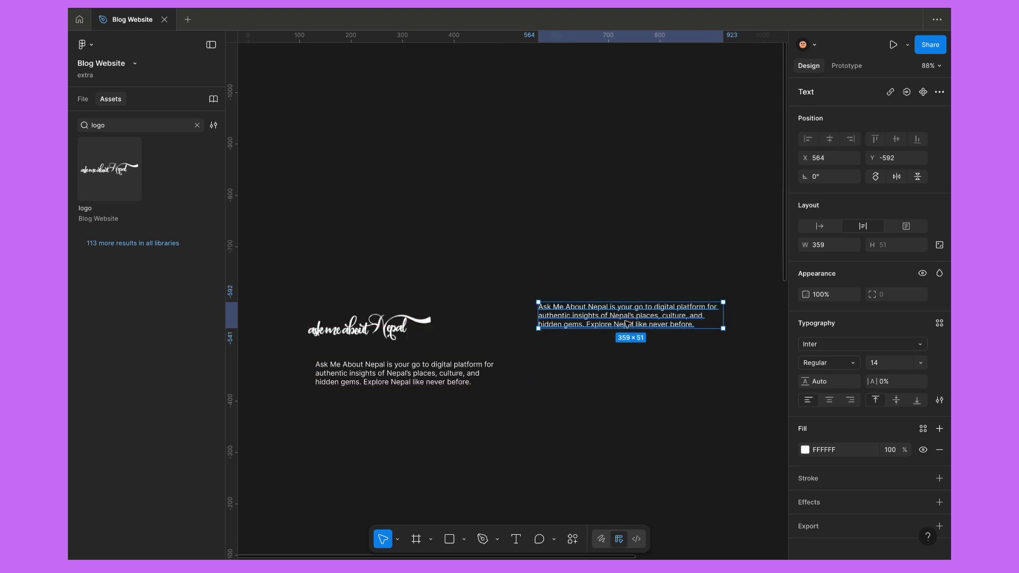
{"action": "scroll", "coordinate": [628, 324], "scroll_direction": "up", "scroll_amount": 3}
{"action": "double_click", "coordinate": [611, 318]}
{"action": "type", "text": "Quick Links"}
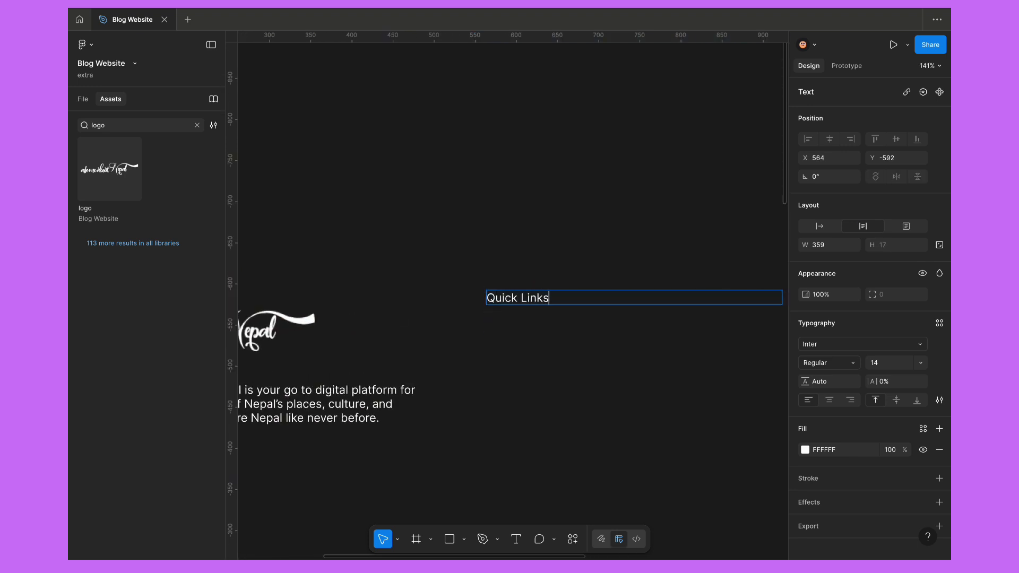
{"action": "key", "text": "Escape"}
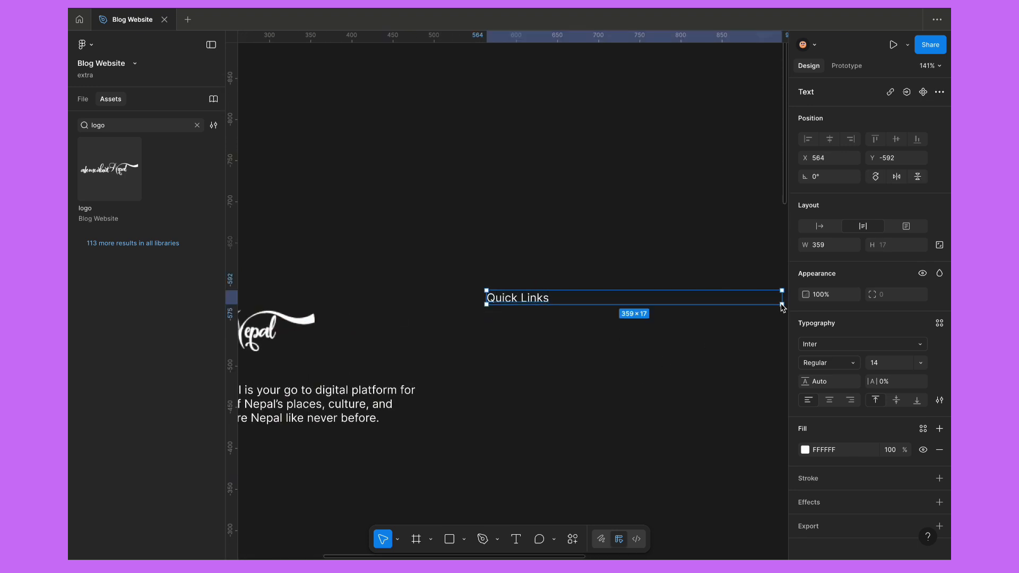
Shrink the Quick Links text box to auto width so it fits its text.
{"action": "key", "text": "Escape"}
{"action": "left_click", "coordinate": [510, 299]}
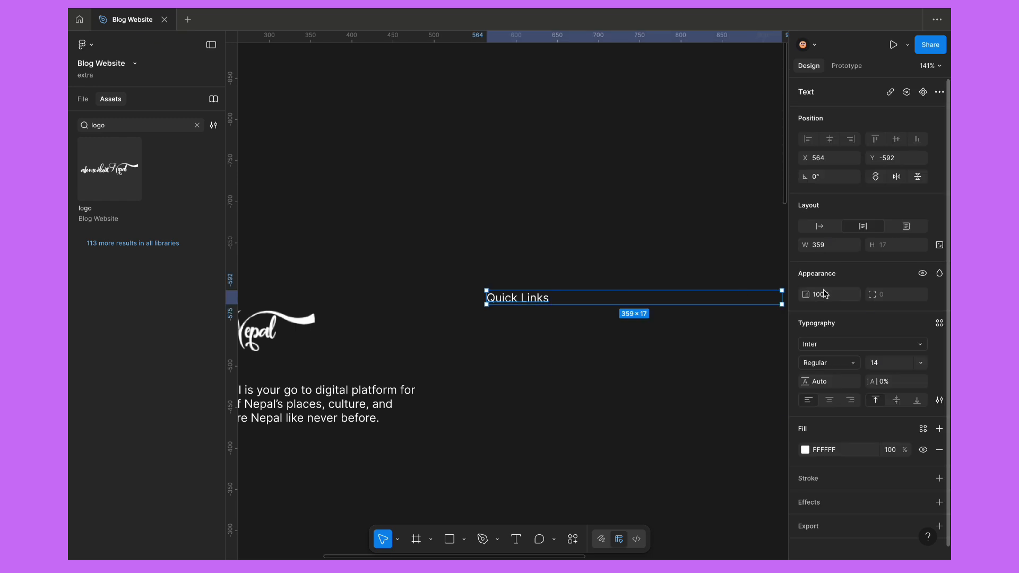
{"action": "double_click", "coordinate": [789, 298]}
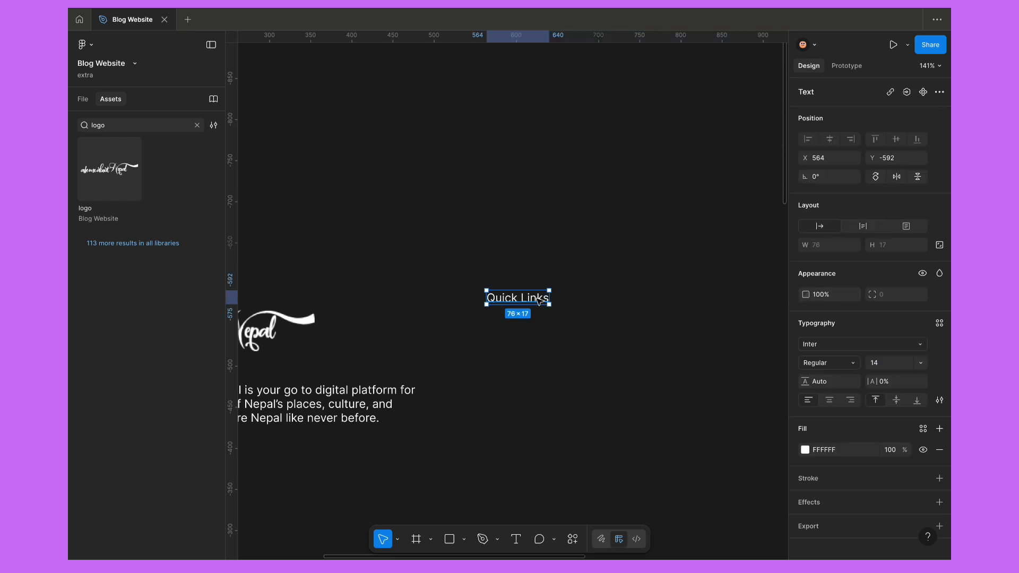
Duplicate the Quick Links heading directly below itself and change the copy's text to "Home".
{"action": "left_click_drag", "start_coordinate": [510, 297], "coordinate": [511, 323], "text": "alt"}
{"action": "scroll", "coordinate": [510, 323], "scroll_direction": "up", "scroll_amount": 5}
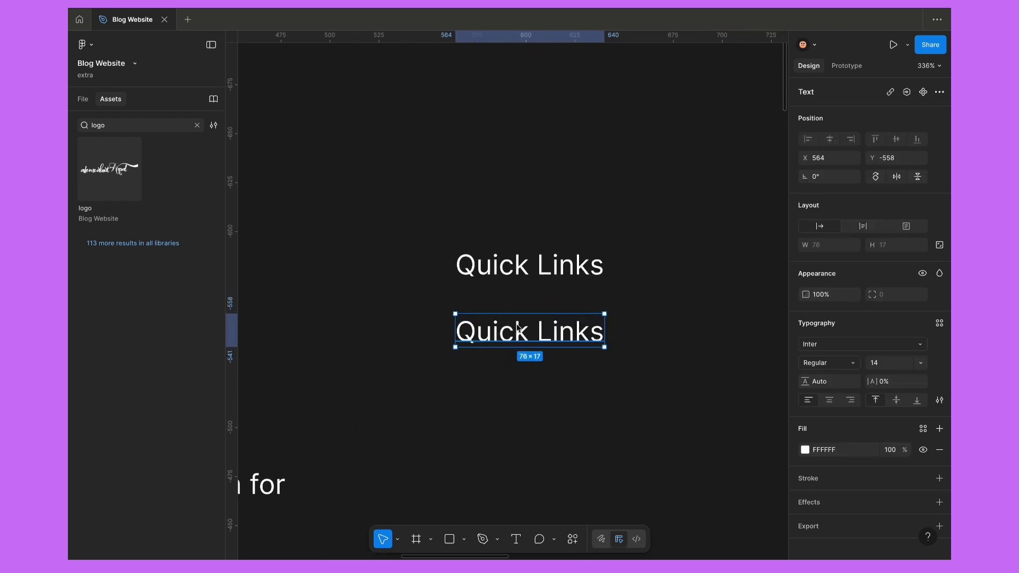
{"action": "double_click", "coordinate": [517, 329]}
{"action": "type", "text": "Home"}
{"action": "key", "text": "Escape"}
Duplicate the Home link 10 px below itself and change the copy's text to "About Us".
{"action": "left_click_drag", "start_coordinate": [507, 344], "coordinate": [508, 397], "text": "alt"}
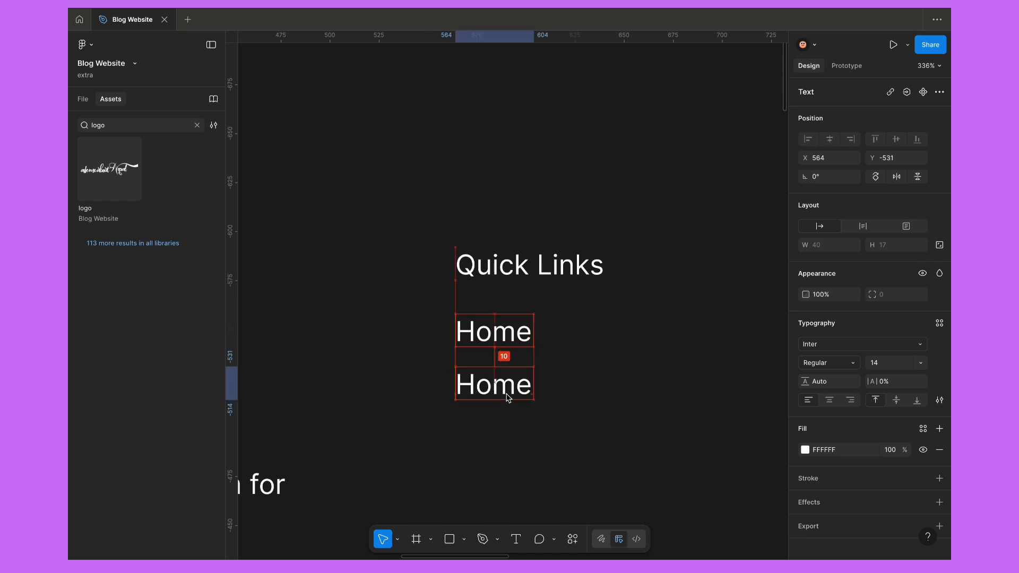
{"action": "double_click", "coordinate": [508, 396]}
{"action": "type", "text": "About Us"}
{"action": "key", "text": "Escape"}
Duplicate the About Us link below itself and change the copy's text to "Gallery".
{"action": "scroll", "coordinate": [534, 296], "scroll_direction": "down", "scroll_amount": 3}
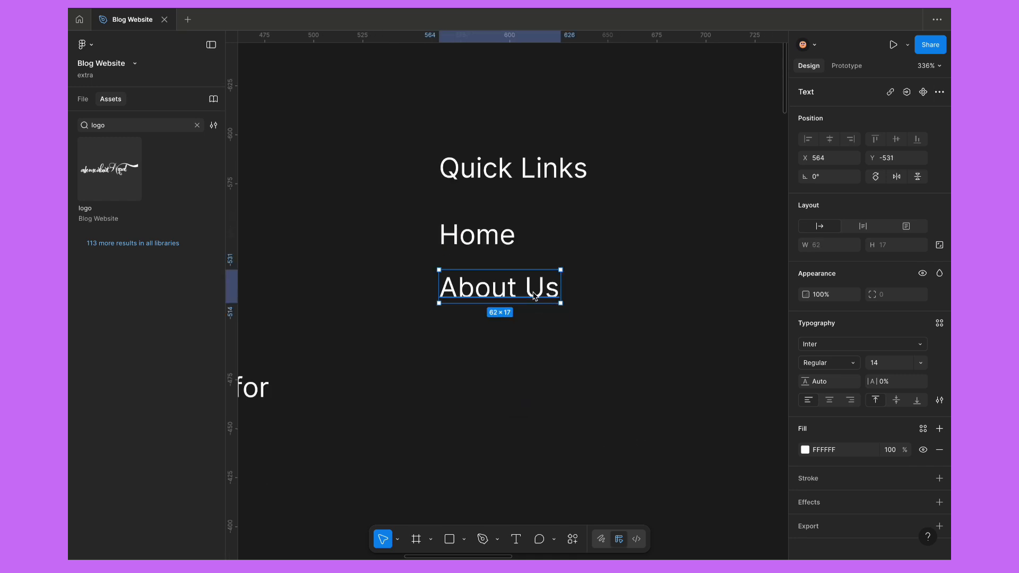
{"action": "left_click_drag", "start_coordinate": [534, 296], "coordinate": [535, 369], "text": "alt"}
{"action": "double_click", "coordinate": [535, 368]}
{"action": "type", "text": "G"}
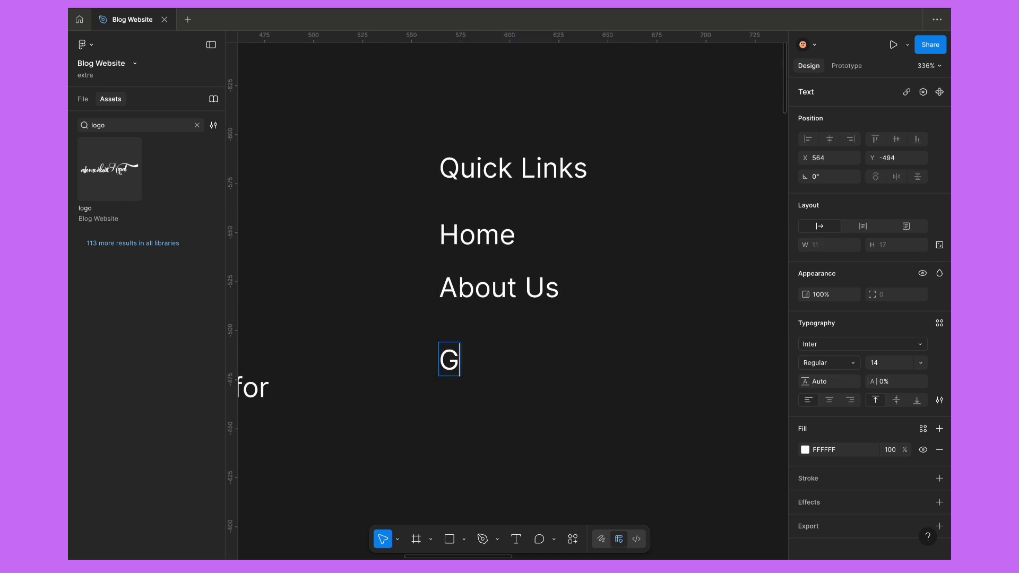
{"action": "type", "text": "allery"}
{"action": "key", "text": "Escape"}
Duplicate the Gallery link below itself and change the copy's text to "Contact Us".
{"action": "left_click_drag", "start_coordinate": [483, 359], "coordinate": [482, 408], "text": "alt"}
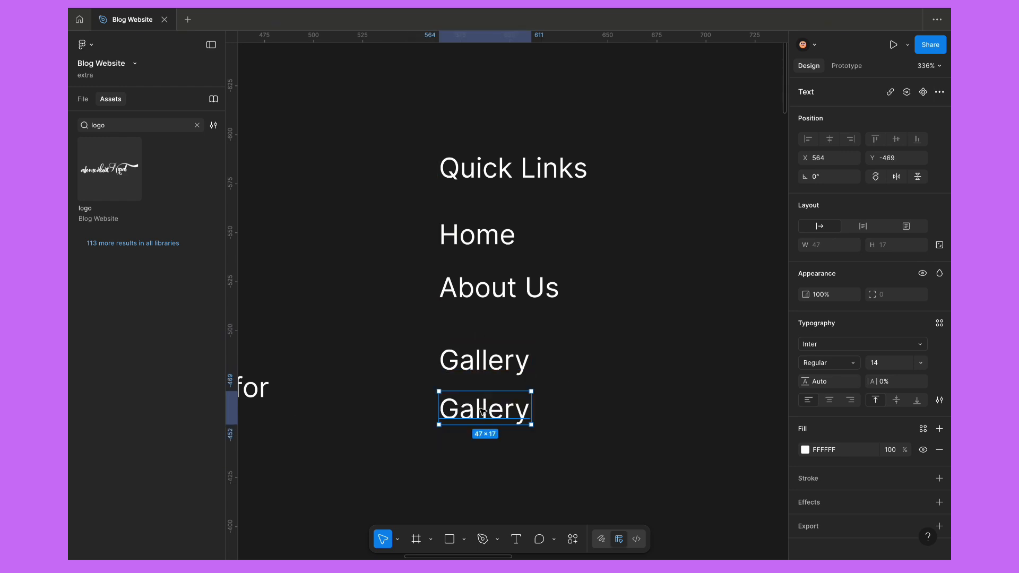
{"action": "double_click", "coordinate": [483, 408]}
{"action": "type", "text": "Contact Us"}
{"action": "key", "text": "Escape"}
Duplicate the Quick Links heading about 152 px to its right and change the copy's text to "Explore".
{"action": "scroll", "coordinate": [621, 339], "scroll_direction": "down", "scroll_amount": 3}
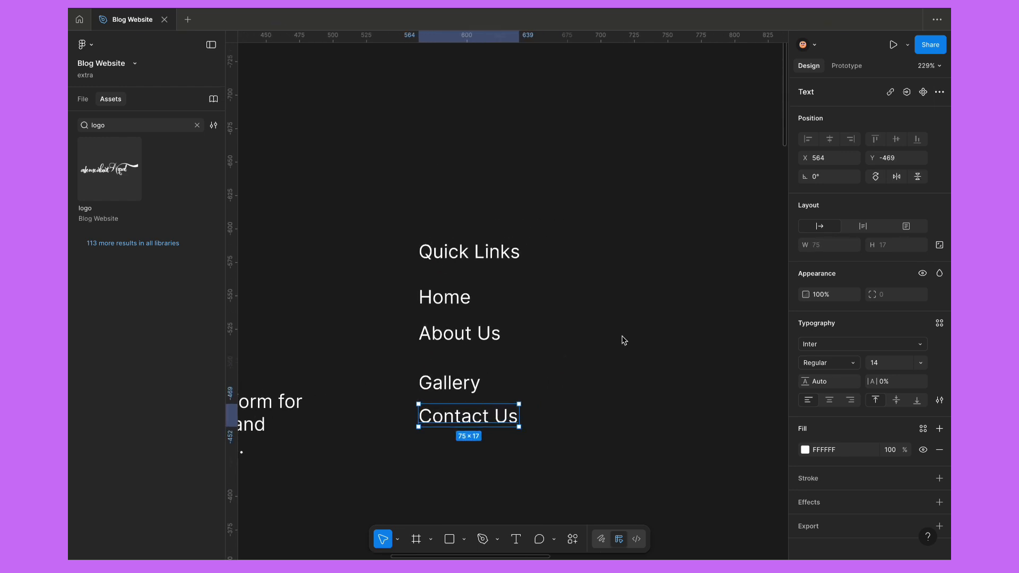
{"action": "left_click", "coordinate": [494, 271]}
{"action": "left_click_drag", "start_coordinate": [487, 261], "coordinate": [678, 261], "text": "alt"}
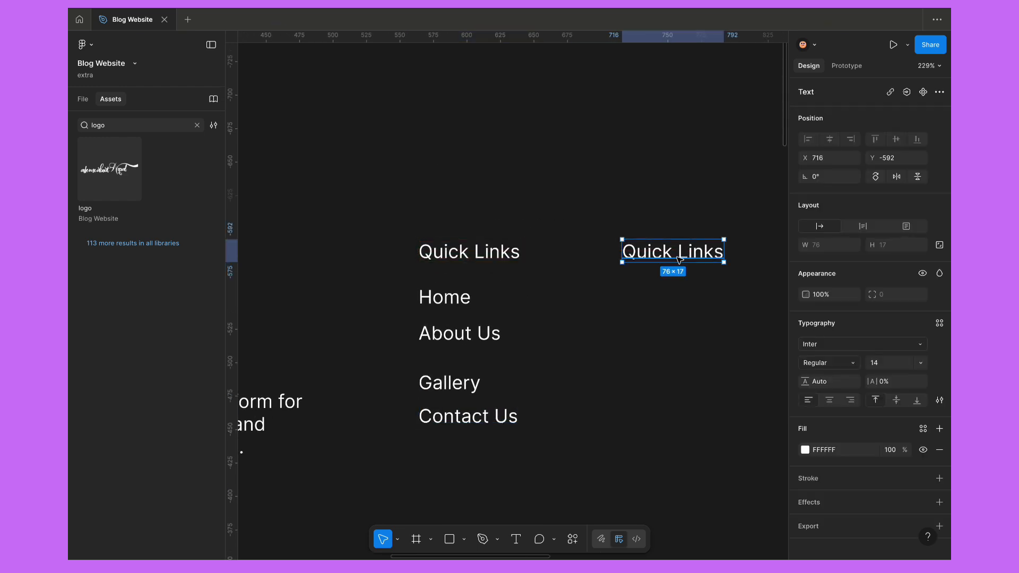
{"action": "double_click", "coordinate": [678, 258]}
{"action": "type", "text": "Explore"}
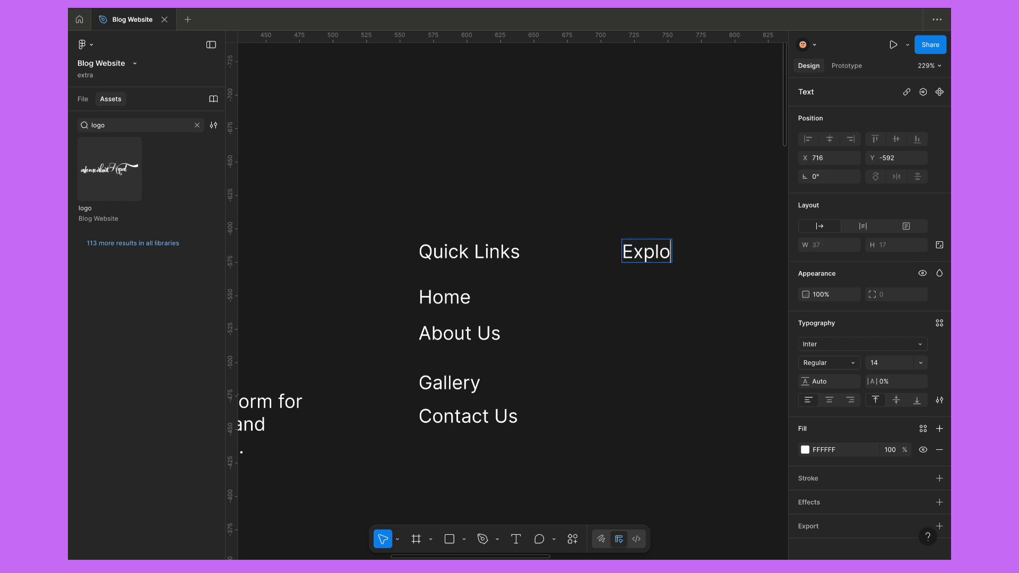
{"action": "key", "text": "Escape"}
Duplicate the Explore heading into three links stacked below it and set their texts to "Contents", "Stories" and "Guides".
{"action": "left_click_drag", "start_coordinate": [669, 261], "coordinate": [653, 378], "text": "alt"}
{"action": "double_click", "coordinate": [670, 310]}
{"action": "type", "text": "Contents"}
{"action": "key", "text": "Escape"}
{"action": "double_click", "coordinate": [658, 337]}
{"action": "type", "text": "Stories"}
{"action": "key", "text": "Escape"}
{"action": "double_click", "coordinate": [653, 377]}
{"action": "type", "text": "Guides"}
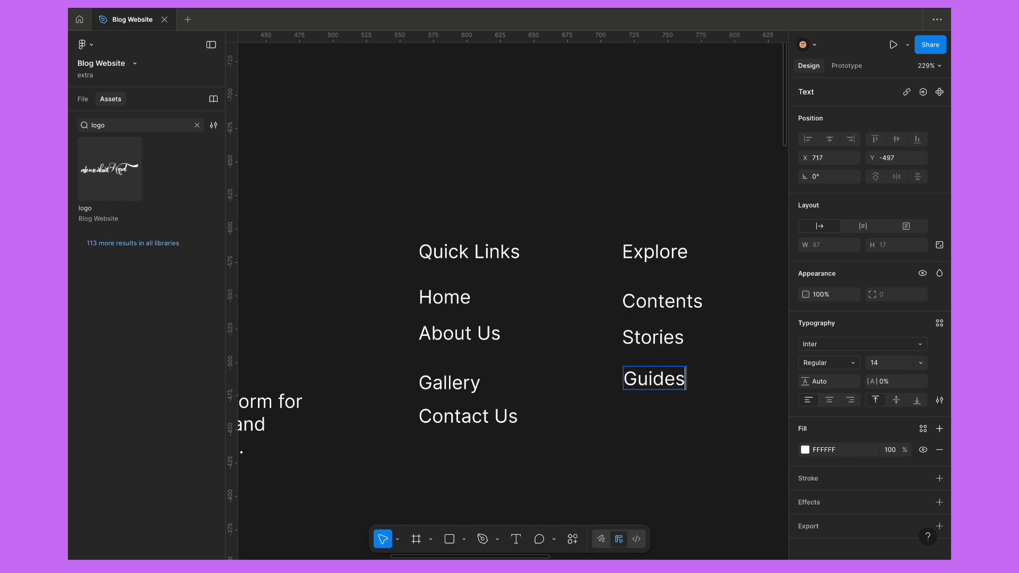
{"action": "key", "text": "Escape"}
Import a filled paper plane icon from the Iconify plane results, placing it to the right of the Explore heading.
{"action": "scroll", "coordinate": [675, 419], "scroll_direction": "right", "scroll_amount": 8}
{"action": "left_click", "coordinate": [608, 451]}
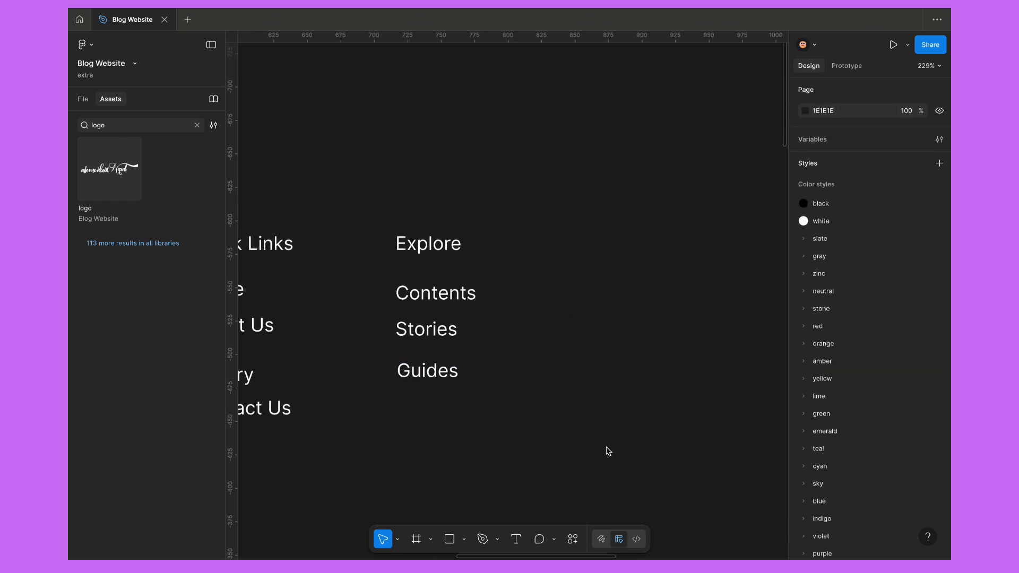
{"action": "left_click", "coordinate": [576, 540]}
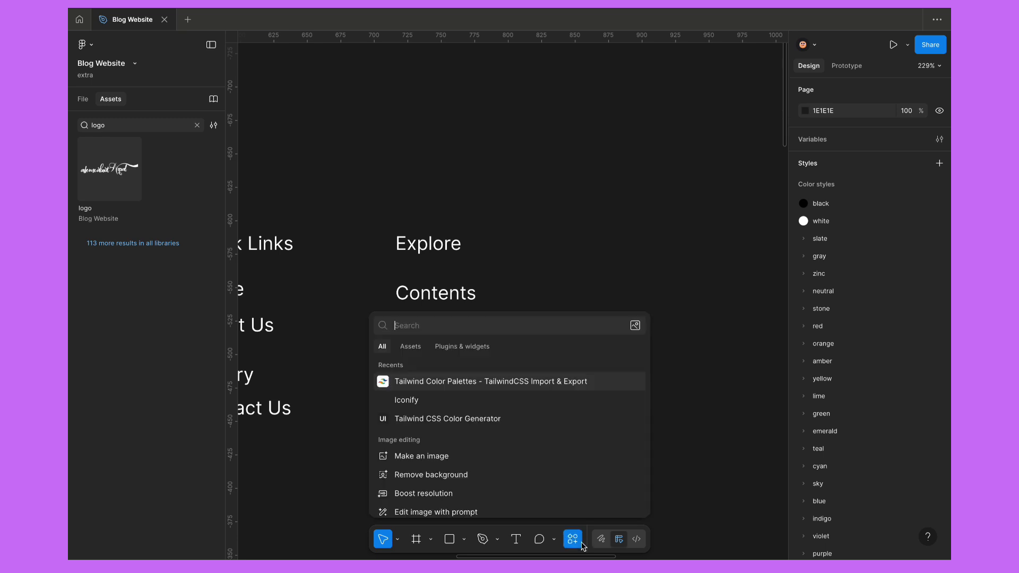
{"action": "left_click", "coordinate": [412, 404]}
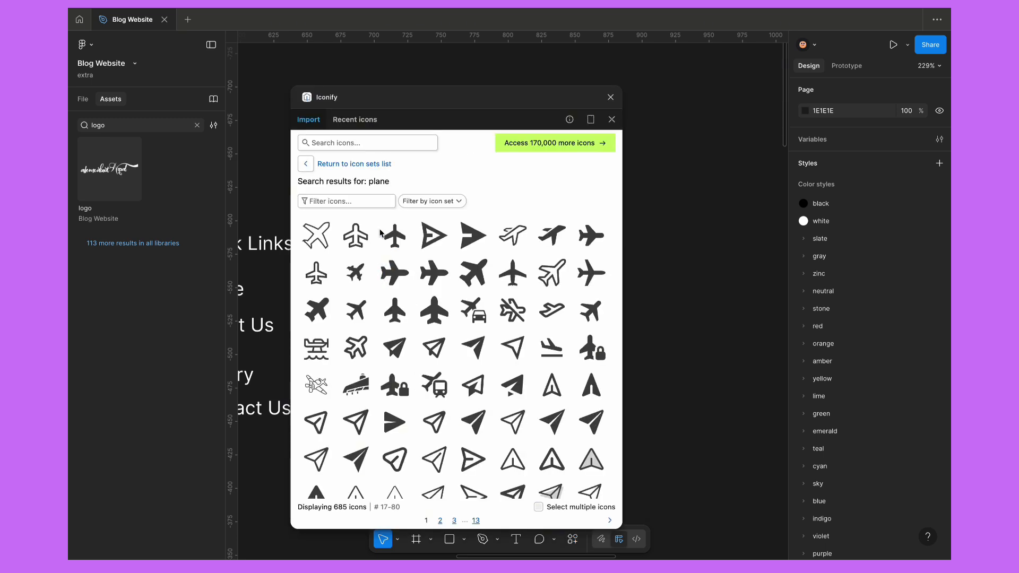
{"action": "scroll", "coordinate": [399, 325], "scroll_direction": "down", "scroll_amount": 1}
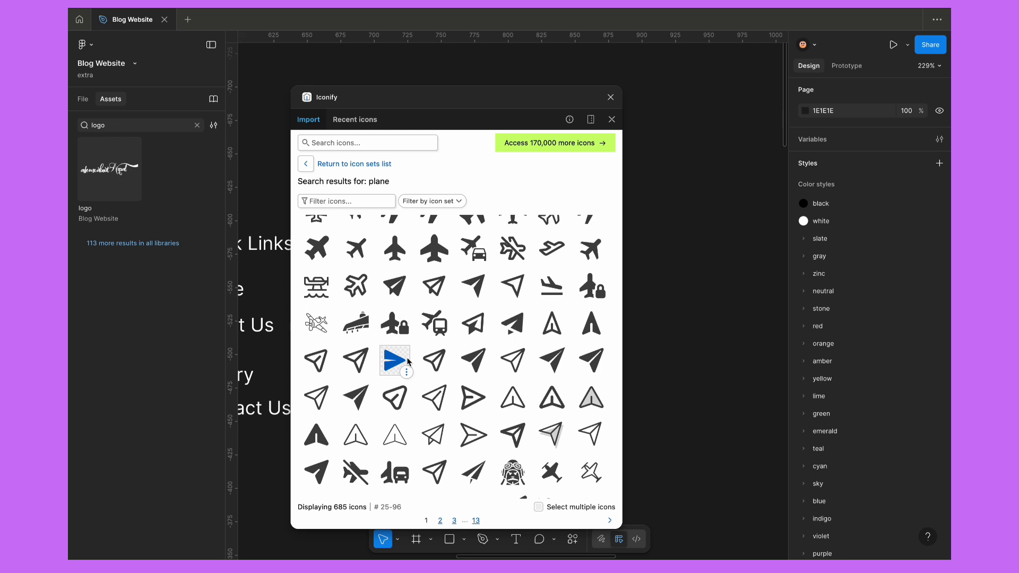
{"action": "left_click_drag", "start_coordinate": [472, 360], "coordinate": [582, 238]}
{"action": "left_click", "coordinate": [610, 97]}
Recolor the paper plane icon with the white color style.
{"action": "left_click", "coordinate": [660, 211]}
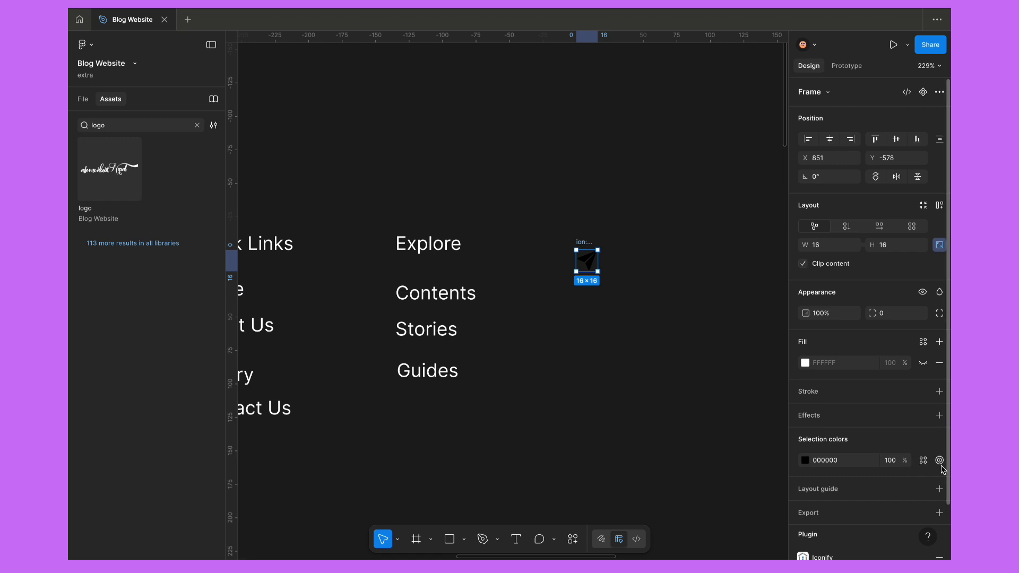
{"action": "left_click", "coordinate": [923, 460]}
{"action": "type", "text": "white"}
{"action": "left_click", "coordinate": [682, 387]}
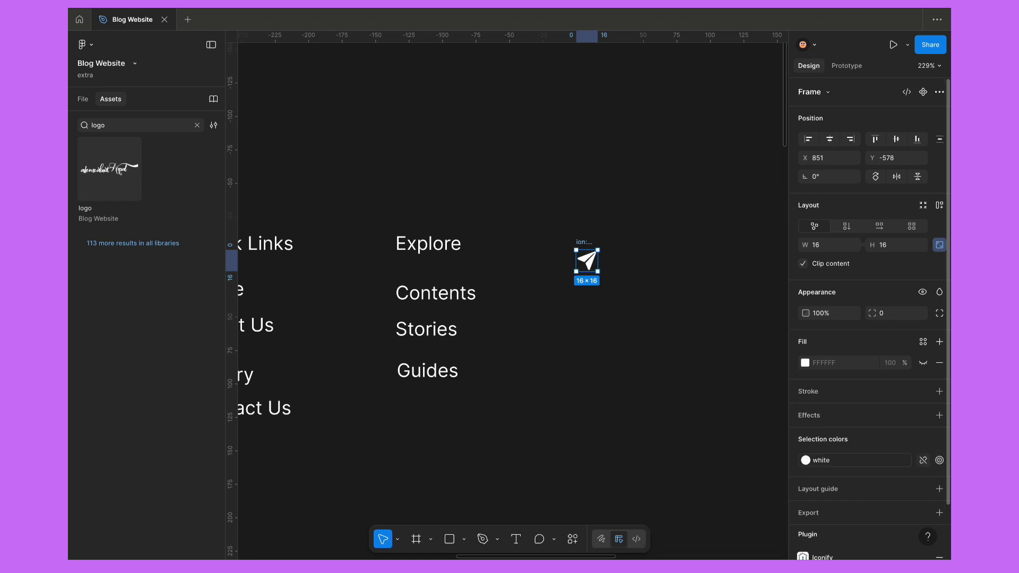
{"action": "left_click", "coordinate": [741, 382]}
Duplicate the Explore heading to the right of the paper plane icon and change the copy's text to "Subscribe Us".
{"action": "left_click_drag", "start_coordinate": [445, 253], "coordinate": [692, 230]}
{"action": "double_click", "coordinate": [690, 231]}
{"action": "type", "text": "Subs"}
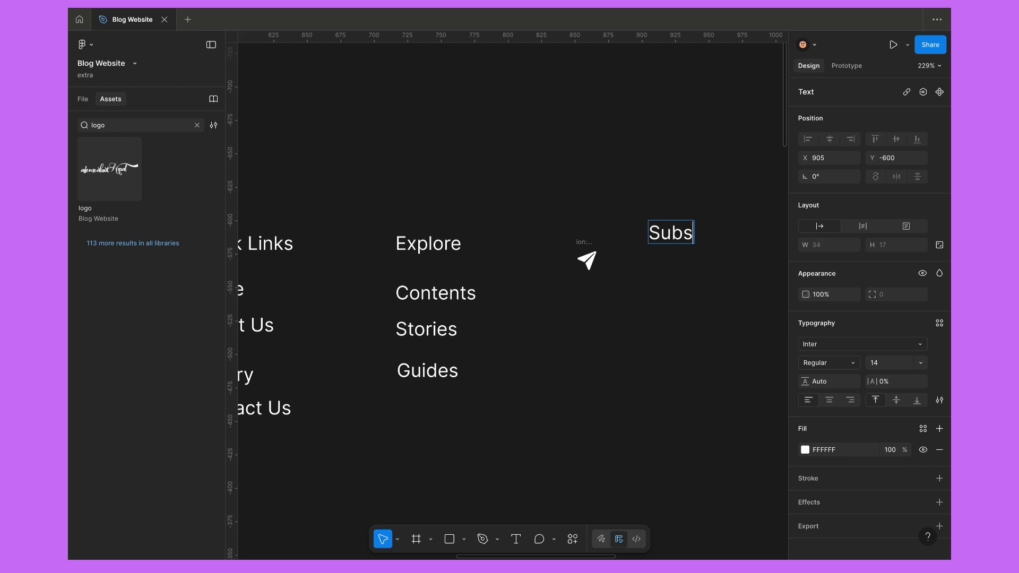
{"action": "type", "text": "cribe Us"}
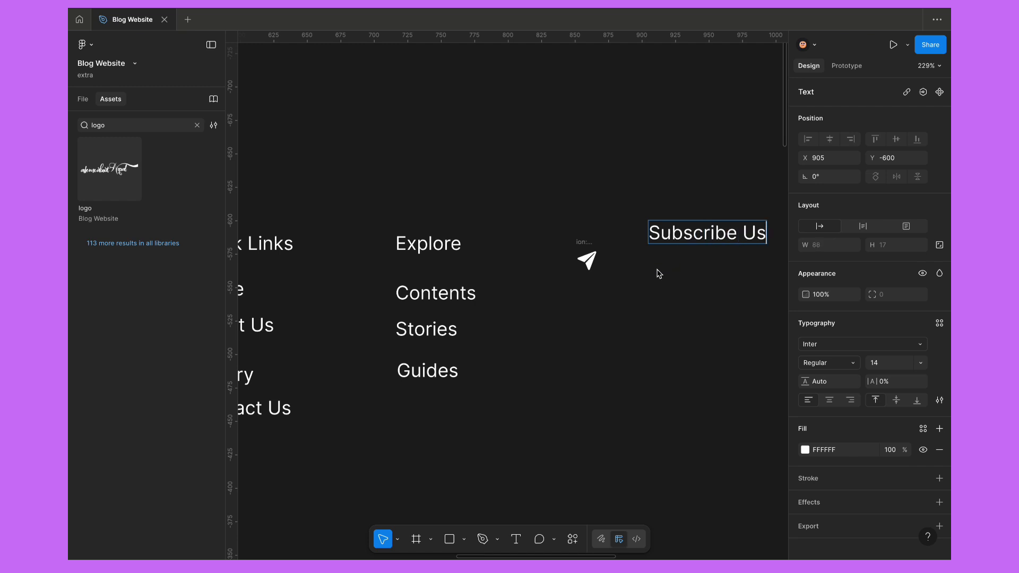
{"action": "key", "text": "Escape"}
Duplicate Subscribe Us below itself, changing the copy's text to "Get captivating travel stories, hidden gems and cultural insights from Nepal delivered to your inbox every week!".
{"action": "left_click_drag", "start_coordinate": [689, 233], "coordinate": [617, 311]}
{"action": "scroll", "coordinate": [610, 310], "scroll_direction": "down", "scroll_amount": 3}
{"action": "scroll", "coordinate": [562, 310], "scroll_direction": "right", "scroll_amount": 3}
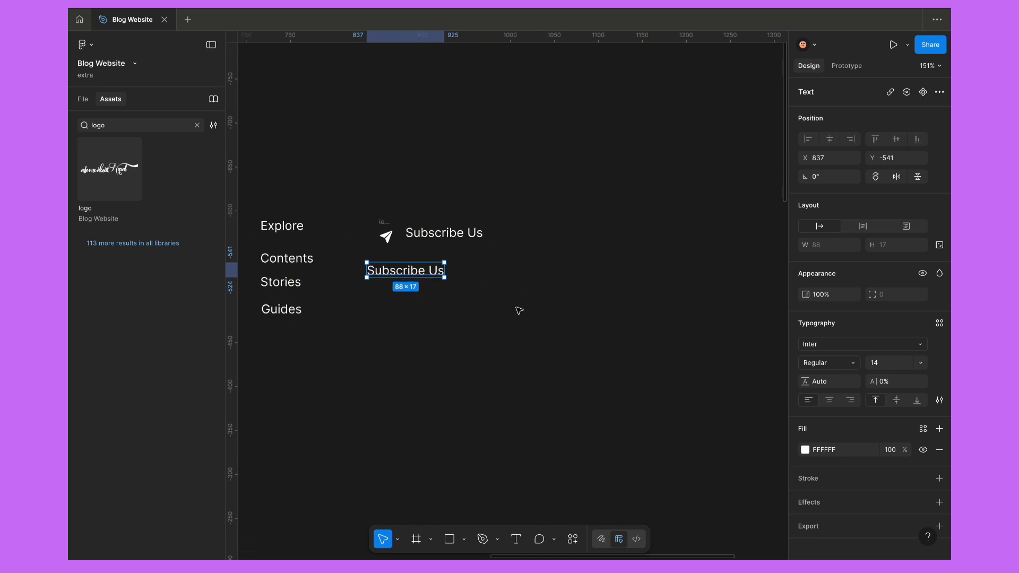
{"action": "scroll", "coordinate": [519, 310], "scroll_direction": "right", "scroll_amount": 2}
{"action": "double_click", "coordinate": [359, 270]}
{"action": "type", "text": "Get c"}
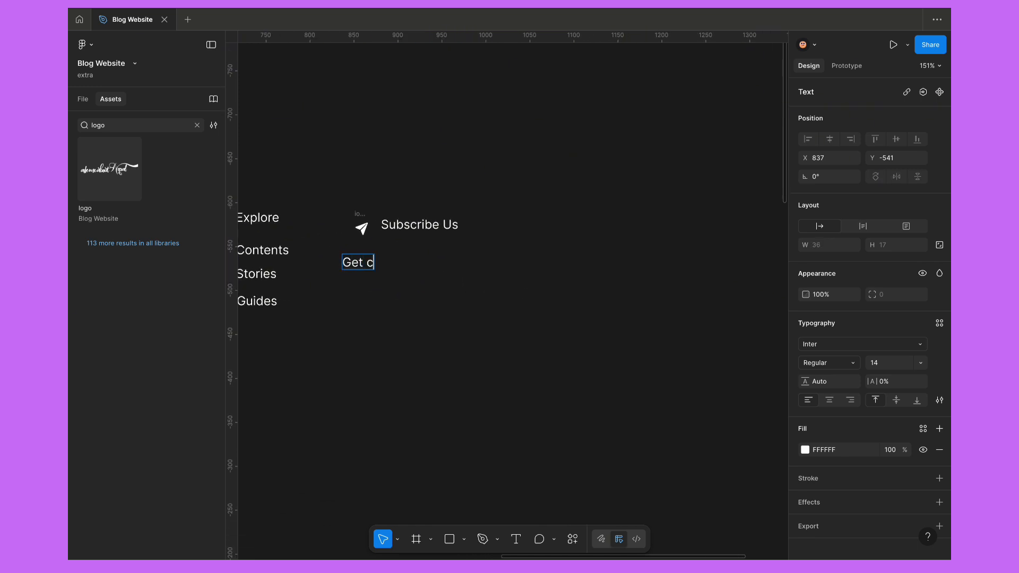
{"action": "type", "text": "aptivating travel s"}
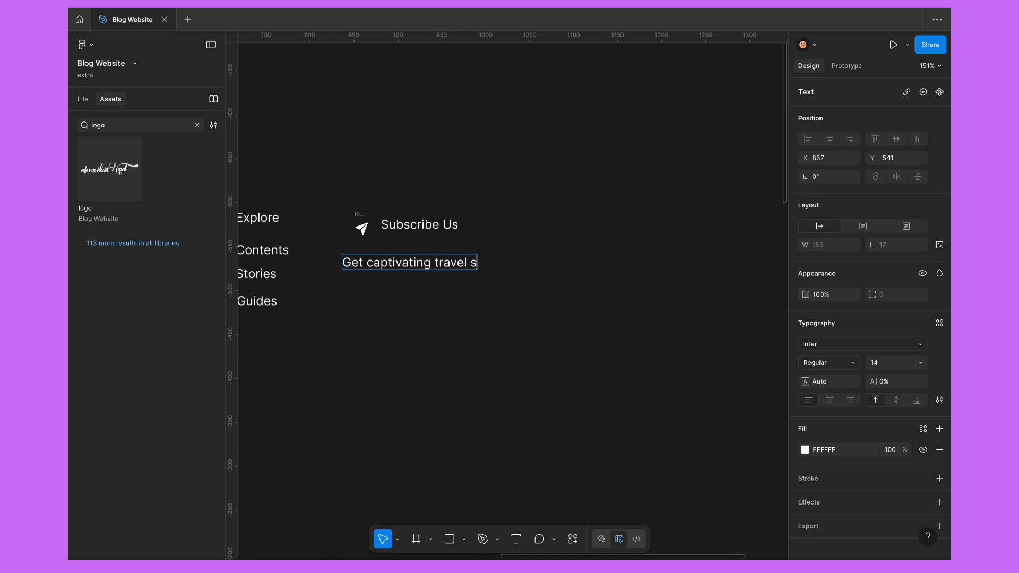
{"action": "type", "text": "tories, hidden "}
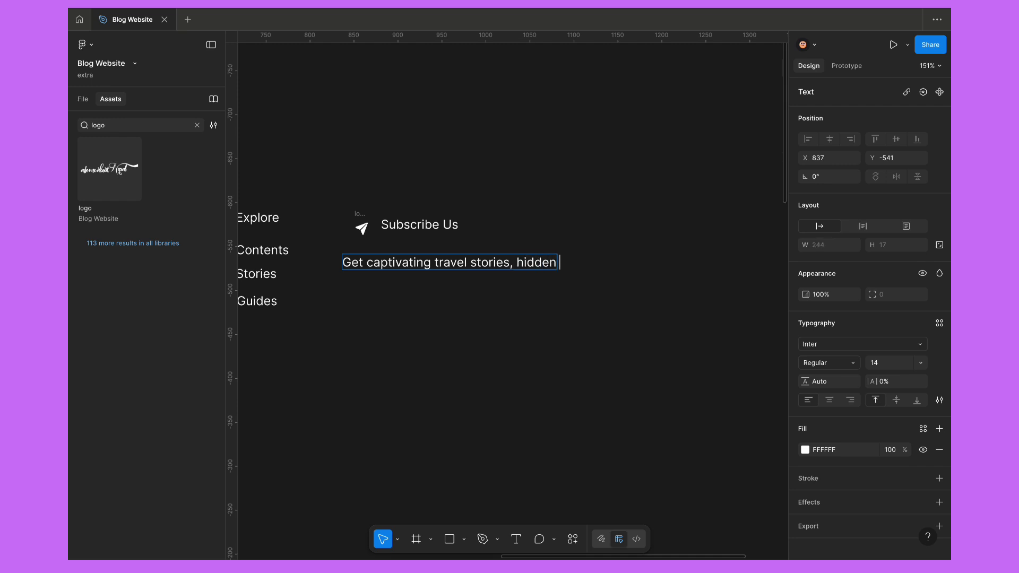
{"action": "type", "text": "gems and cultural in"}
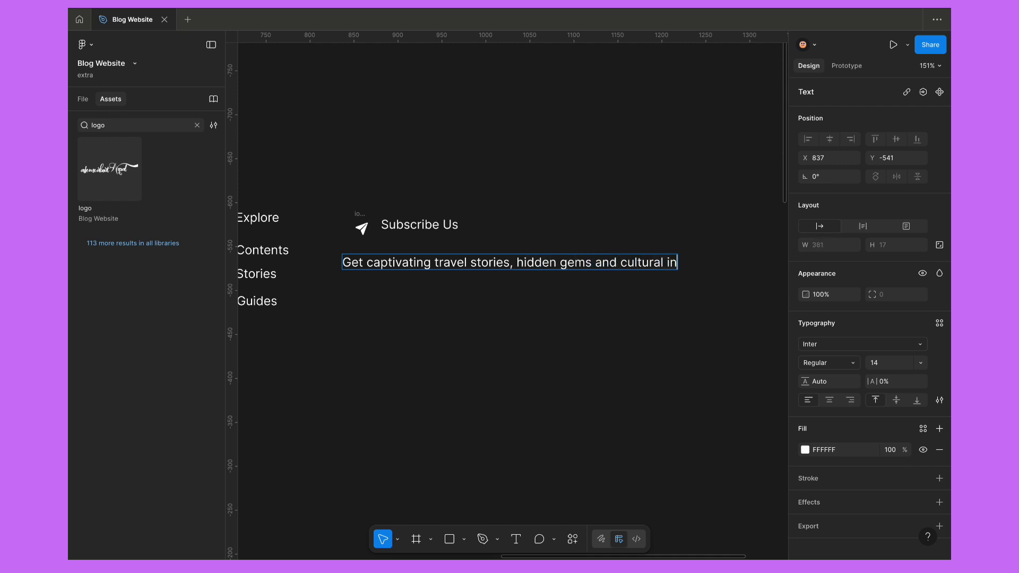
{"action": "type", "text": "sights from Nep"}
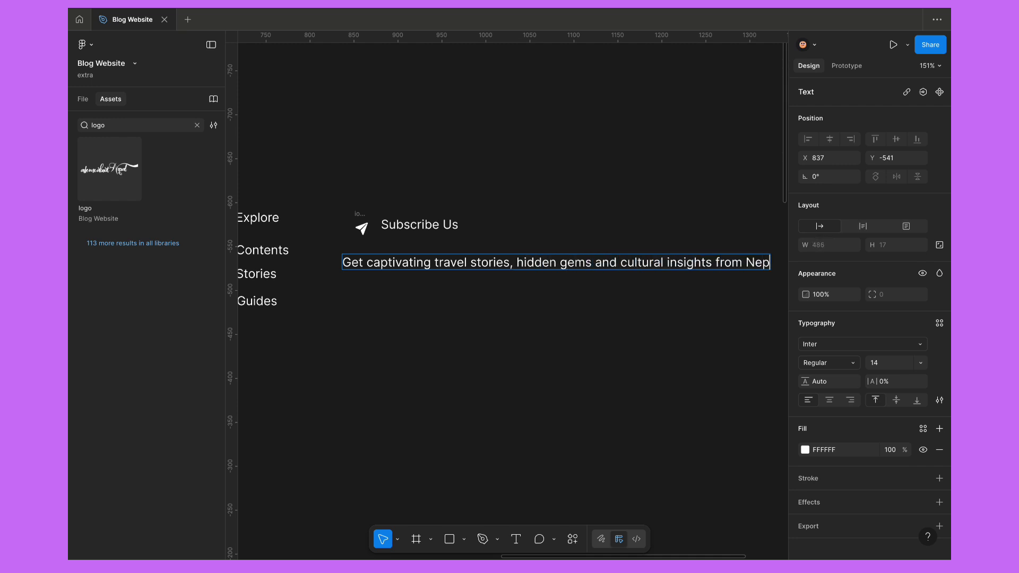
{"action": "scroll", "coordinate": [237, 343], "scroll_direction": "down", "scroll_amount": 5}
{"action": "type", "text": "al delivered to your inbox every week!"}
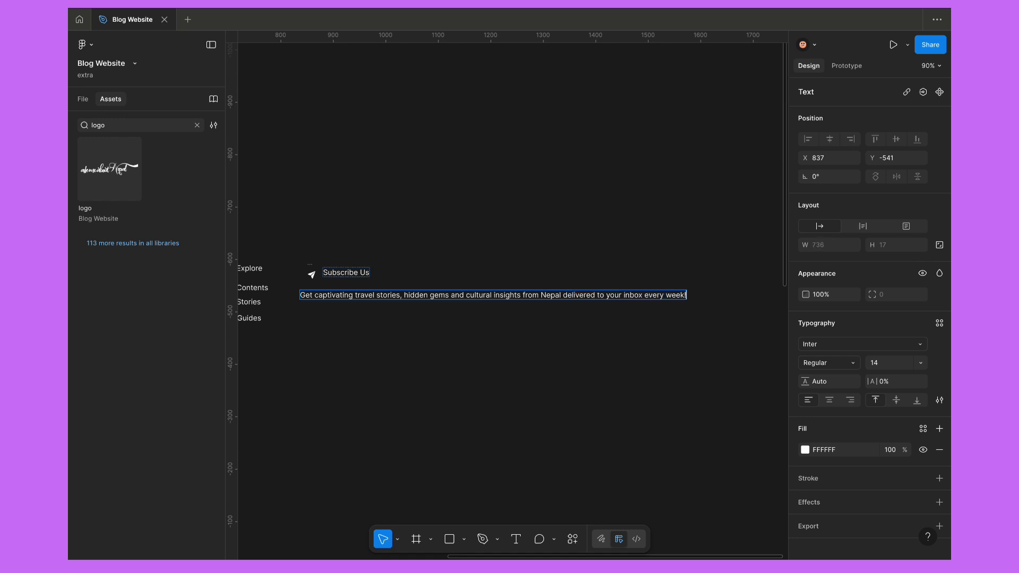
{"action": "left_click", "coordinate": [368, 350]}
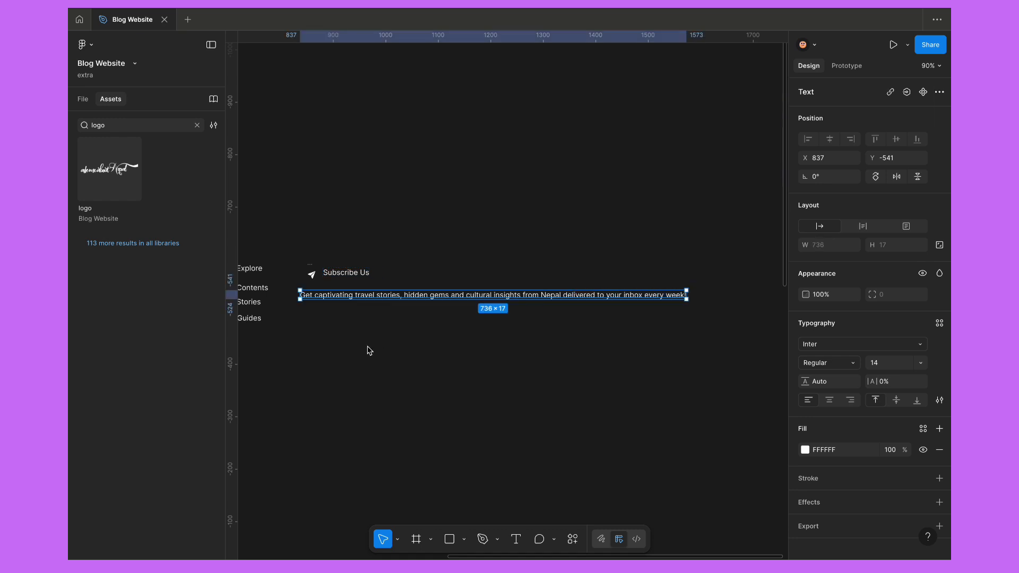
Duplicate the subscription description about 58 px below itself and change the copy's text to "Your Email Address".
{"action": "scroll", "coordinate": [369, 339], "scroll_direction": "down", "scroll_amount": 2}
{"action": "scroll", "coordinate": [336, 285], "scroll_direction": "up", "scroll_amount": 5}
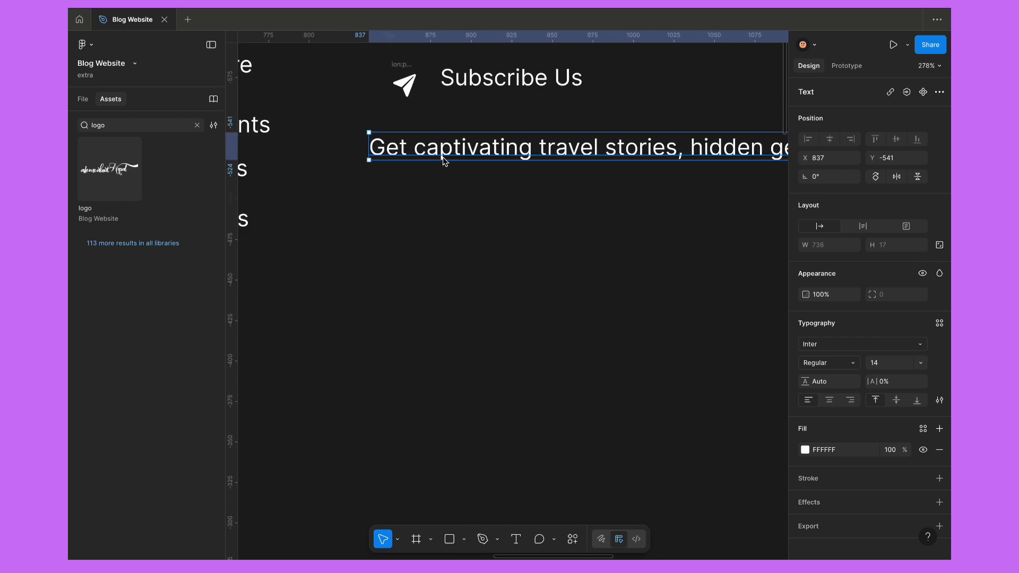
{"action": "left_click_drag", "start_coordinate": [445, 161], "coordinate": [444, 255]}
{"action": "key", "text": "Return"}
{"action": "type", "text": "You"}
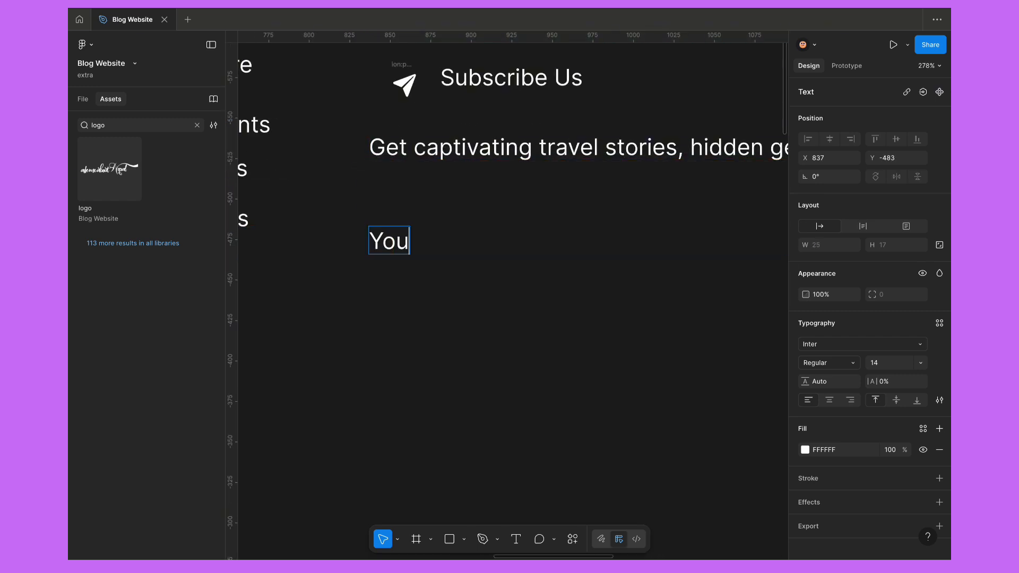
{"action": "type", "text": "t"}
{"action": "key", "text": "BackSpace"}
{"action": "type", "text": "r Email Add"}
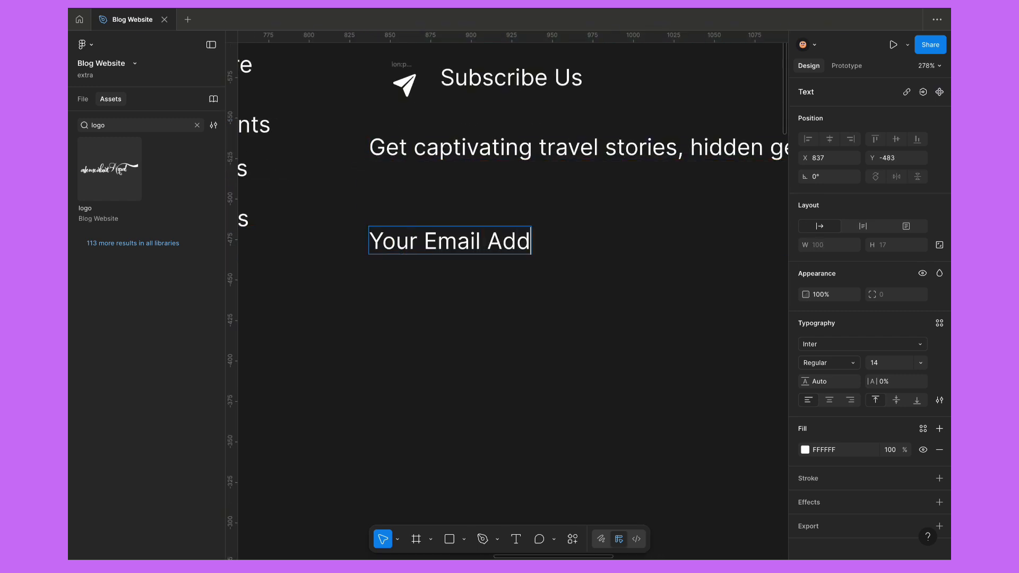
{"action": "type", "text": "ress"}
{"action": "key", "text": "Escape"}
Wrap the Your Email Address text in an auto layout frame with horizontal and vertical padding of 12.
{"action": "right_click", "coordinate": [492, 242]}
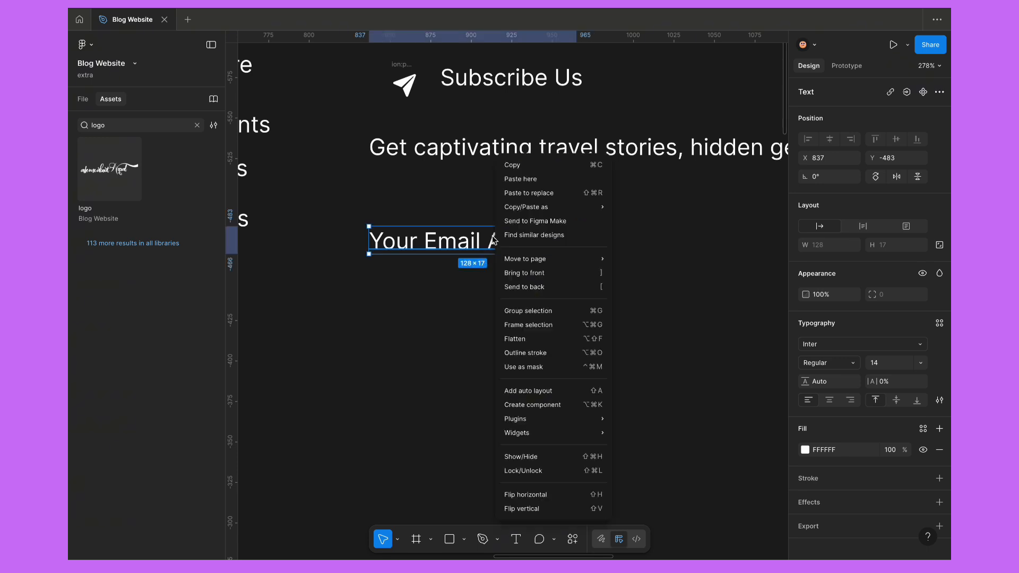
{"action": "left_click", "coordinate": [550, 390]}
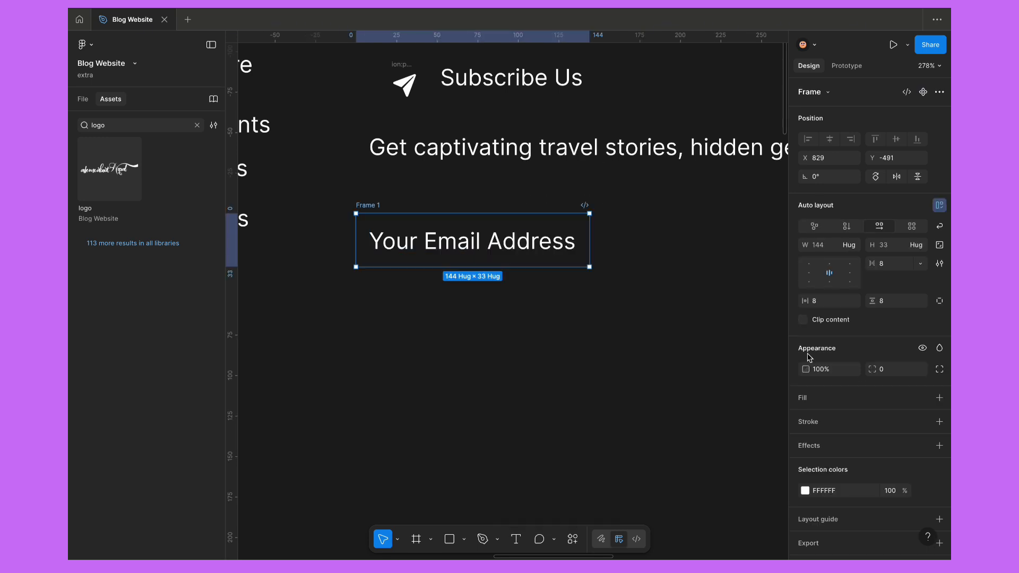
{"action": "left_click", "coordinate": [827, 301]}
{"action": "type", "text": "12"}
{"action": "key", "text": "Tab"}
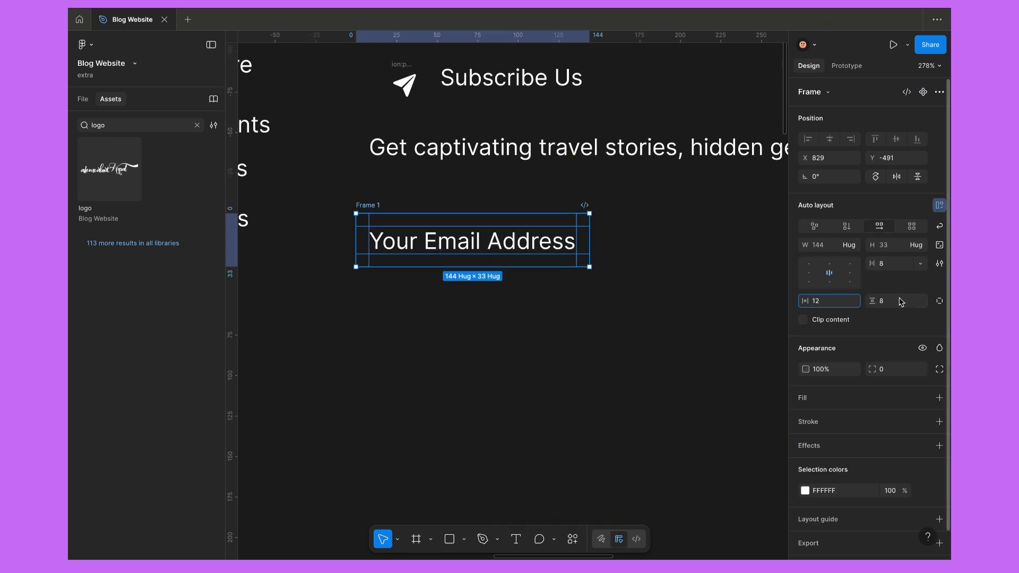
{"action": "type", "text": "12"}
{"action": "key", "text": "Return"}
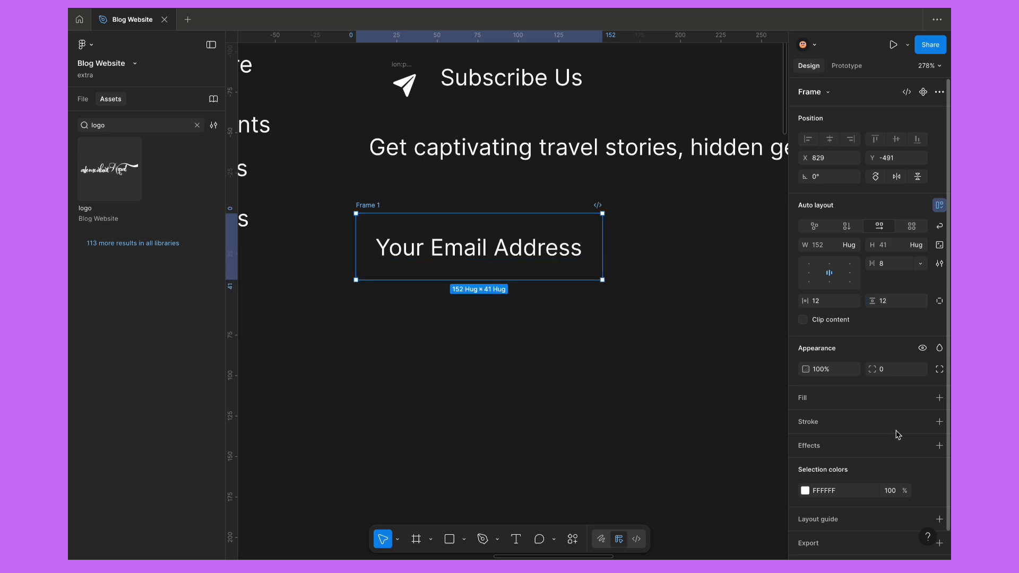
Fill the Your Email Address frame with the white color style.
{"action": "left_click", "coordinate": [923, 397]}
{"action": "type", "text": "white"}
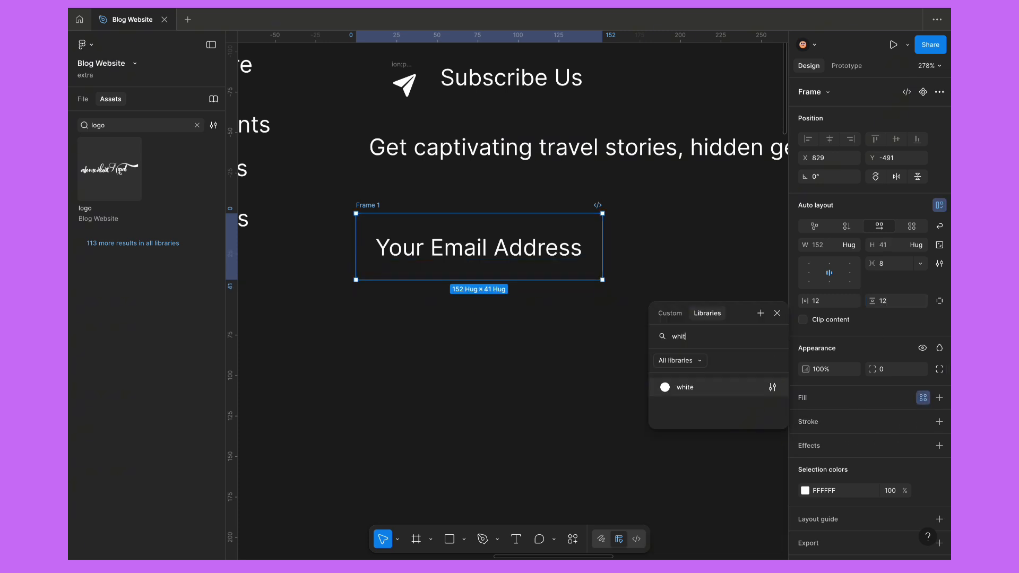
{"action": "key", "text": "Return"}
Set the fill of the Your Email Address text to the neutral/700 color style.
{"action": "left_click", "coordinate": [414, 243]}
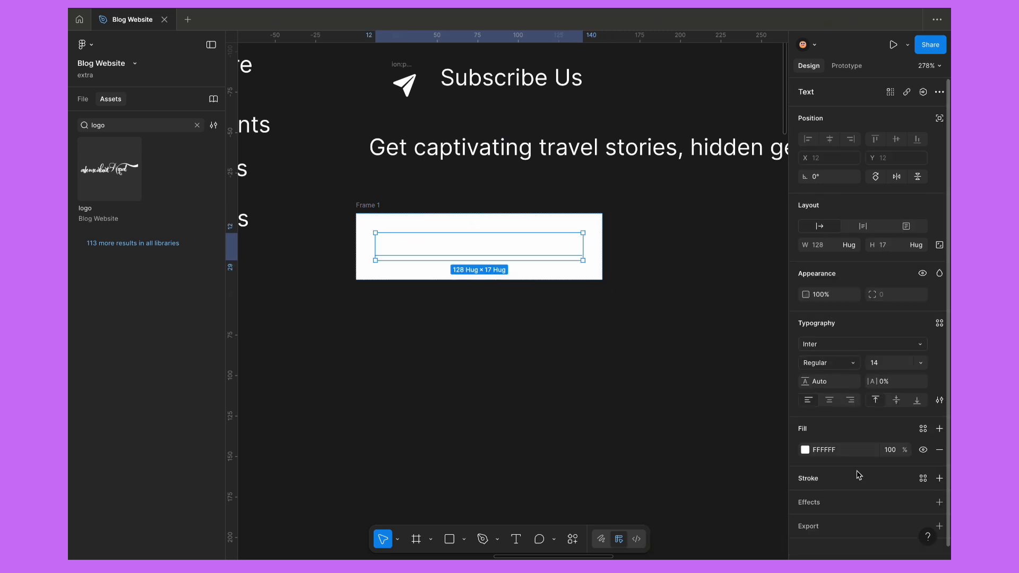
{"action": "left_click", "coordinate": [923, 428]}
{"action": "type", "text": "neu"}
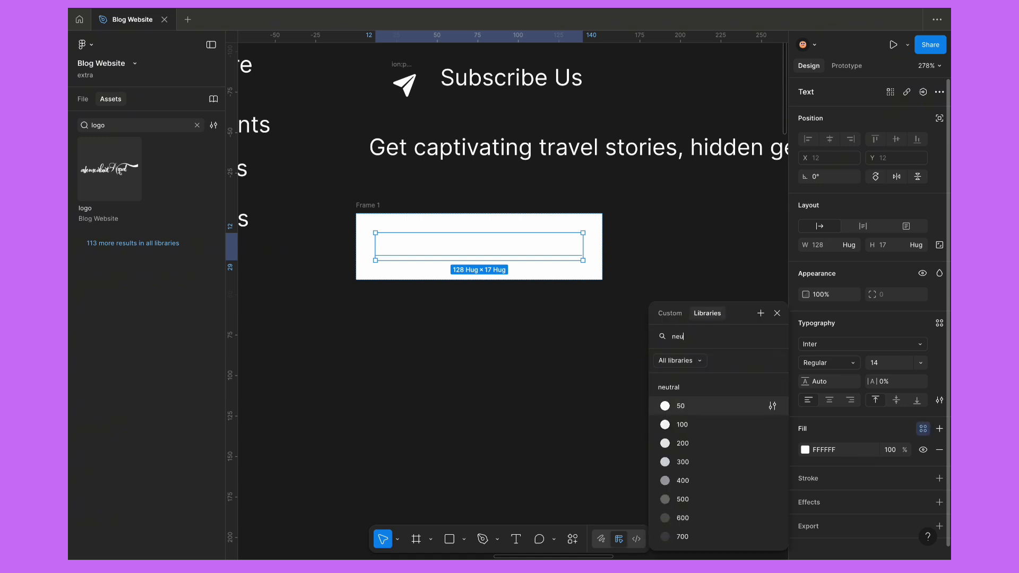
{"action": "type", "text": "tra"}
{"action": "scroll", "coordinate": [739, 481], "scroll_direction": "down", "scroll_amount": 2}
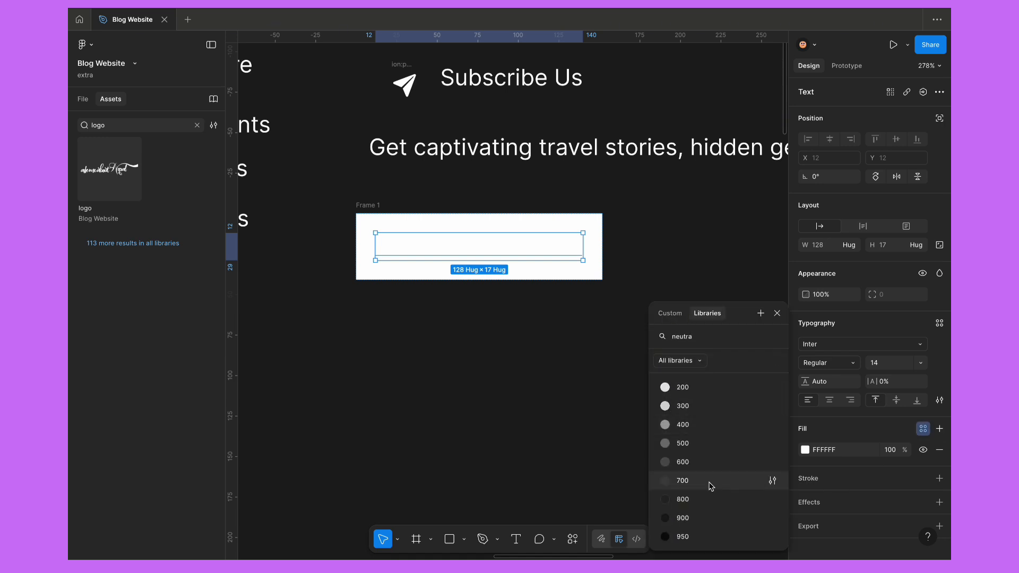
{"action": "left_click", "coordinate": [682, 480]}
{"action": "left_click", "coordinate": [607, 344]}
Duplicate the Your Email Address frame 10 px to its right and set the copy's fill to neutral/950.
{"action": "scroll", "coordinate": [608, 344], "scroll_direction": "up", "scroll_amount": 2}
{"action": "scroll", "coordinate": [608, 345], "scroll_direction": "right", "scroll_amount": 2}
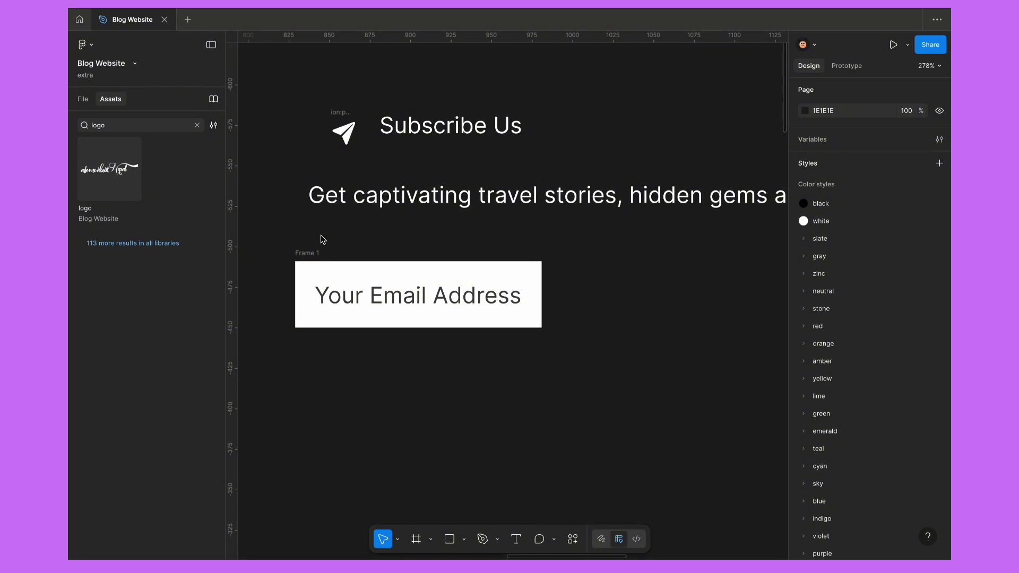
{"action": "left_click_drag", "start_coordinate": [312, 255], "coordinate": [575, 258], "text": "alt"}
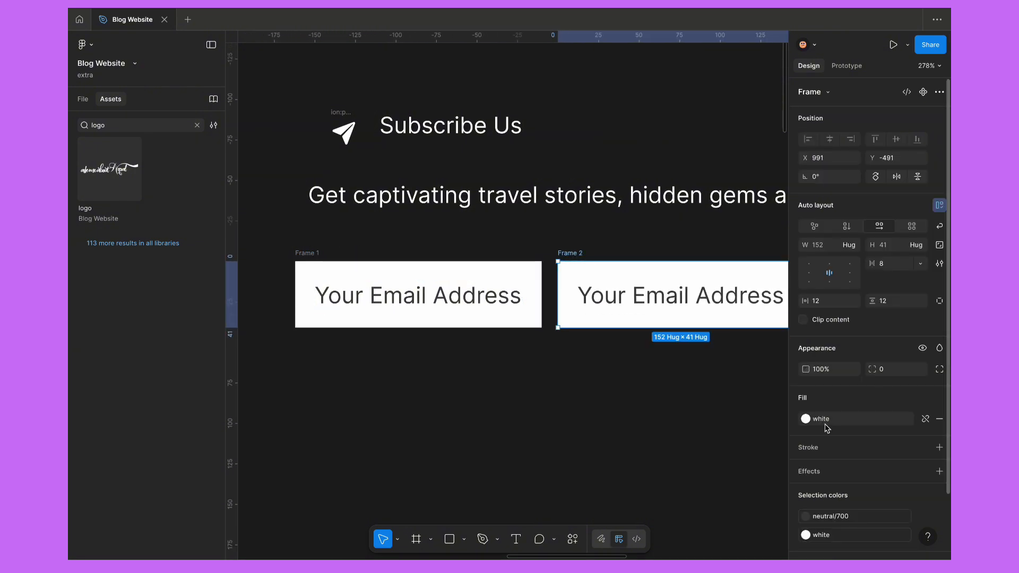
{"action": "left_click", "coordinate": [806, 419]}
{"action": "type", "text": "neut"}
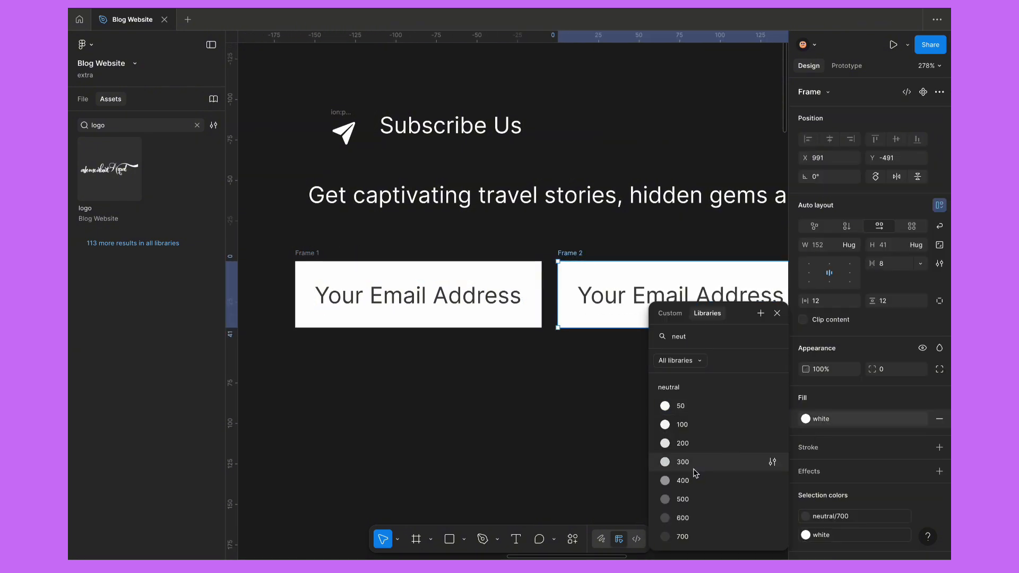
{"action": "scroll", "coordinate": [694, 472], "scroll_direction": "down", "scroll_amount": 3}
{"action": "left_click", "coordinate": [678, 500]}
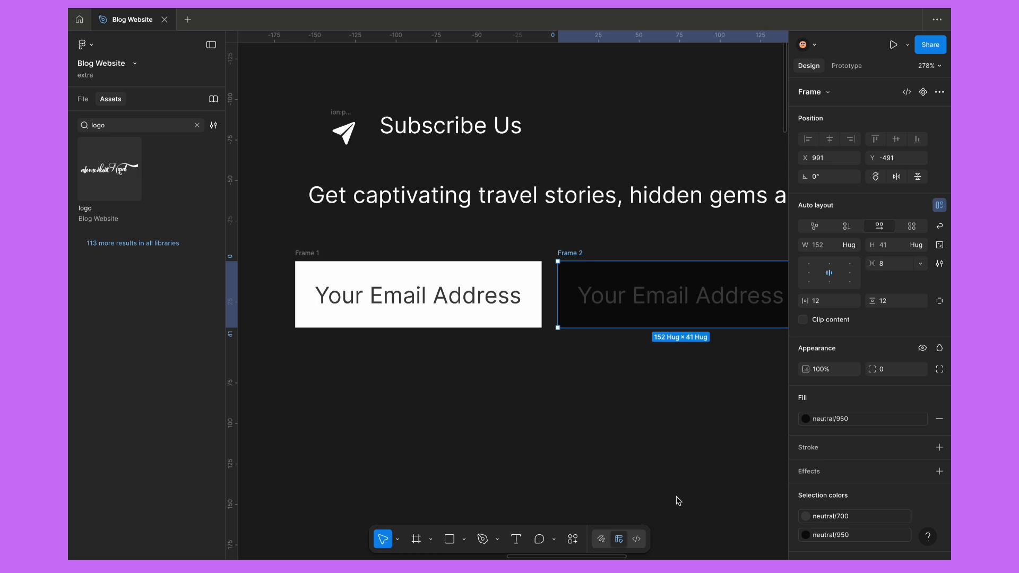
Replace the text in the duplicated dark frame with SUBSCRIBE.
{"action": "double_click", "coordinate": [670, 302]}
{"action": "key", "text": "Return"}
{"action": "type", "text": "S"}
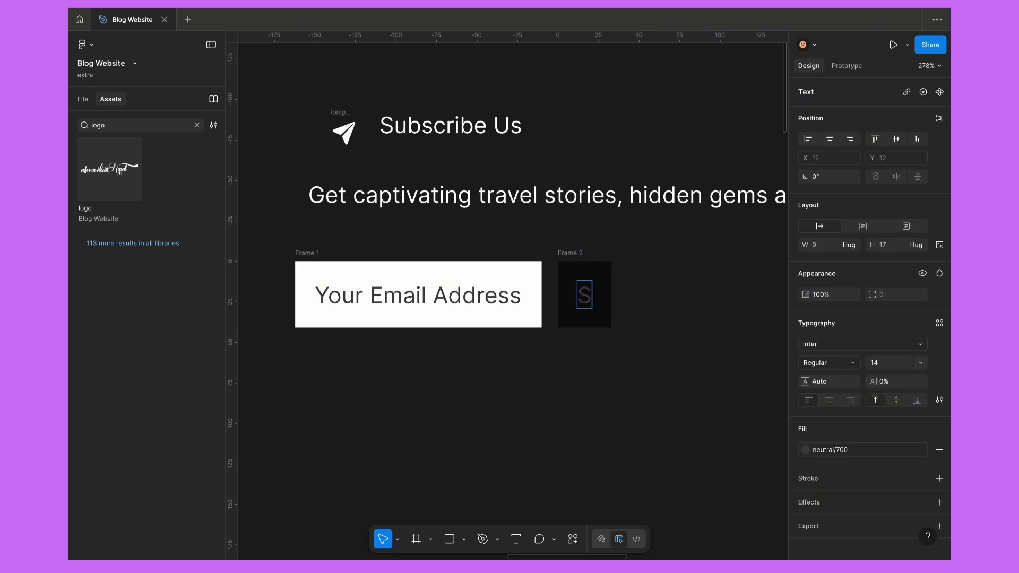
{"action": "type", "text": "UBSCRIBE"}
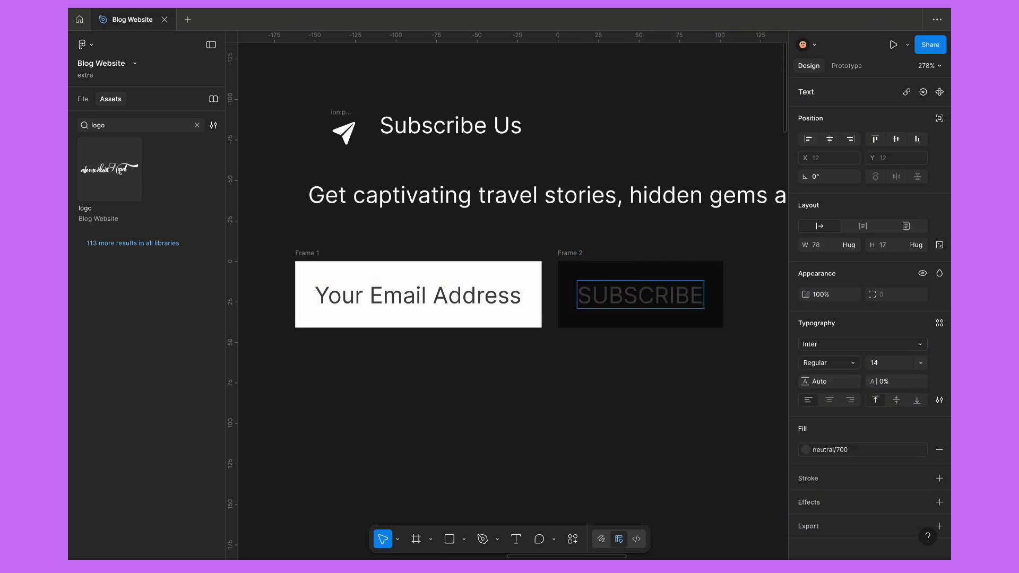
Set the SUBSCRIBE text's letter spacing to 8% and its font weight to Bold.
{"action": "key", "text": "Escape"}
{"action": "left_click", "coordinate": [903, 382]}
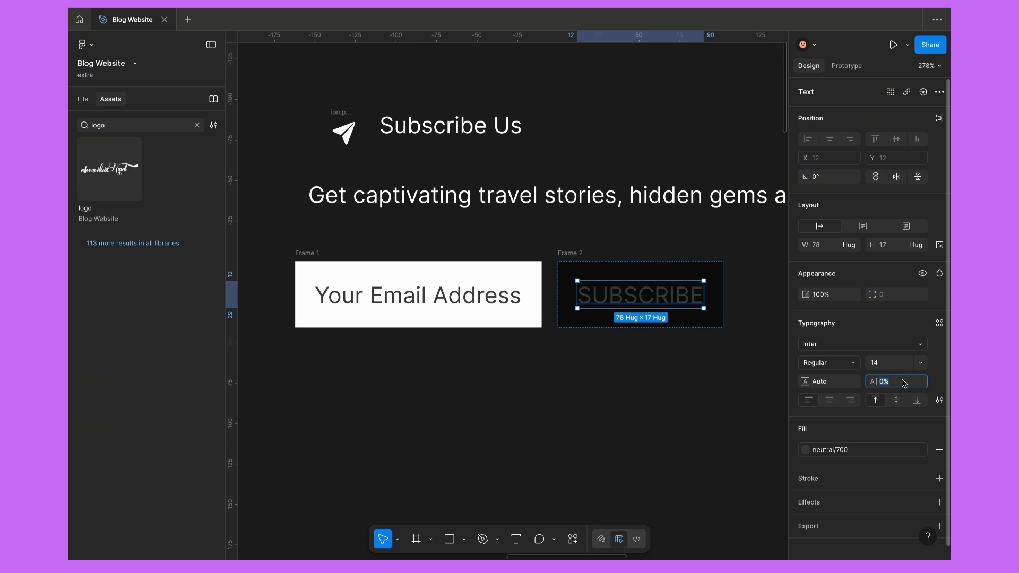
{"action": "type", "text": "8"}
{"action": "key", "text": "Return"}
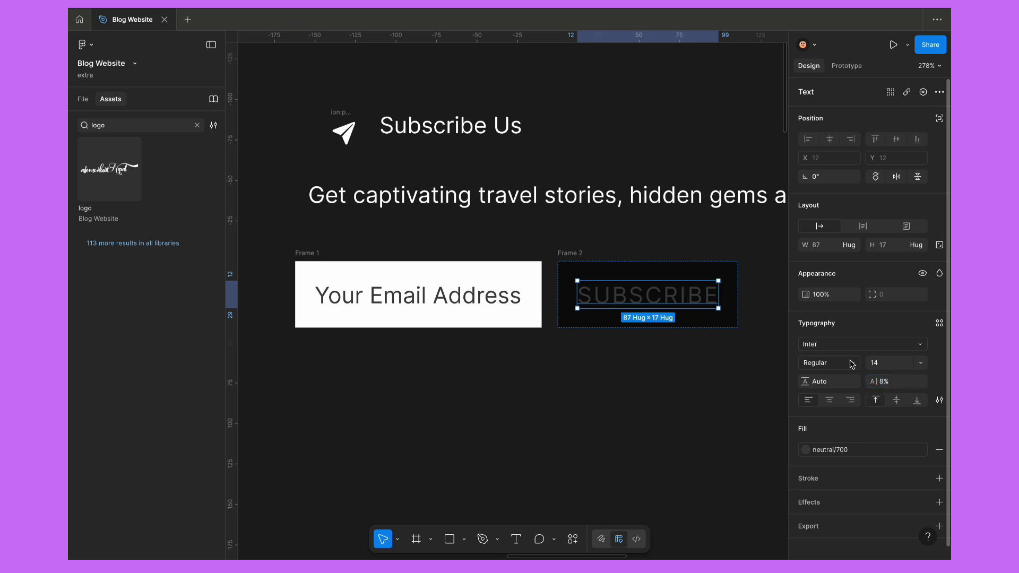
{"action": "left_click", "coordinate": [851, 364]}
{"action": "left_click", "coordinate": [851, 405]}
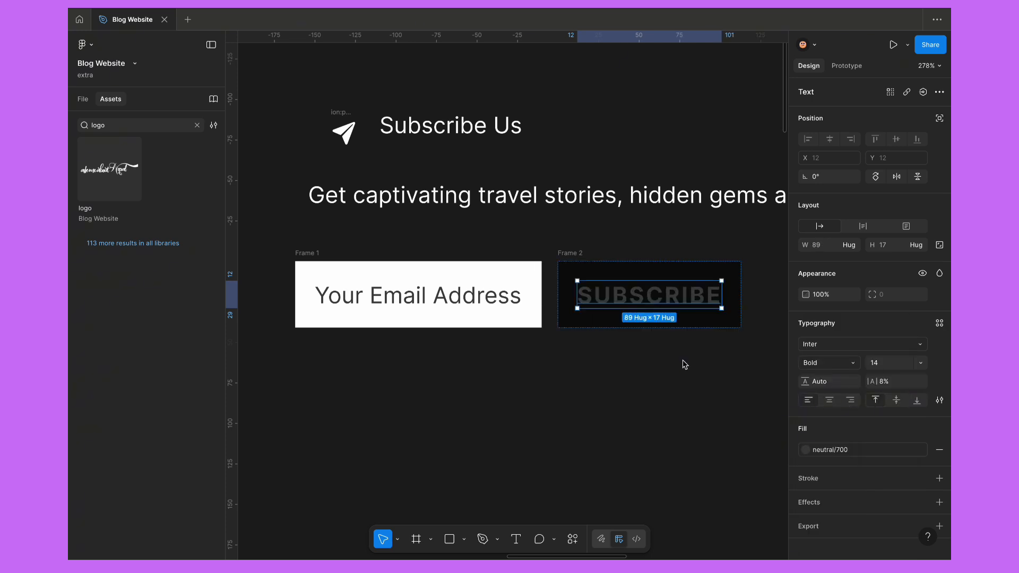
{"action": "left_click", "coordinate": [682, 361]}
Set the height of the Your Email Address frame to 44 and select the SUBSCRIBE frame.
{"action": "left_click", "coordinate": [320, 254]}
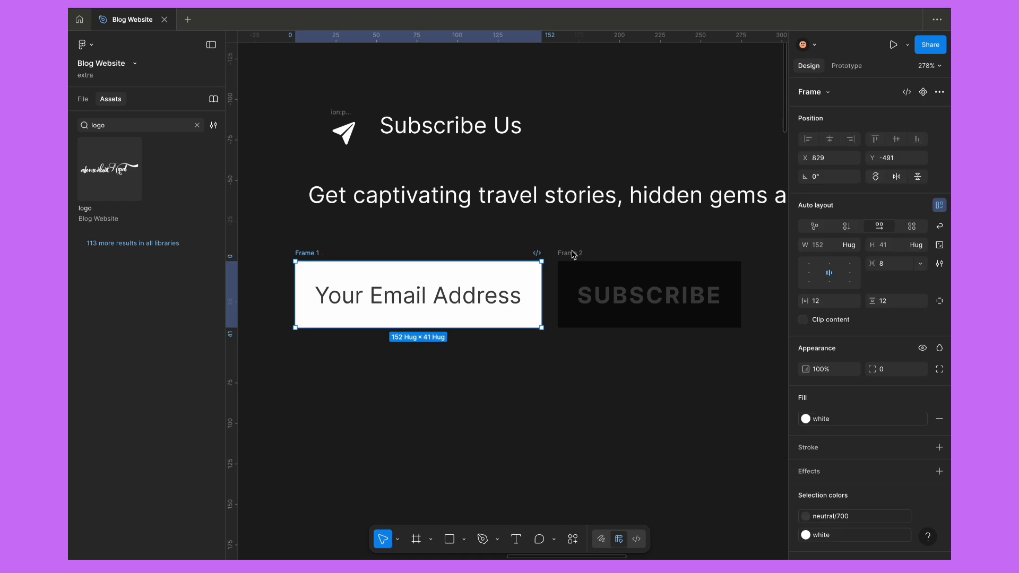
{"action": "left_click", "coordinate": [894, 247]}
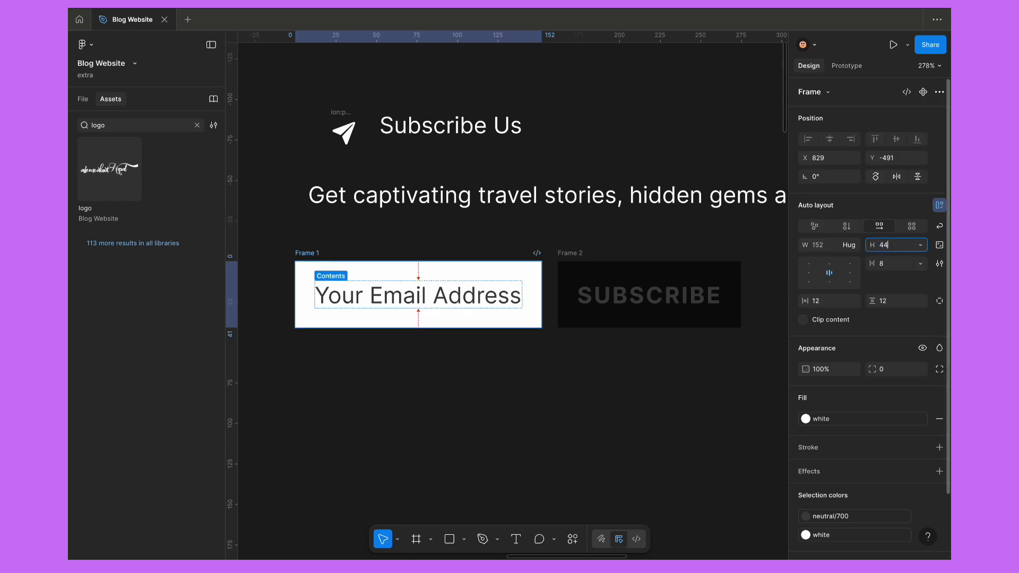
{"action": "type", "text": "44"}
{"action": "key", "text": "Return"}
{"action": "left_click", "coordinate": [578, 254]}
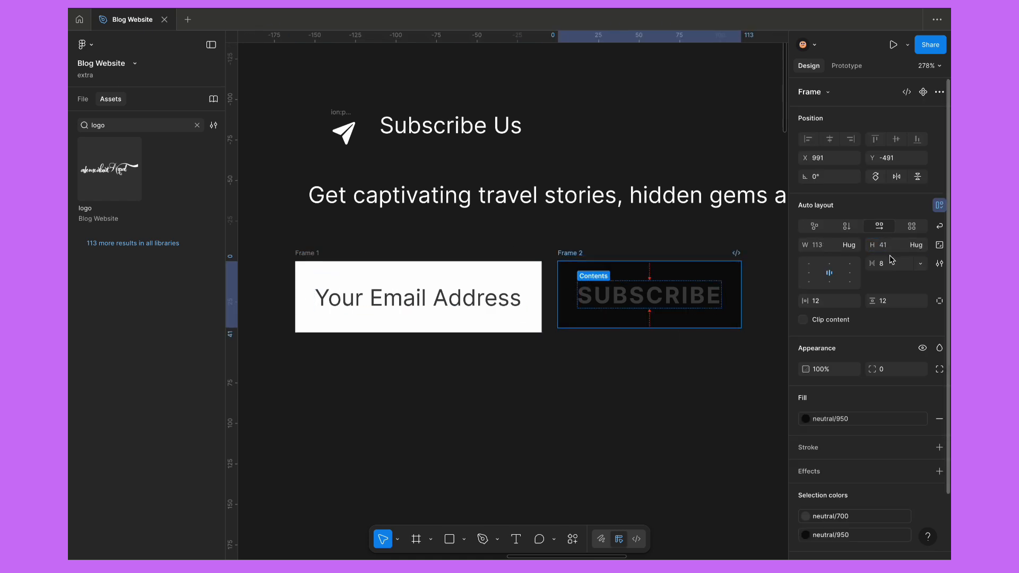
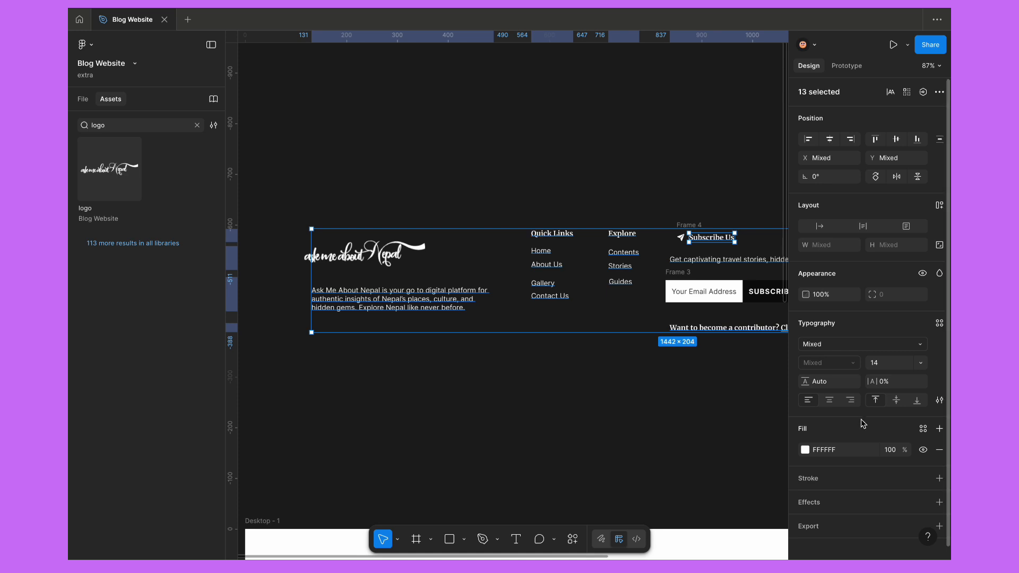
Set the line height of the selected footer texts to 150%.
{"action": "left_click", "coordinate": [830, 383]}
{"action": "type", "text": "150%"}
{"action": "key", "text": "Return"}
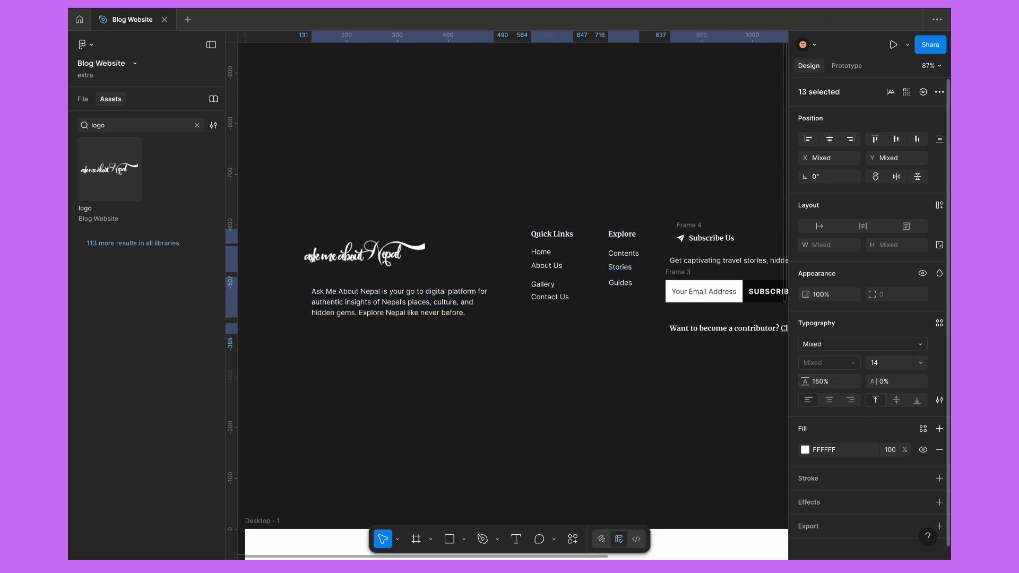
{"action": "left_click", "coordinate": [380, 349]}
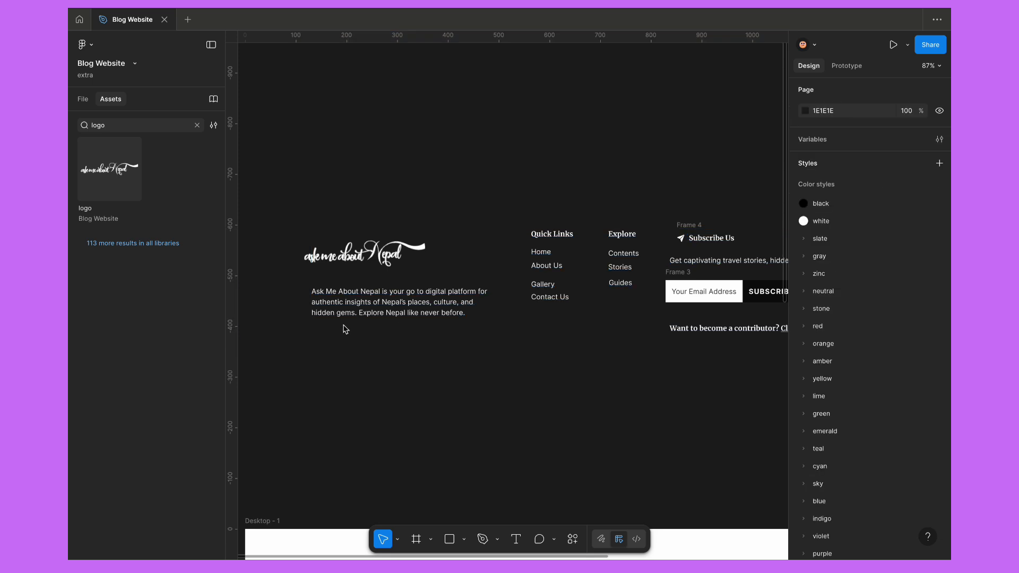
Find a facebook icon with the Iconify plugin and place ic:baseline-facebook below the footer description.
{"action": "scroll", "coordinate": [346, 325], "scroll_direction": "up", "scroll_amount": 5}
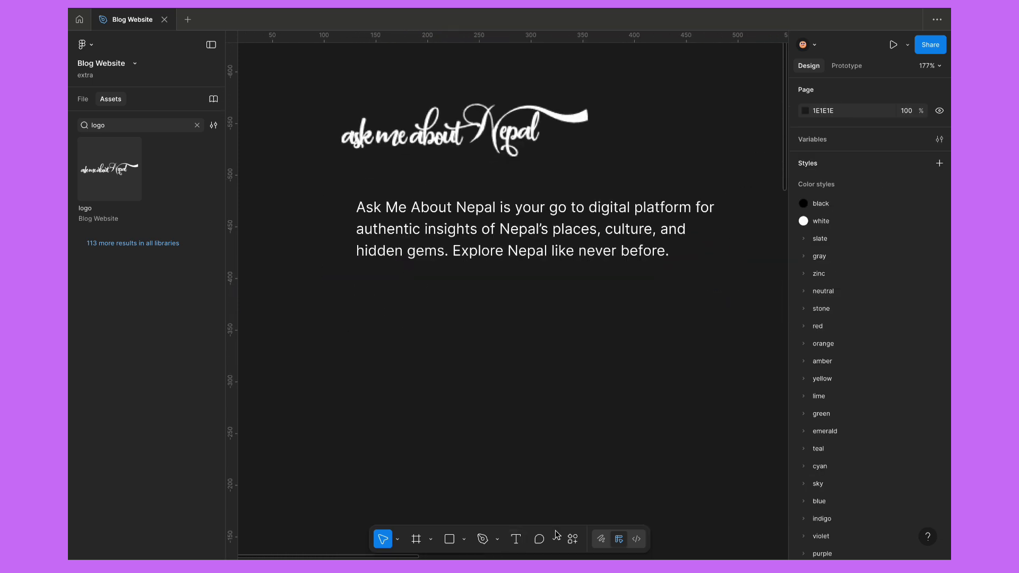
{"action": "left_click", "coordinate": [573, 541]}
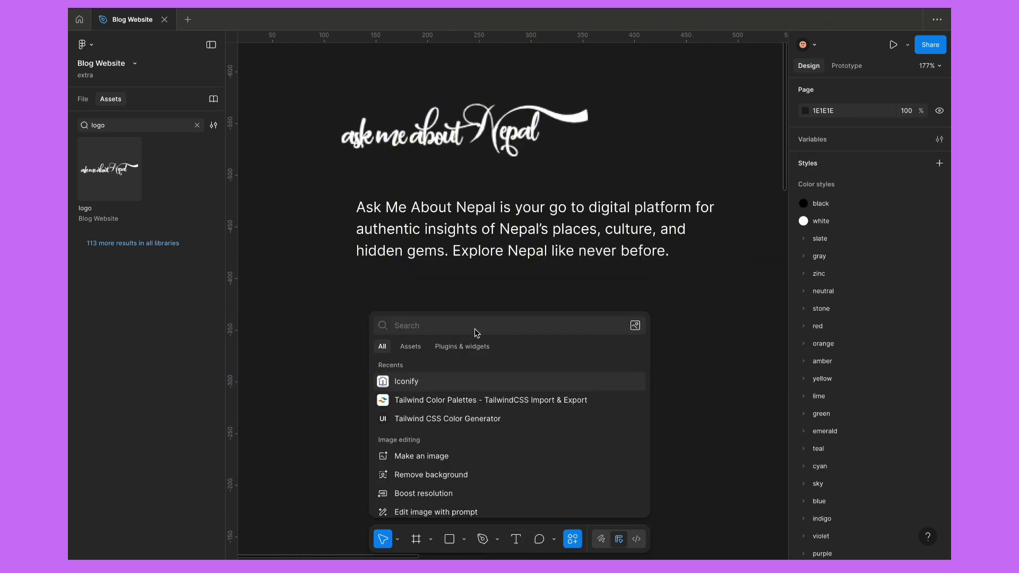
{"action": "left_click", "coordinate": [443, 381]}
{"action": "left_click", "coordinate": [366, 142]}
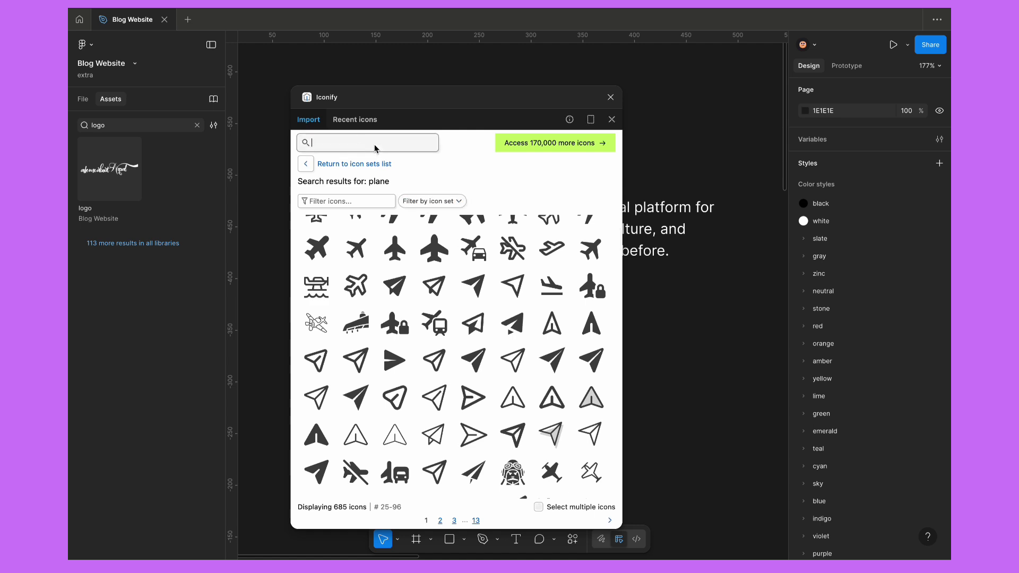
{"action": "type", "text": "facebook"}
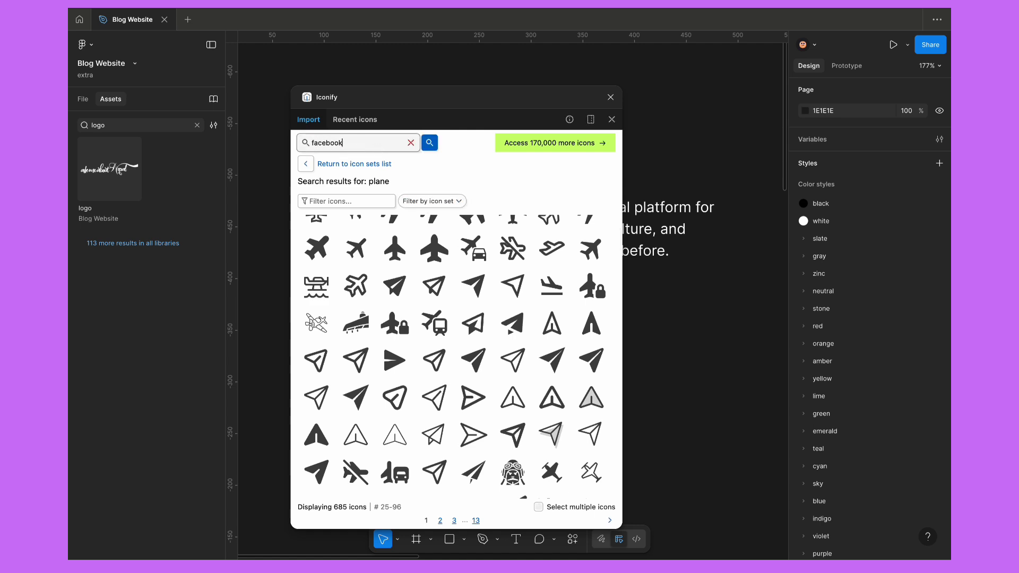
{"action": "key", "text": "Return"}
{"action": "left_click_drag", "start_coordinate": [350, 98], "coordinate": [590, 117]}
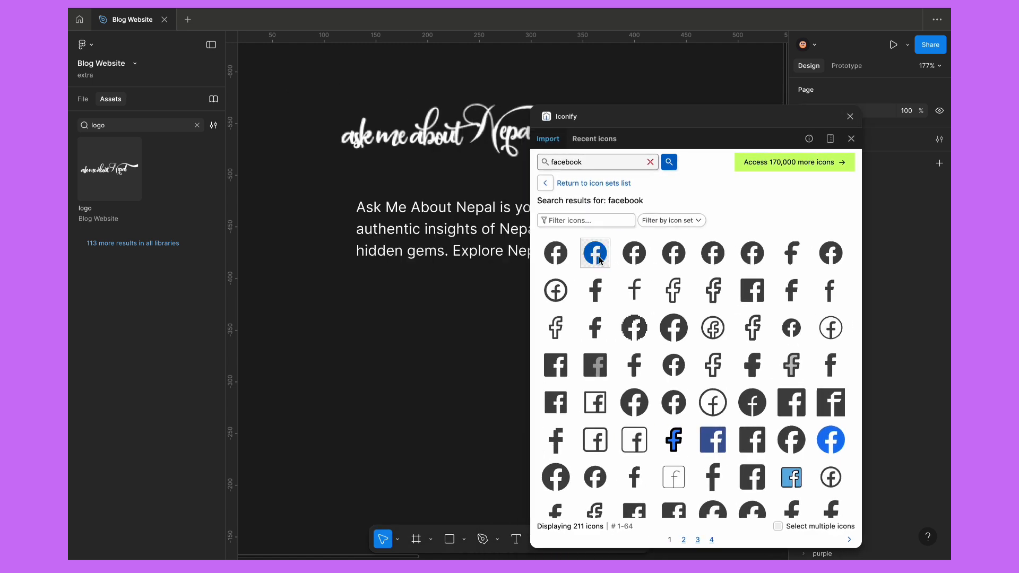
{"action": "left_click_drag", "start_coordinate": [555, 253], "coordinate": [371, 312]}
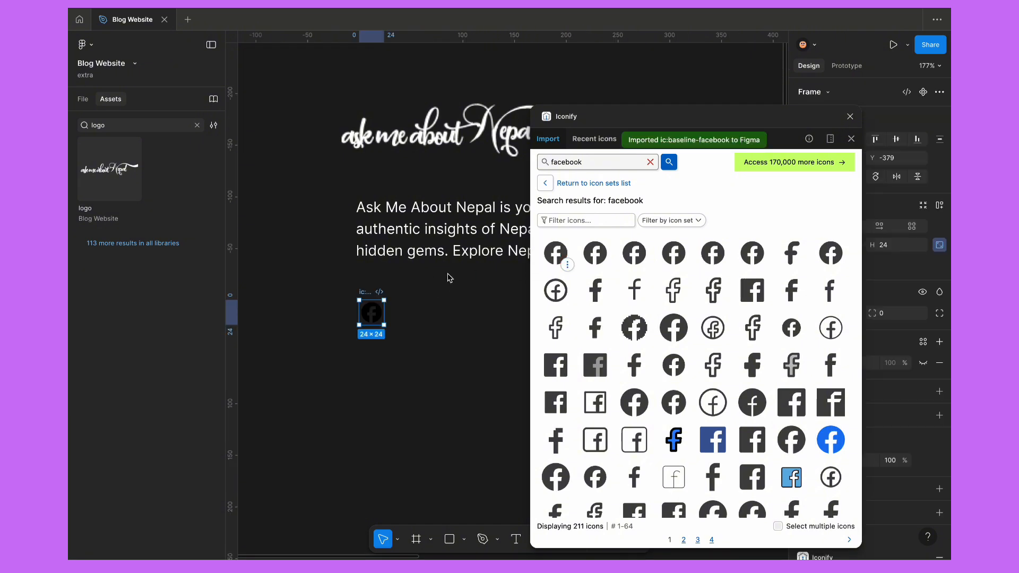
Search Iconify for instagram and place the filled mingcute:instagram-fill icon beside the Facebook icon.
{"action": "left_click", "coordinate": [587, 165]}
{"action": "type", "text": "instagram"}
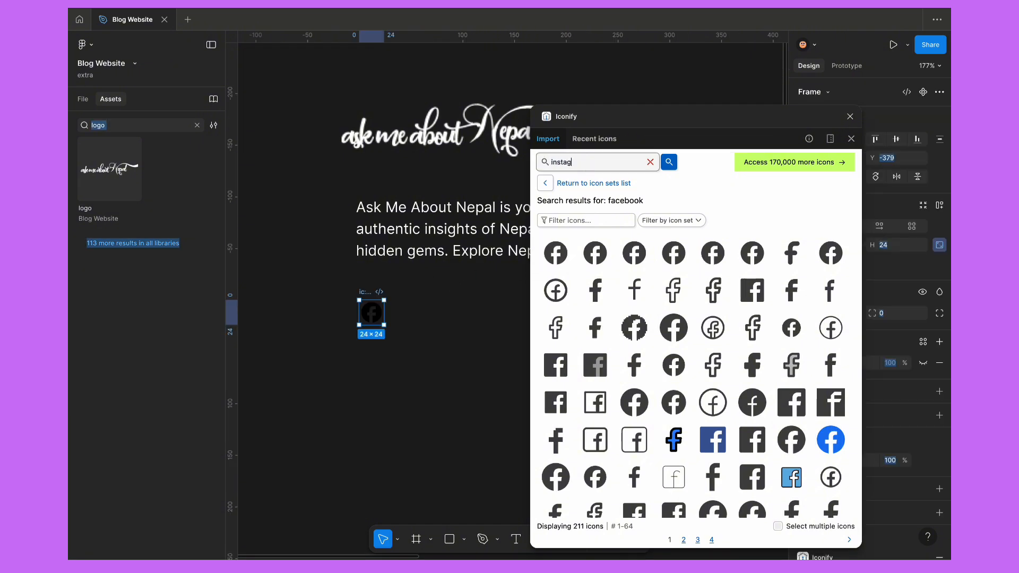
{"action": "key", "text": "Return"}
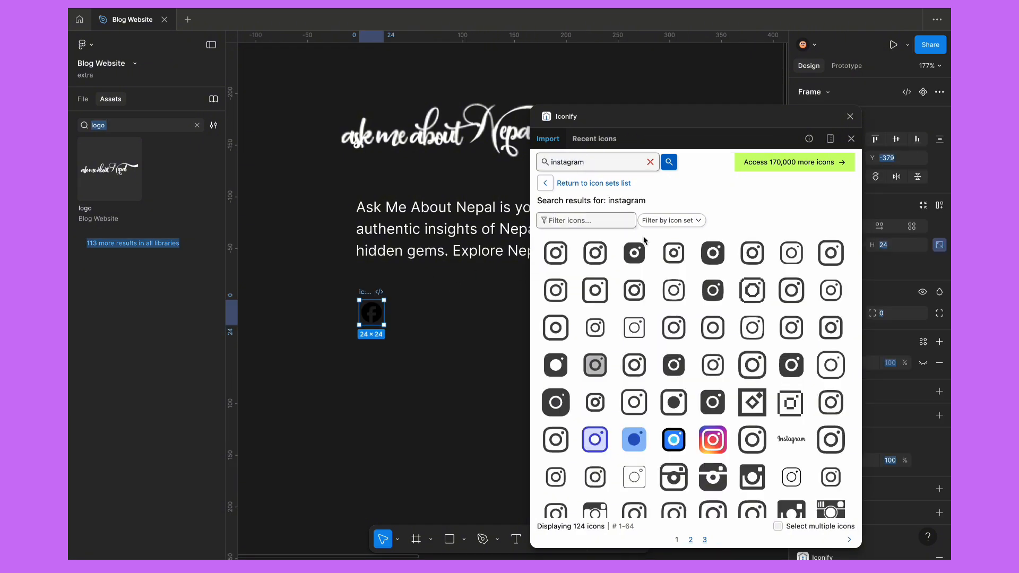
{"action": "left_click_drag", "start_coordinate": [634, 254], "coordinate": [412, 325]}
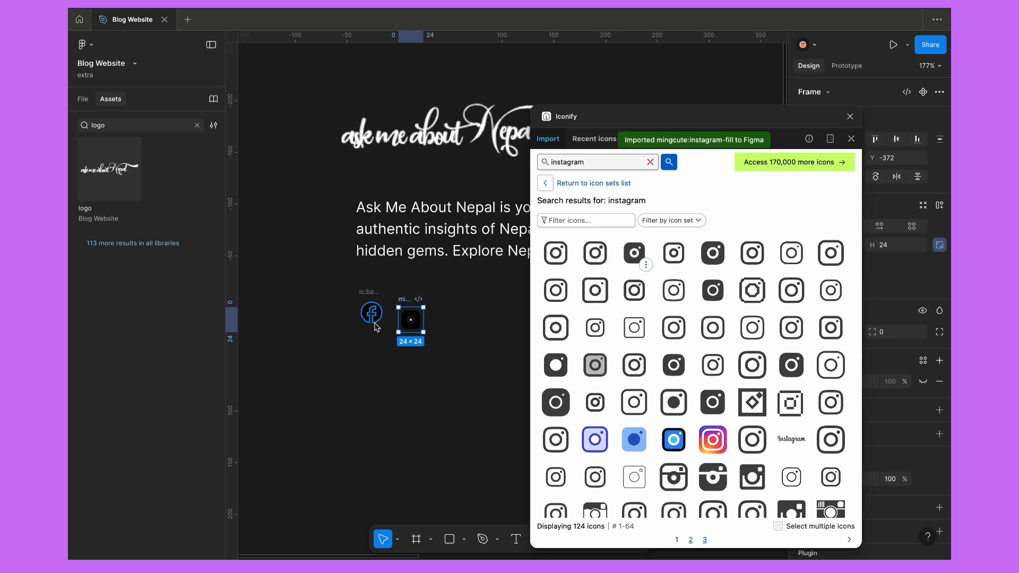
Search Iconify for tiktok, place ic:baseline-tiktok beside the Instagram icon and close the plugin.
{"action": "scroll", "coordinate": [355, 315], "scroll_direction": "up", "scroll_amount": 3}
{"action": "double_click", "coordinate": [585, 164]}
{"action": "type", "text": "tiktok"}
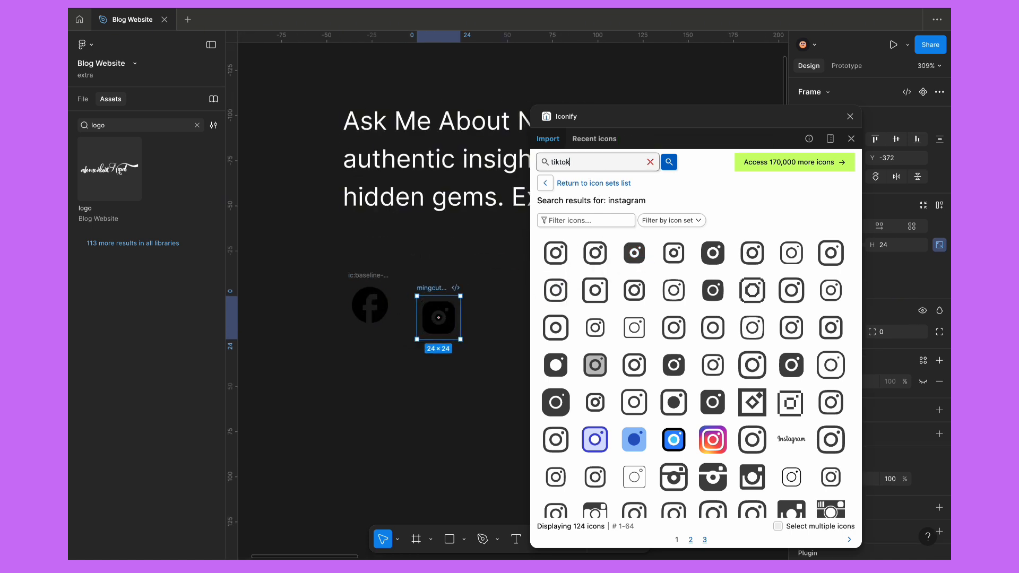
{"action": "key", "text": "Return"}
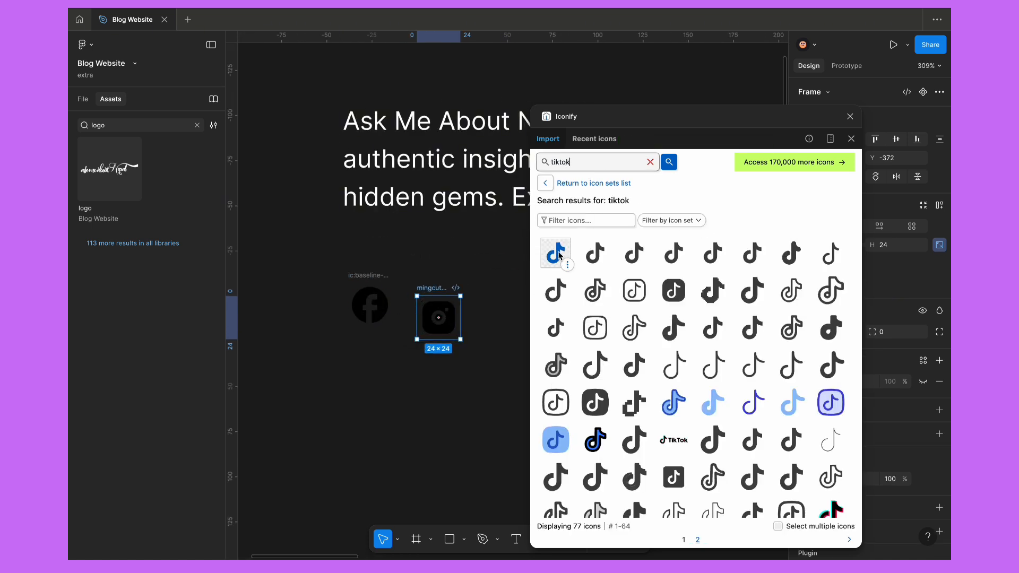
{"action": "left_click_drag", "start_coordinate": [556, 253], "coordinate": [500, 313]}
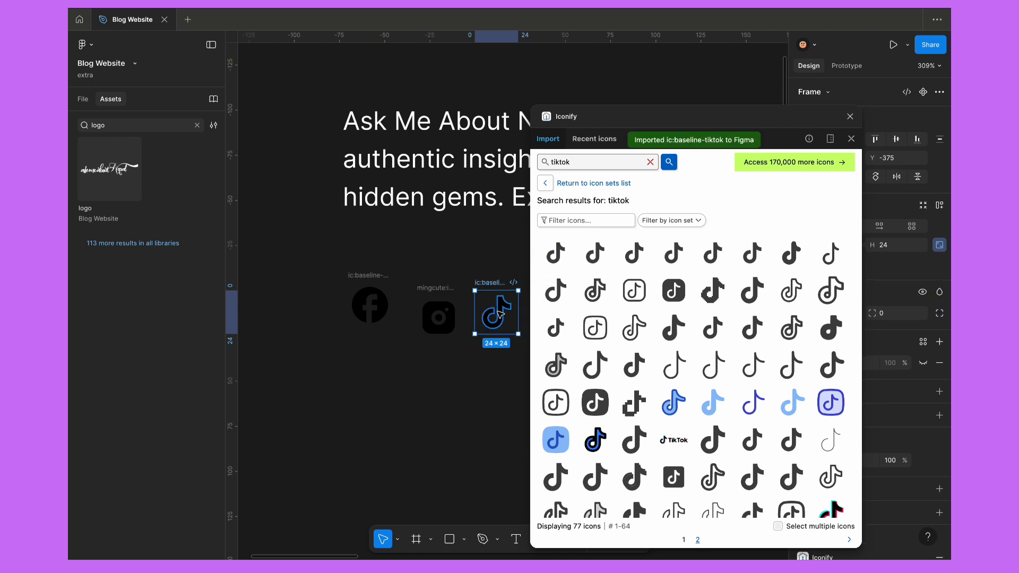
{"action": "left_click", "coordinate": [851, 117]}
Wrap the three social icons in a horizontal auto layout frame with a gap of 12.
{"action": "left_click_drag", "start_coordinate": [333, 269], "coordinate": [500, 320]}
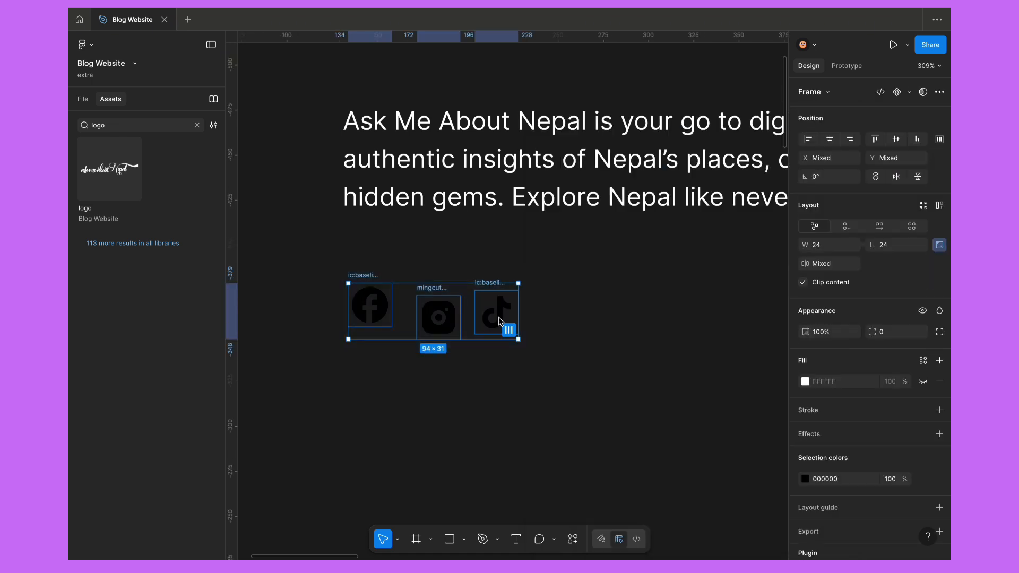
{"action": "right_click", "coordinate": [500, 320]}
{"action": "left_click", "coordinate": [557, 379]}
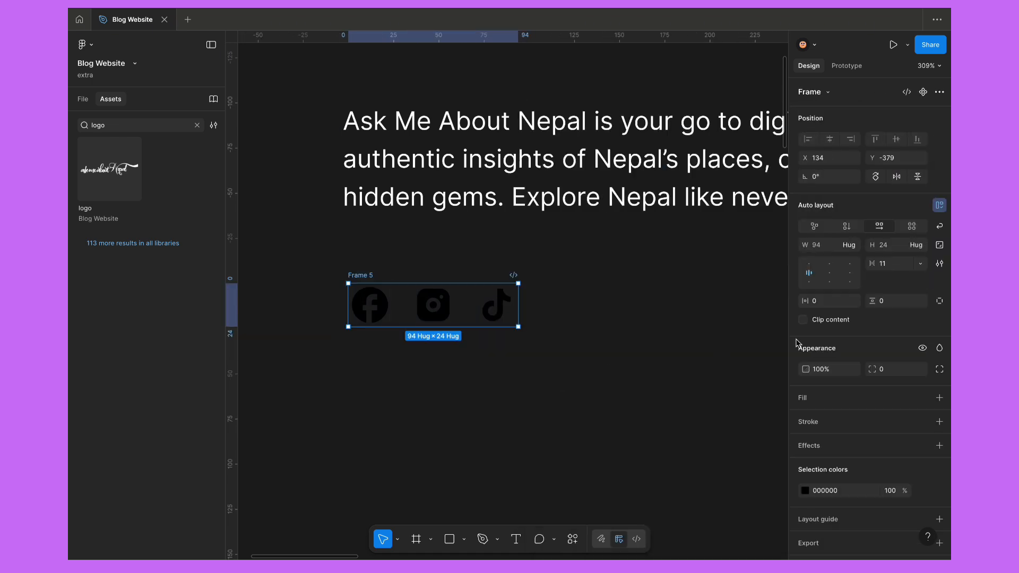
{"action": "key", "text": "Return"}
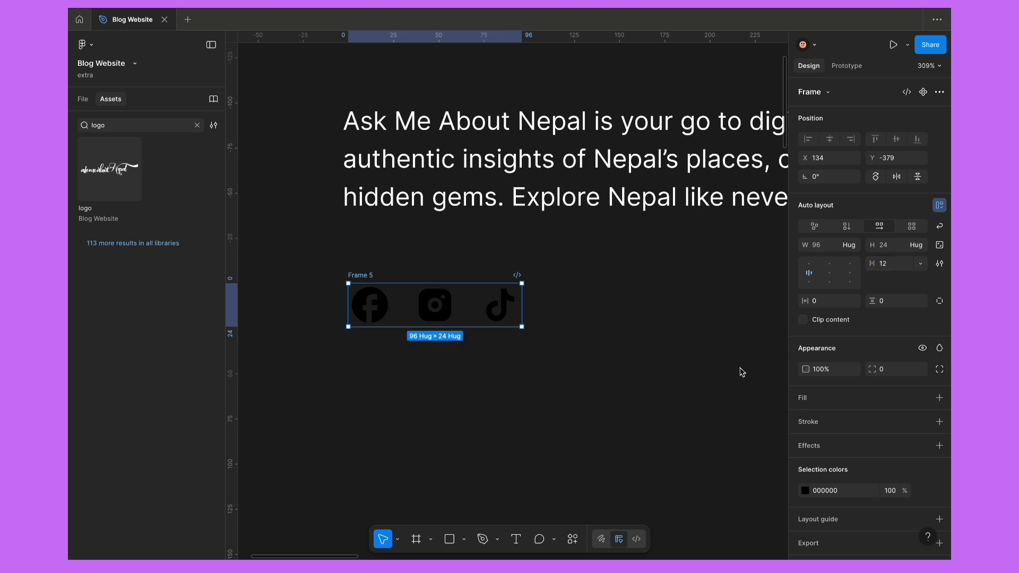
Apply the white color style to the social icons in place of their black color.
{"action": "scroll", "coordinate": [912, 430], "scroll_direction": "down", "scroll_amount": 1}
{"action": "left_click", "coordinate": [923, 466]}
{"action": "type", "text": "white"}
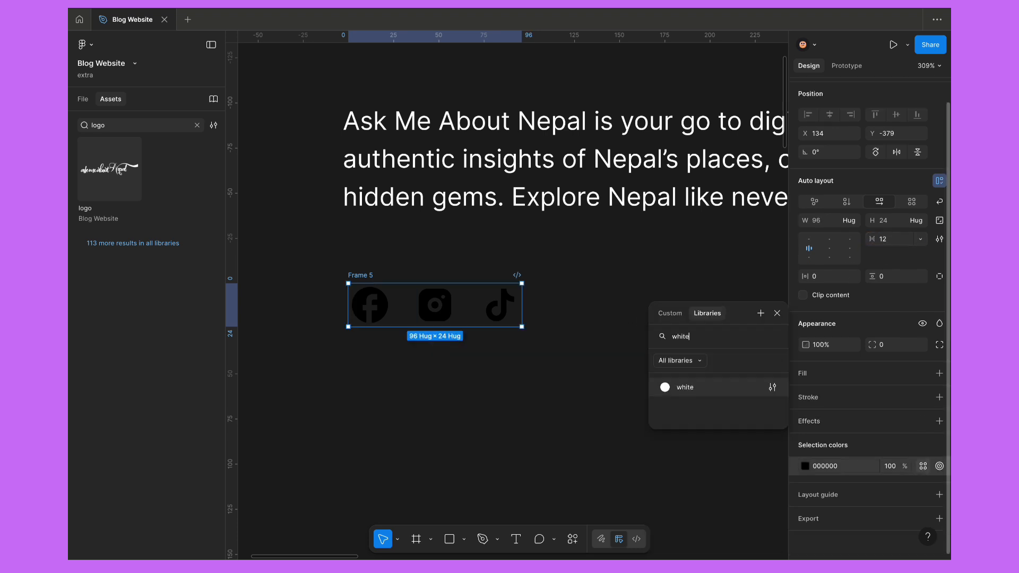
{"action": "key", "text": "Return"}
{"action": "left_click", "coordinate": [462, 415]}
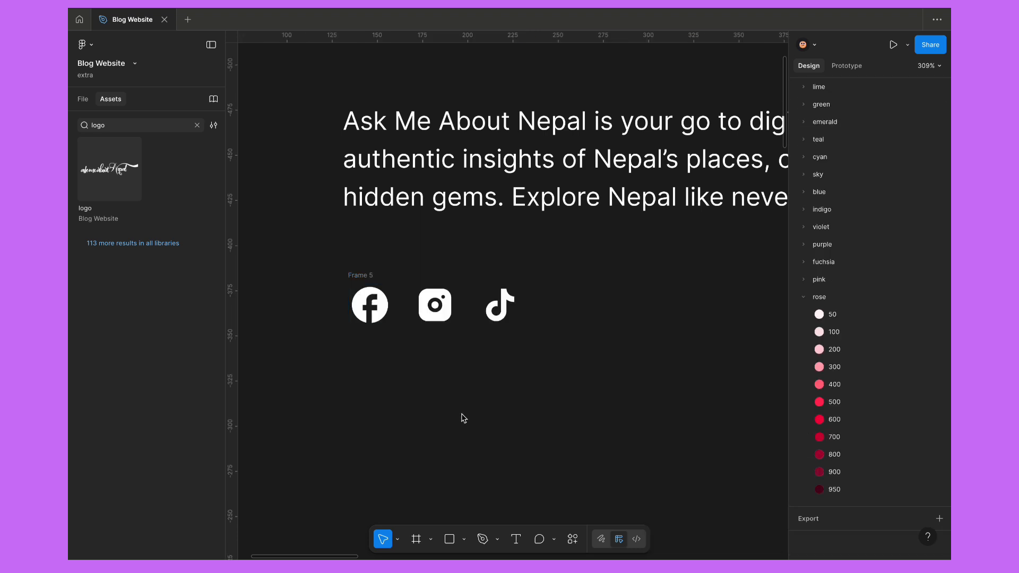
Add a layout guide of 12 columns to the Desktop - 1 frame.
{"action": "scroll", "coordinate": [461, 415], "scroll_direction": "down", "scroll_amount": 5}
{"action": "scroll", "coordinate": [462, 414], "scroll_direction": "right", "scroll_amount": 3}
{"action": "scroll", "coordinate": [461, 414], "scroll_direction": "down", "scroll_amount": 4}
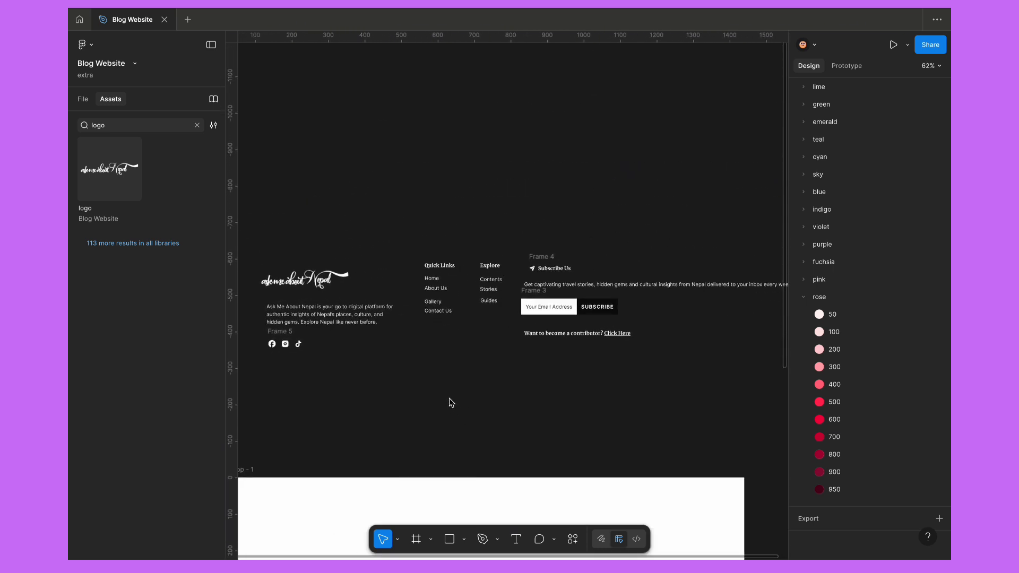
{"action": "scroll", "coordinate": [332, 260], "scroll_direction": "down", "scroll_amount": 5}
{"action": "scroll", "coordinate": [332, 260], "scroll_direction": "left", "scroll_amount": 2}
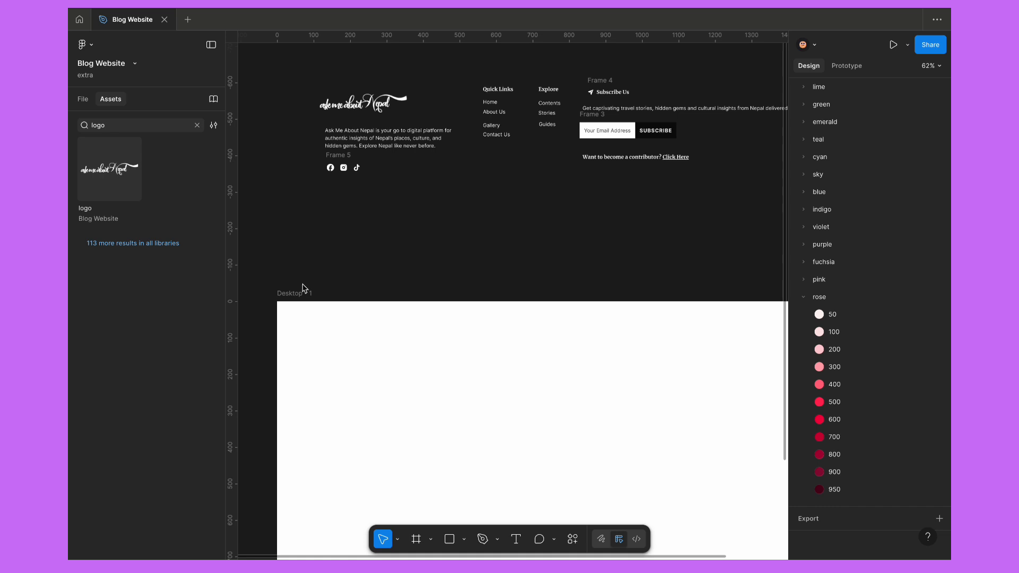
{"action": "left_click", "coordinate": [304, 292]}
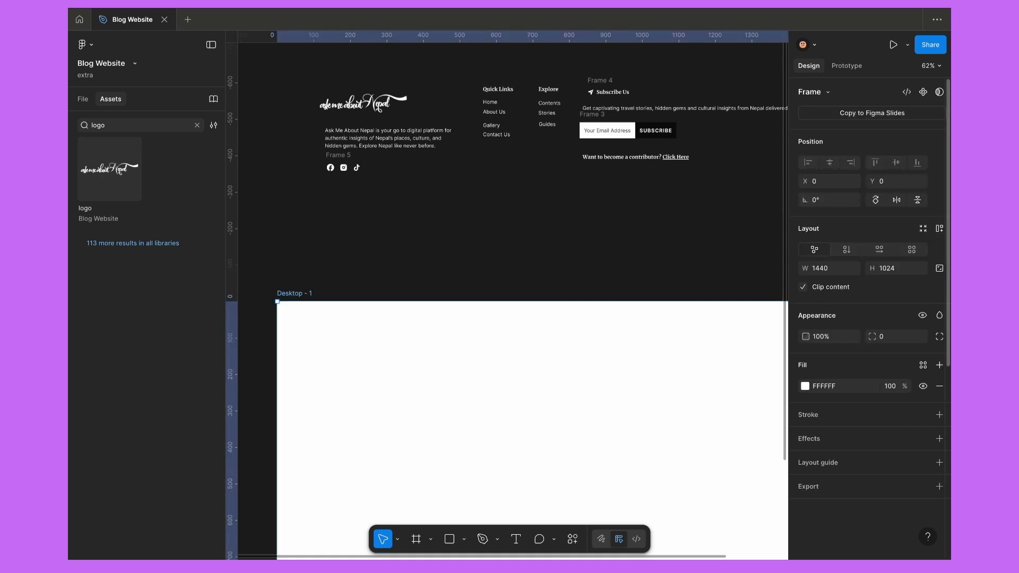
{"action": "left_click", "coordinate": [939, 462]}
{"action": "scroll", "coordinate": [678, 422], "scroll_direction": "down", "scroll_amount": 5}
{"action": "scroll", "coordinate": [678, 423], "scroll_direction": "right", "scroll_amount": 1}
{"action": "left_click", "coordinate": [679, 487]}
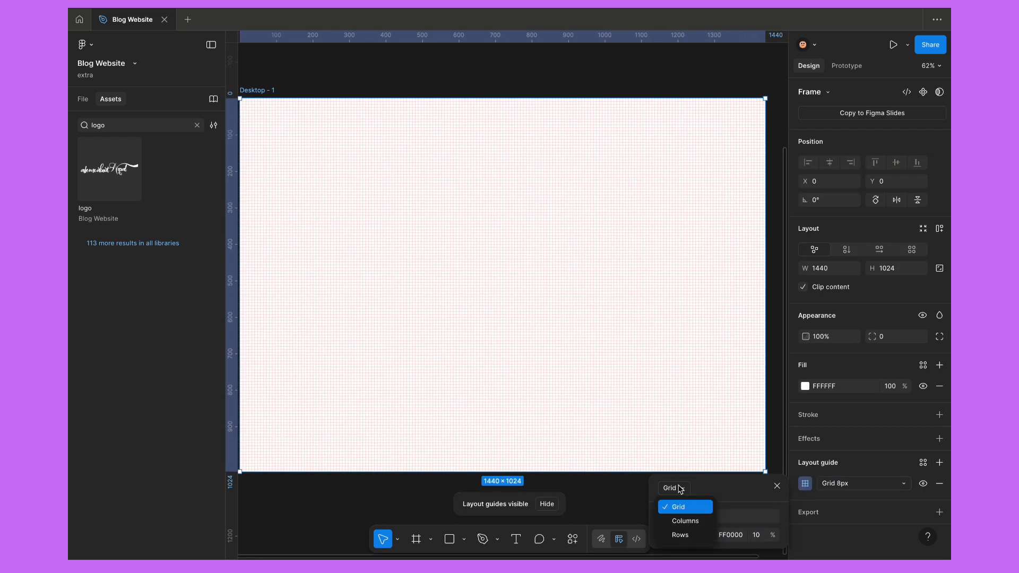
{"action": "left_click", "coordinate": [684, 520]}
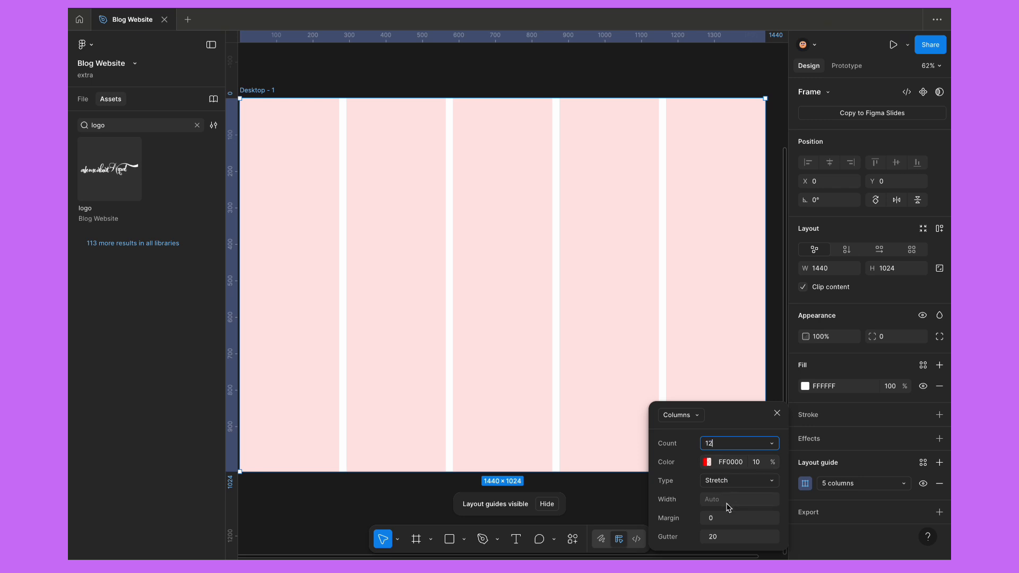
Set the margin of the Desktop - 1 column guide to 80 and its gutter to 24.
{"action": "left_click", "coordinate": [734, 522]}
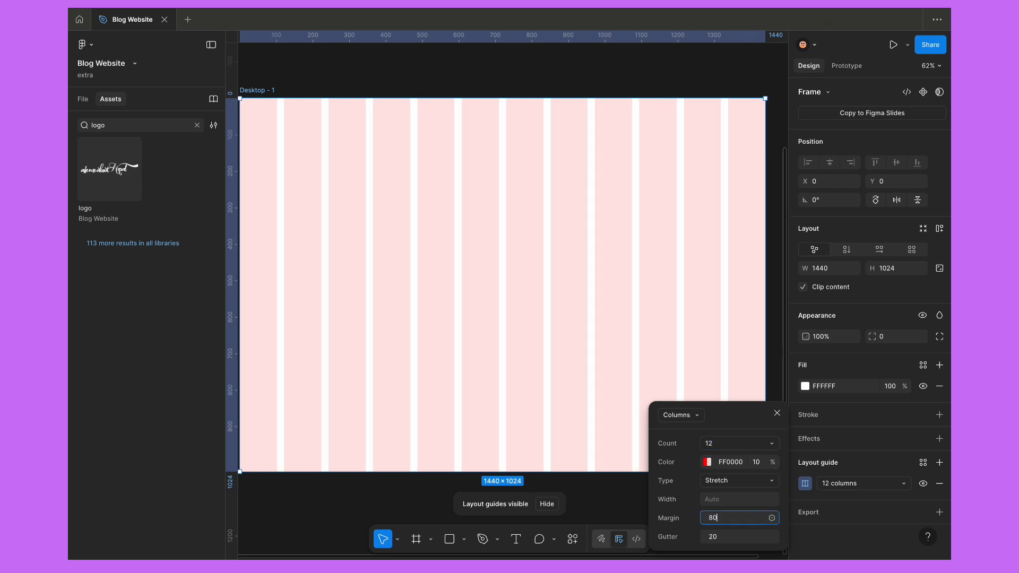
{"action": "key", "text": "Return"}
{"action": "left_click", "coordinate": [723, 537]}
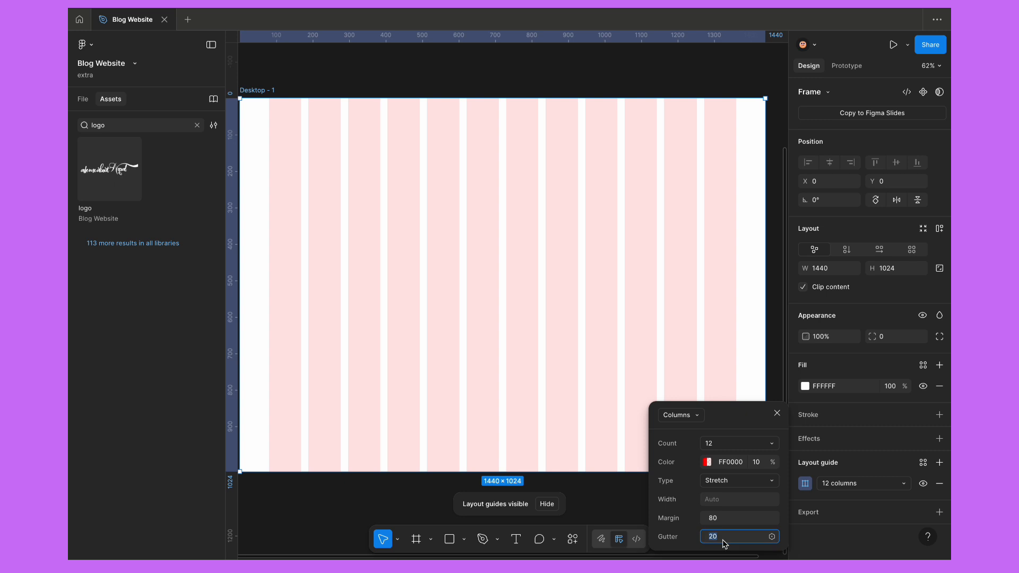
{"action": "type", "text": "24"}
{"action": "key", "text": "Return"}
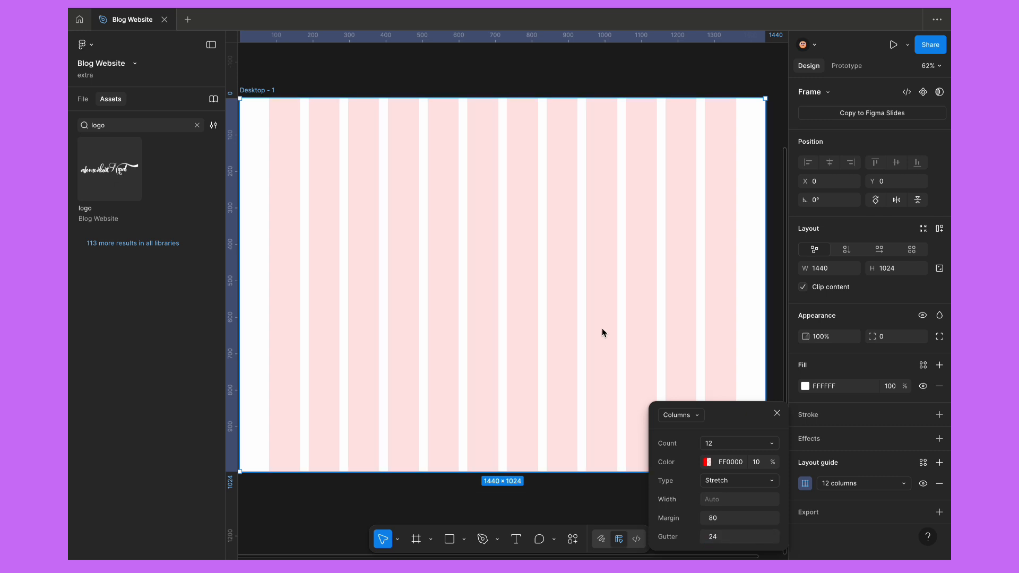
Wrap the logo, description and social icons in a vertical auto layout frame with a gap of 16.
{"action": "scroll", "coordinate": [602, 329], "scroll_direction": "down", "scroll_amount": 3}
{"action": "scroll", "coordinate": [602, 328], "scroll_direction": "up", "scroll_amount": 2}
{"action": "left_click", "coordinate": [450, 183]}
{"action": "scroll", "coordinate": [450, 183], "scroll_direction": "up", "scroll_amount": 1}
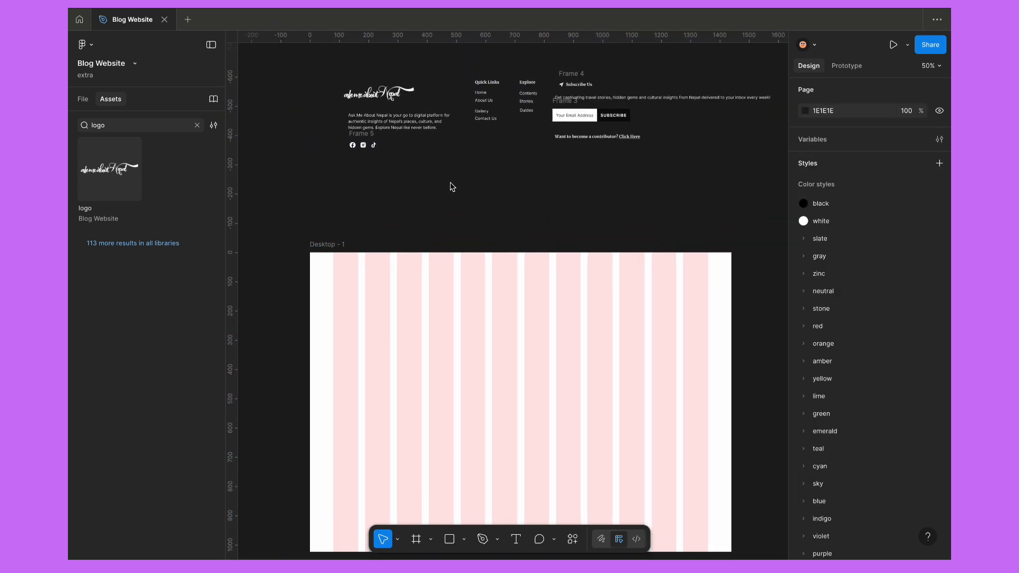
{"action": "scroll", "coordinate": [496, 311], "scroll_direction": "up", "scroll_amount": 3}
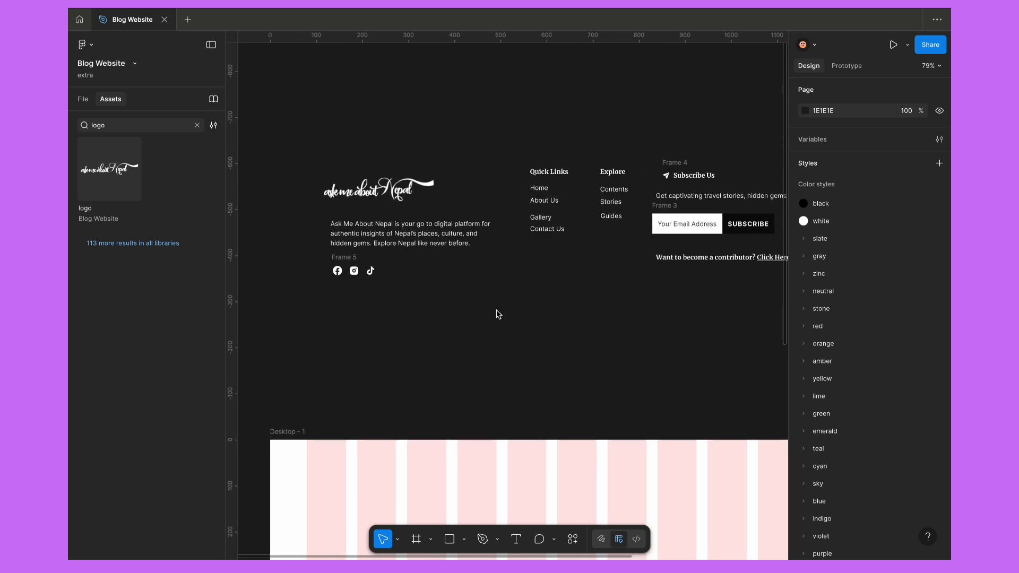
{"action": "left_click_drag", "start_coordinate": [278, 164], "coordinate": [450, 305]}
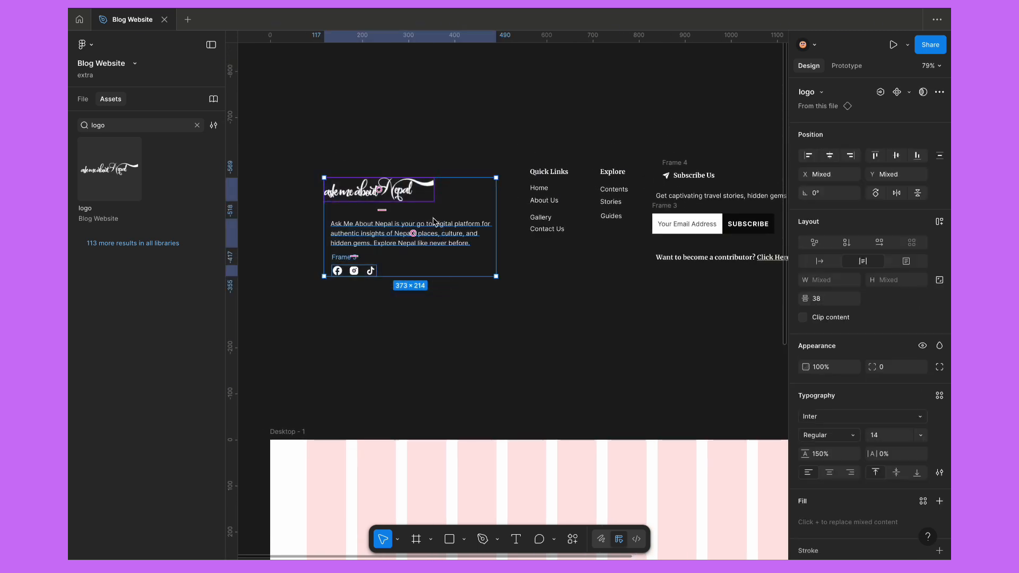
{"action": "right_click", "coordinate": [438, 247]}
{"action": "left_click", "coordinate": [469, 360]}
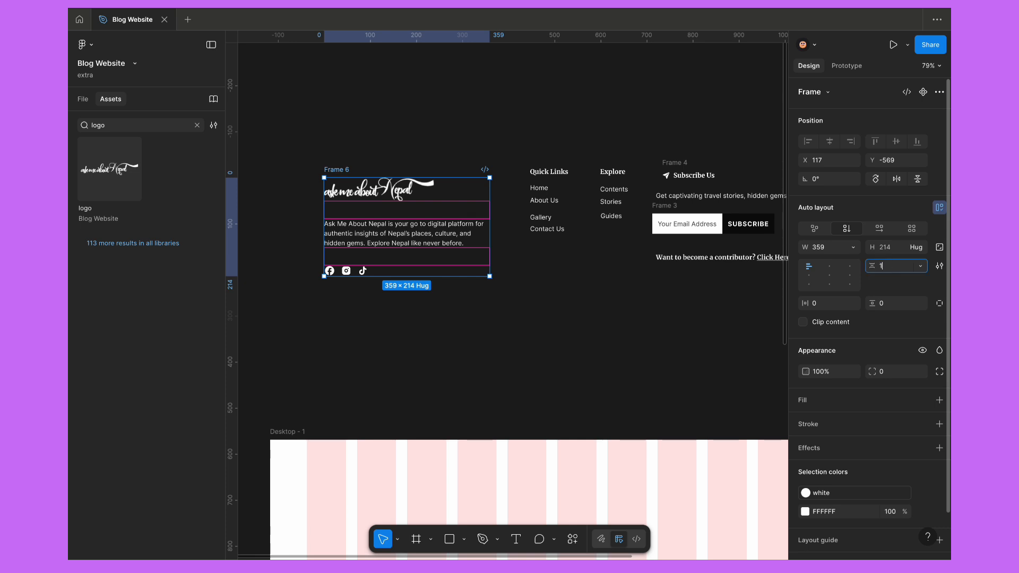
{"action": "key", "text": "Return"}
Wrap the links from Home to Contact Us in auto layout and nest that frame with the Quick Links heading in another.
{"action": "scroll", "coordinate": [444, 251], "scroll_direction": "up", "scroll_amount": 3}
{"action": "scroll", "coordinate": [444, 251], "scroll_direction": "left", "scroll_amount": 3}
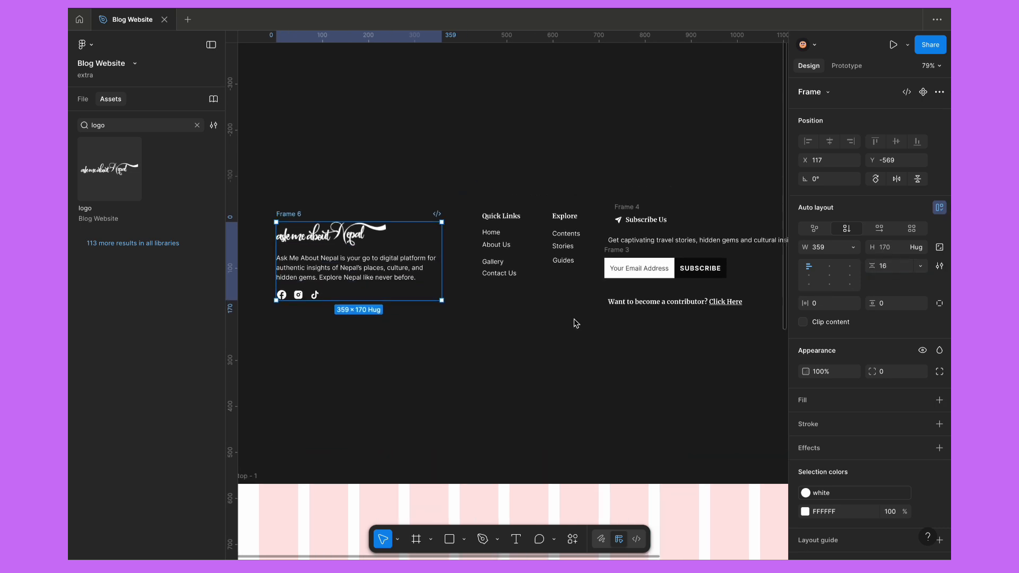
{"action": "left_click", "coordinate": [446, 232]}
{"action": "scroll", "coordinate": [446, 232], "scroll_direction": "up", "scroll_amount": 5}
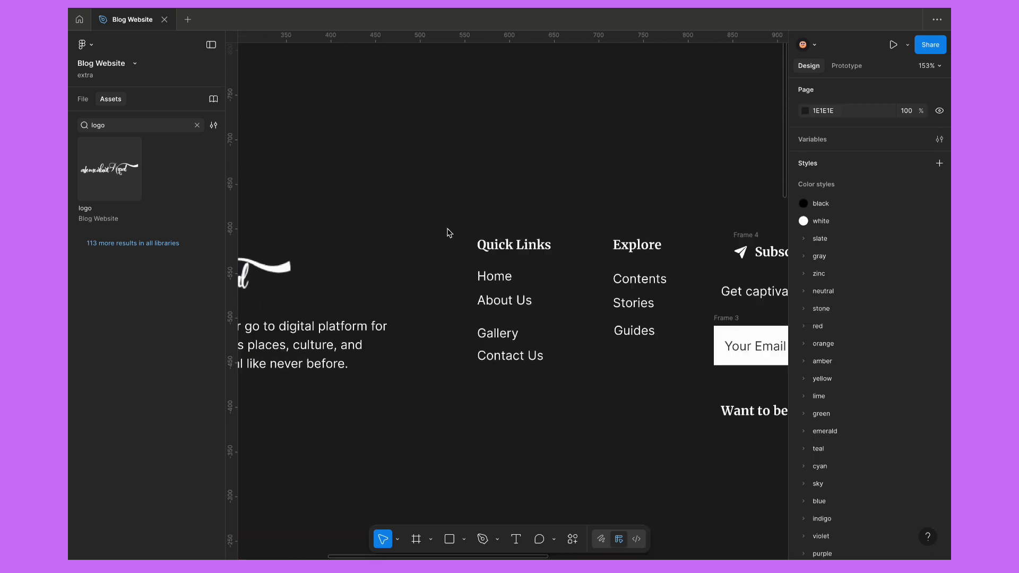
{"action": "left_click_drag", "start_coordinate": [449, 264], "coordinate": [552, 406]}
{"action": "right_click", "coordinate": [509, 333]}
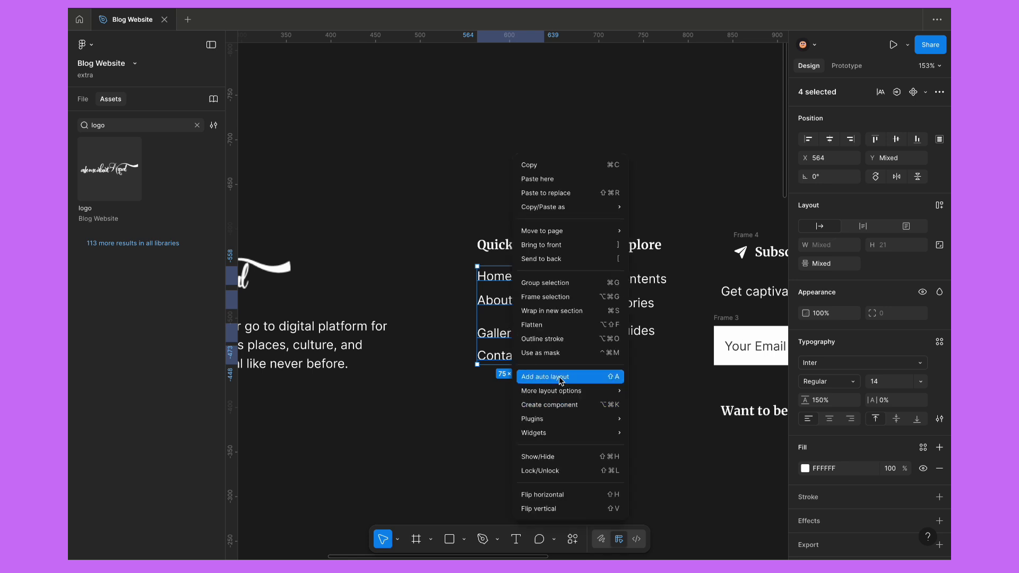
{"action": "left_click", "coordinate": [536, 378]}
{"action": "left_click", "coordinate": [522, 252], "text": "shift"}
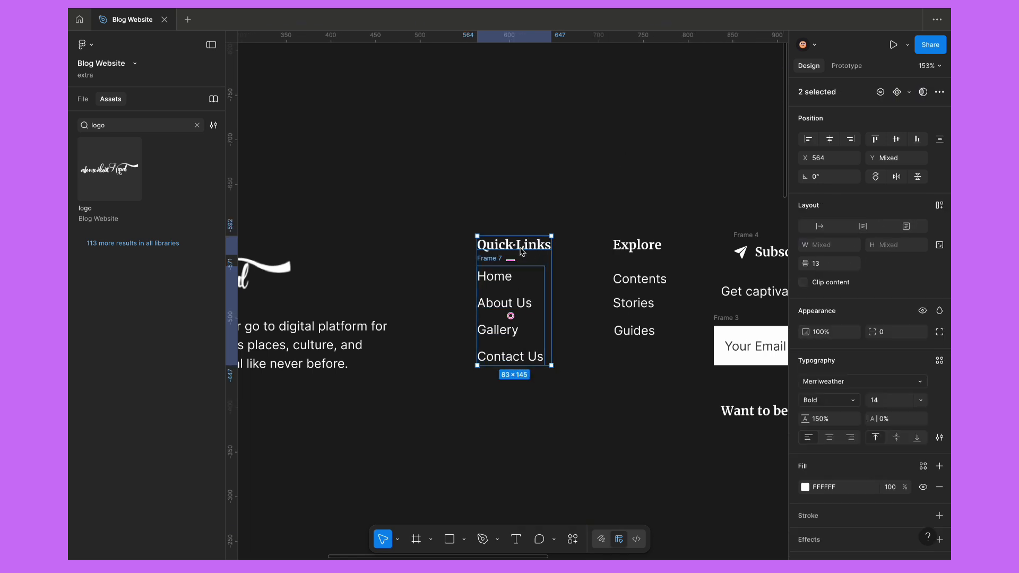
{"action": "right_click", "coordinate": [522, 252]}
{"action": "left_click", "coordinate": [536, 374]}
Set the gap between the four quick links to 12 and the gap beneath the Quick Links heading to 20.
{"action": "left_click", "coordinate": [507, 315]}
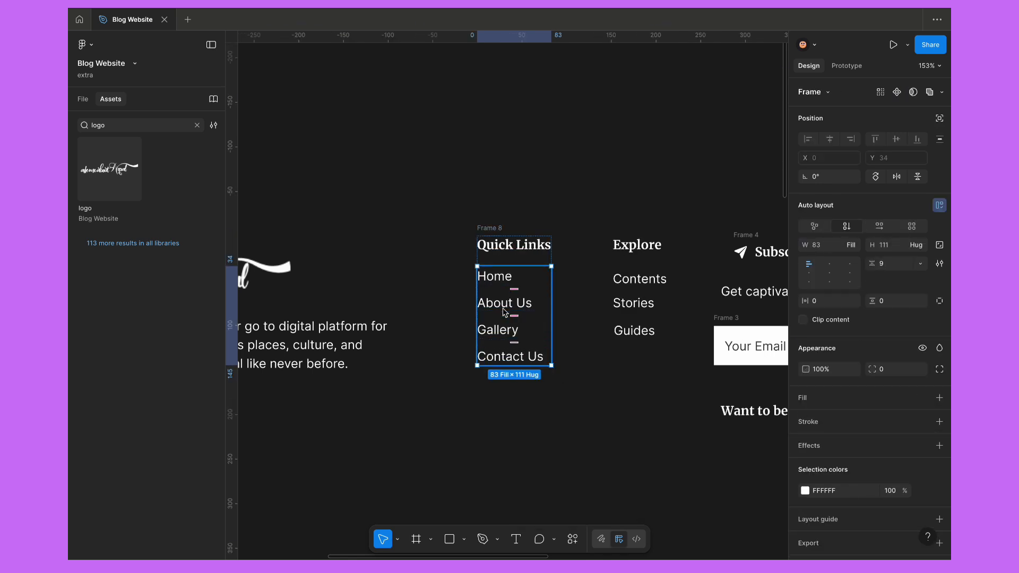
{"action": "left_click", "coordinate": [893, 268]}
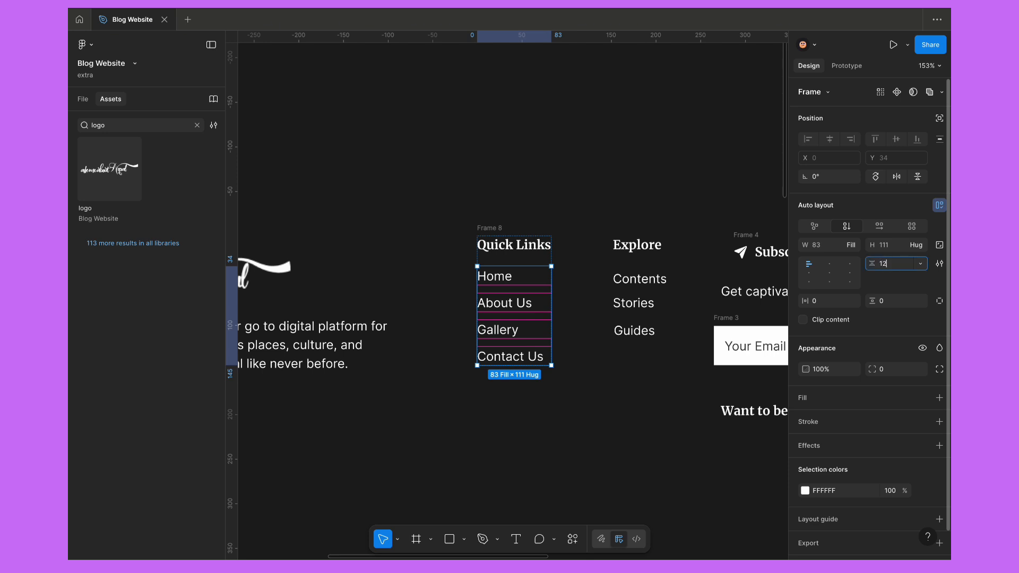
{"action": "key", "text": "Return"}
{"action": "left_click", "coordinate": [501, 228]}
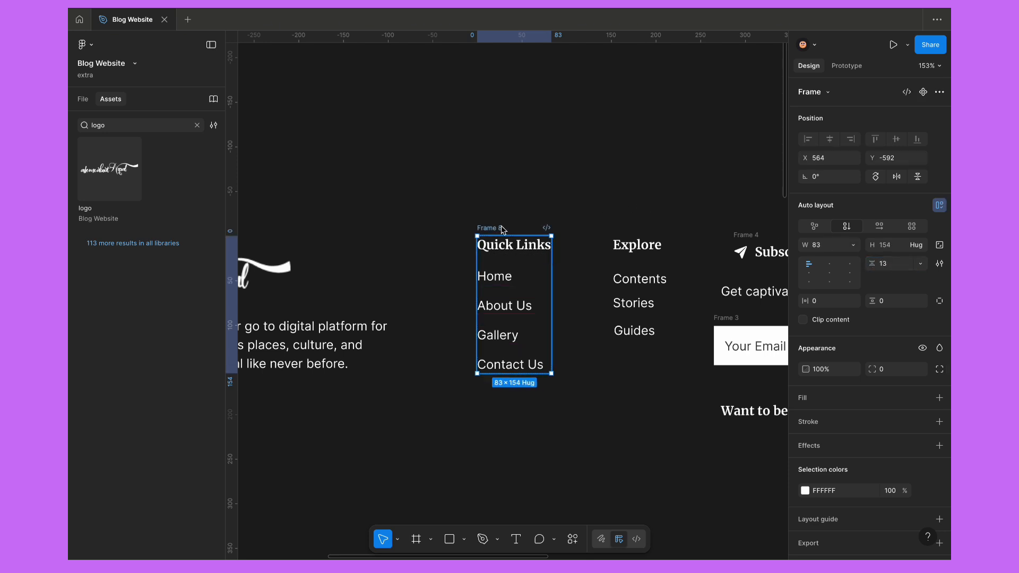
{"action": "left_click", "coordinate": [892, 263]}
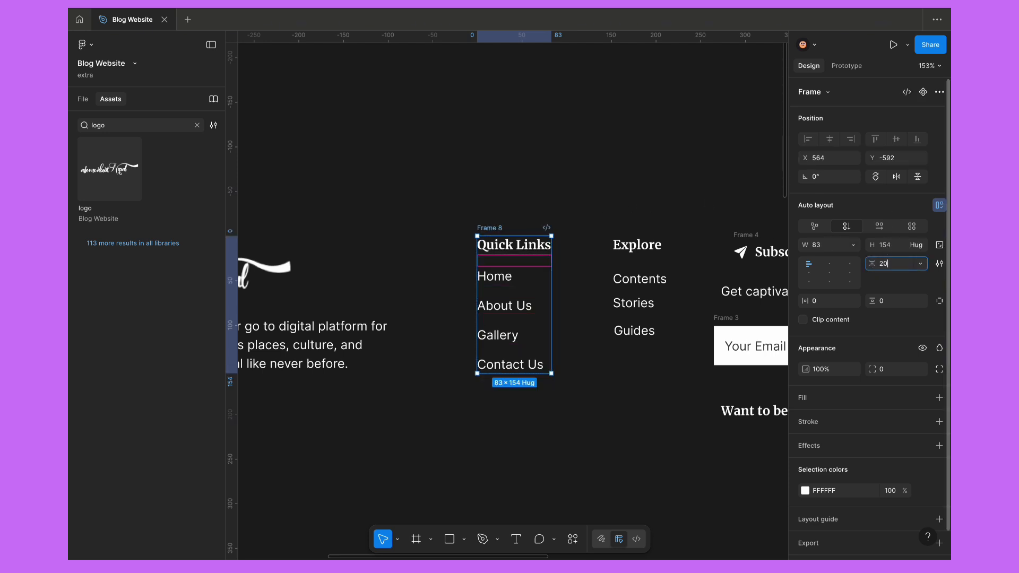
Wrap Contents, Stories and Guides in a vertical auto layout frame with a gap of 12.
{"action": "scroll", "coordinate": [636, 260], "scroll_direction": "right", "scroll_amount": 5}
{"action": "left_click_drag", "start_coordinate": [465, 289], "coordinate": [521, 375]}
{"action": "right_click", "coordinate": [514, 330]}
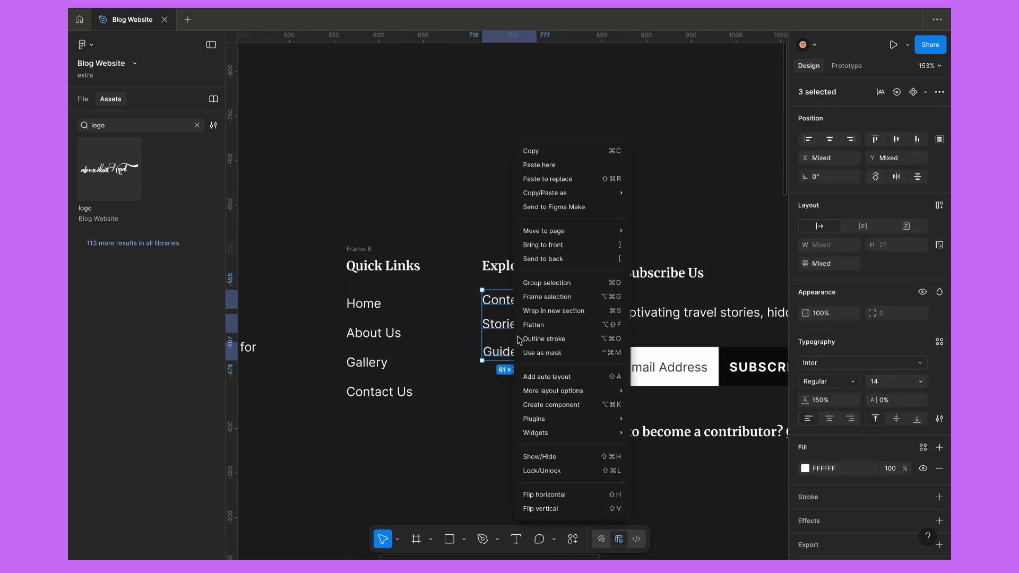
{"action": "left_click", "coordinate": [551, 380]}
{"action": "type", "text": "16"}
{"action": "key", "text": "Return"}
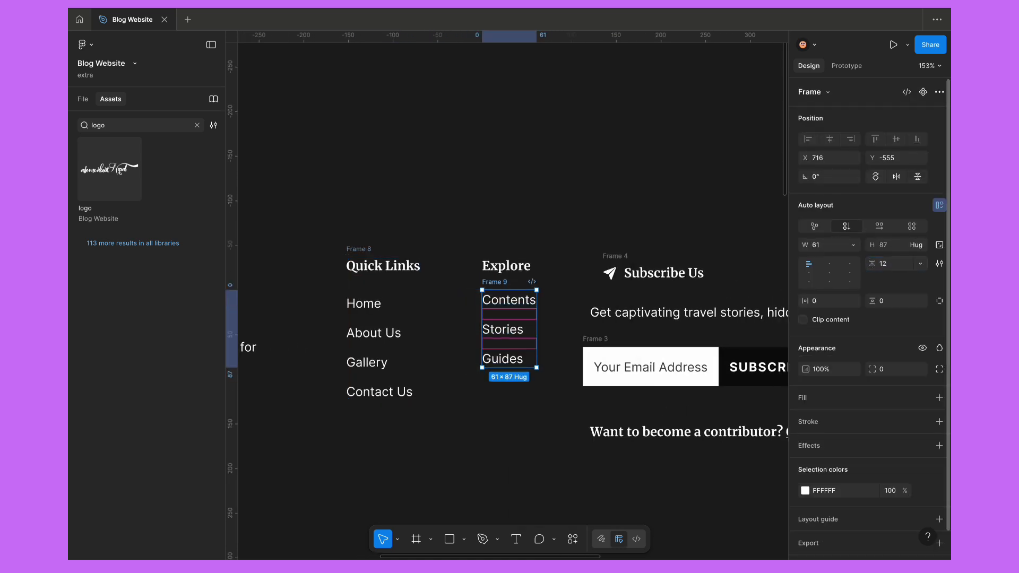
Wrap the Explore heading and its links frame in a vertical auto layout frame with a gap of 20.
{"action": "left_click", "coordinate": [504, 268], "text": "shift"}
{"action": "right_click", "coordinate": [505, 272]}
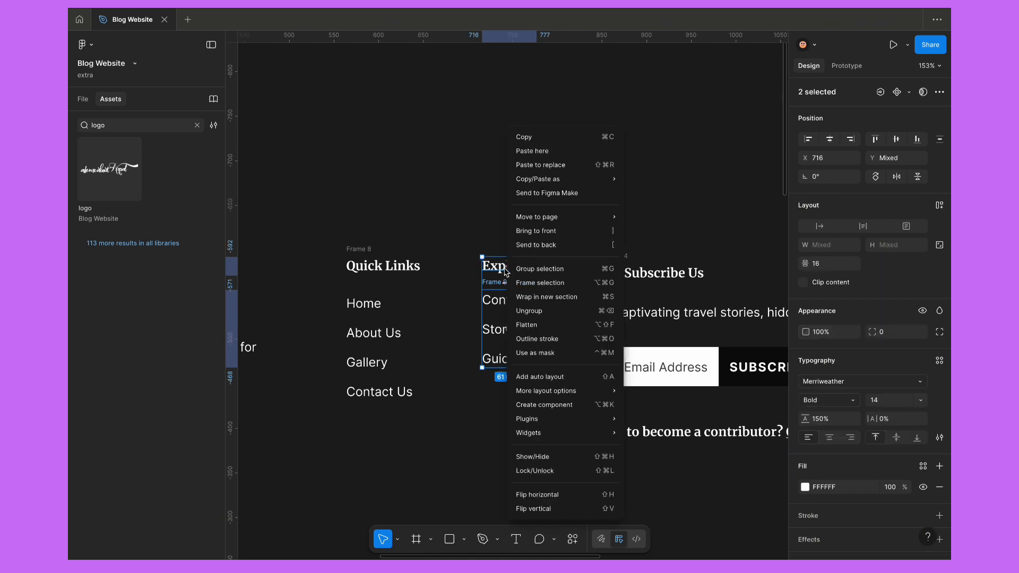
{"action": "left_click", "coordinate": [536, 377]}
{"action": "left_click", "coordinate": [893, 265]}
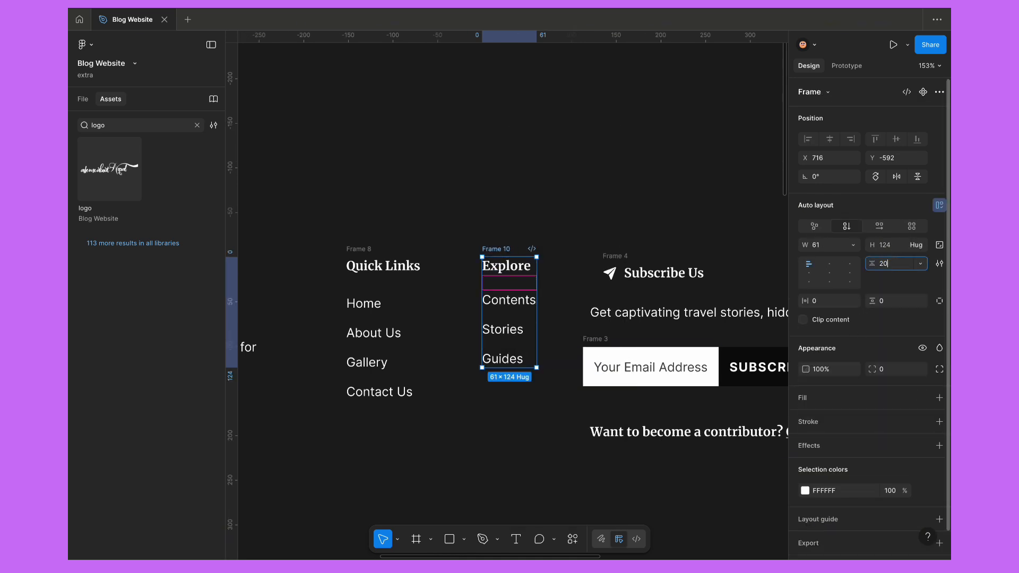
{"action": "key", "text": "Return"}
Wrap the Subscribe Us heading, newsletter sentence and email form in a vertical auto layout frame with a gap of 16.
{"action": "scroll", "coordinate": [504, 319], "scroll_direction": "right", "scroll_amount": 5}
{"action": "left_click", "coordinate": [505, 272]}
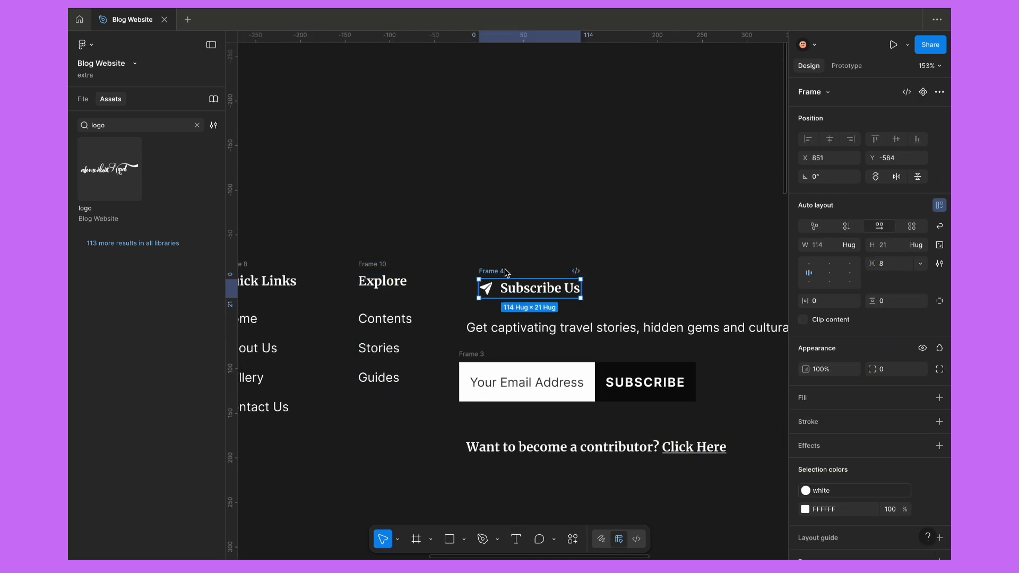
{"action": "scroll", "coordinate": [498, 273], "scroll_direction": "down", "scroll_amount": 2}
{"action": "scroll", "coordinate": [499, 272], "scroll_direction": "right", "scroll_amount": 2}
{"action": "left_click", "coordinate": [416, 301]}
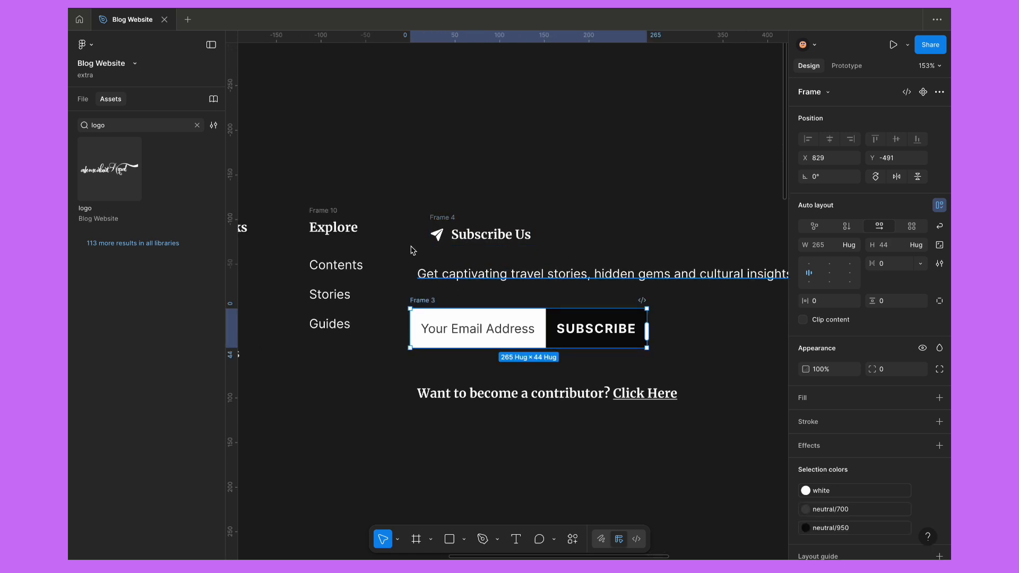
{"action": "left_click", "coordinate": [401, 216]}
{"action": "scroll", "coordinate": [401, 215], "scroll_direction": "down", "scroll_amount": 3}
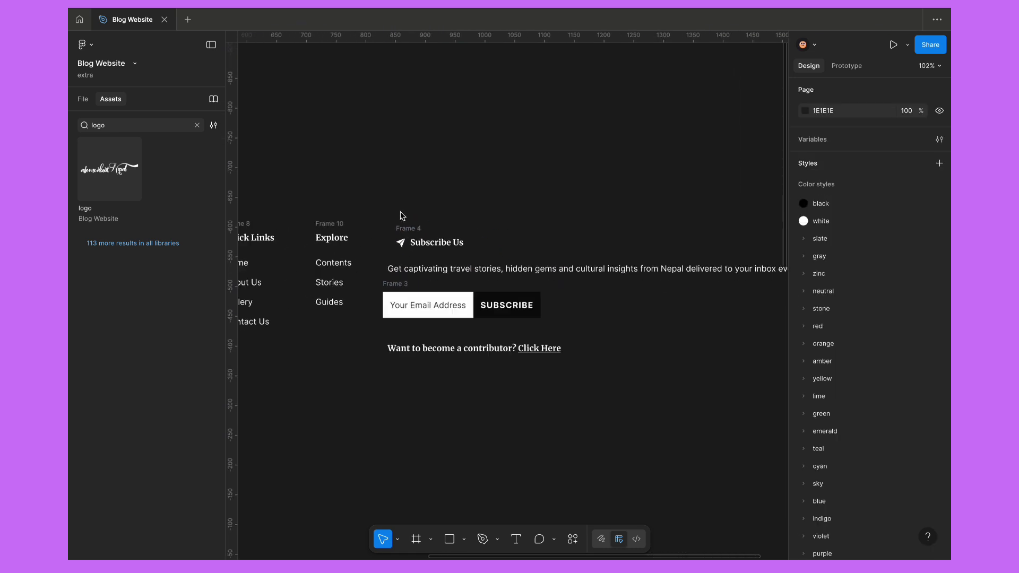
{"action": "left_click_drag", "start_coordinate": [401, 216], "coordinate": [620, 335]}
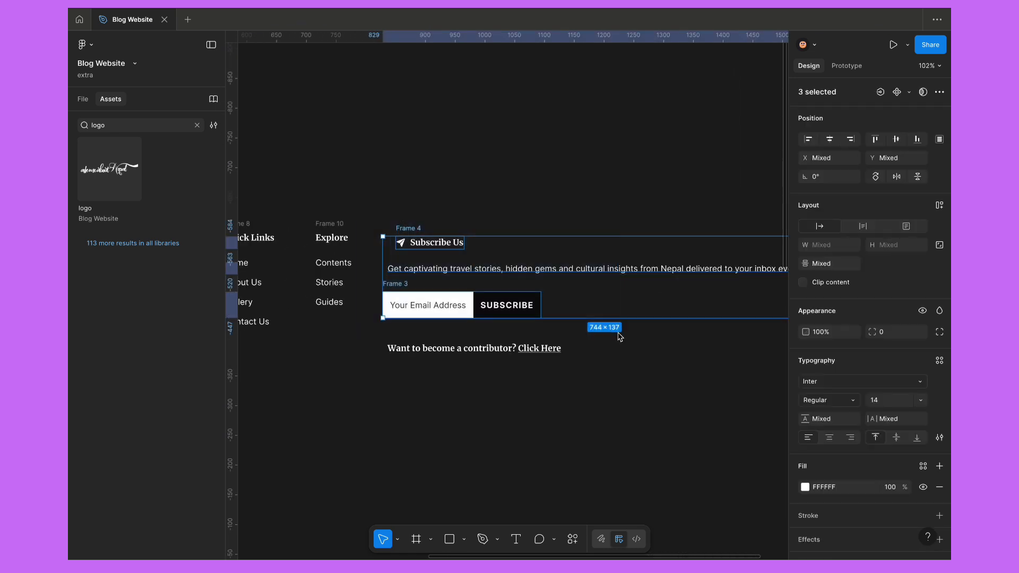
{"action": "right_click", "coordinate": [512, 266]}
{"action": "left_click", "coordinate": [546, 378]}
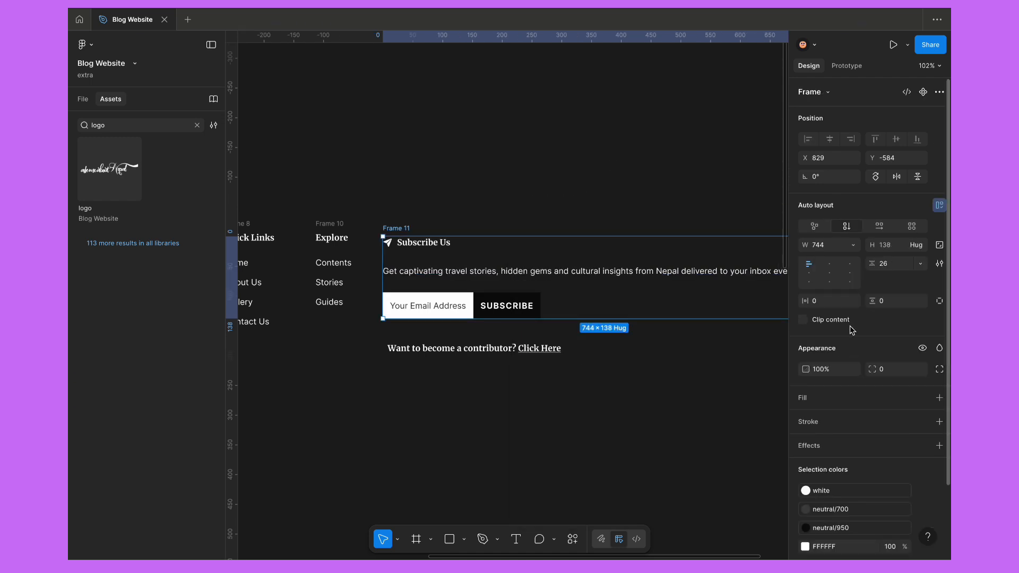
{"action": "type", "text": "16"}
{"action": "key", "text": "Return"}
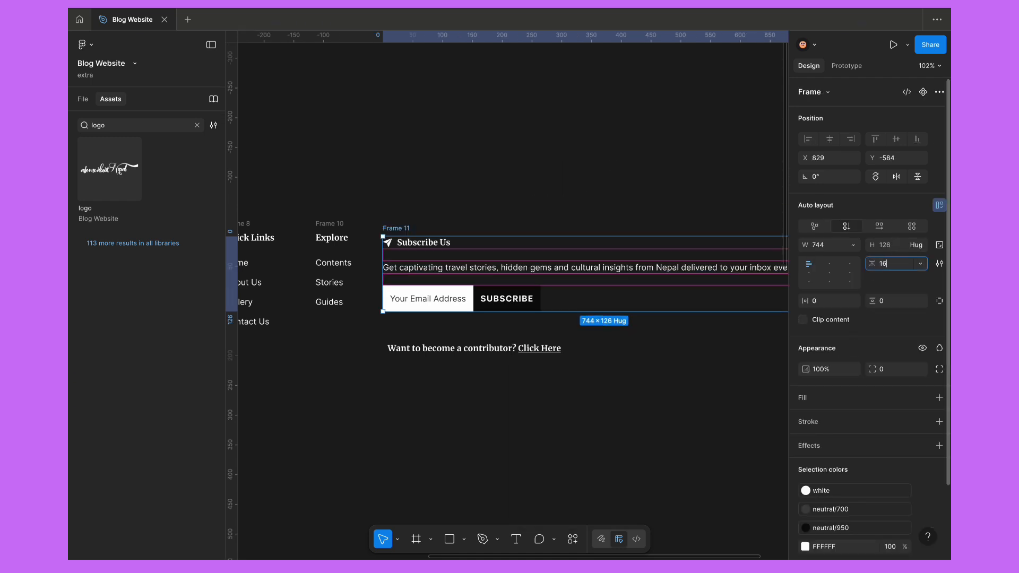
Wrap the subscription frame and the contributor line below it in a vertical auto layout frame with a gap of 24.
{"action": "left_click", "coordinate": [413, 349]}
{"action": "left_click", "coordinate": [604, 271], "text": "shift"}
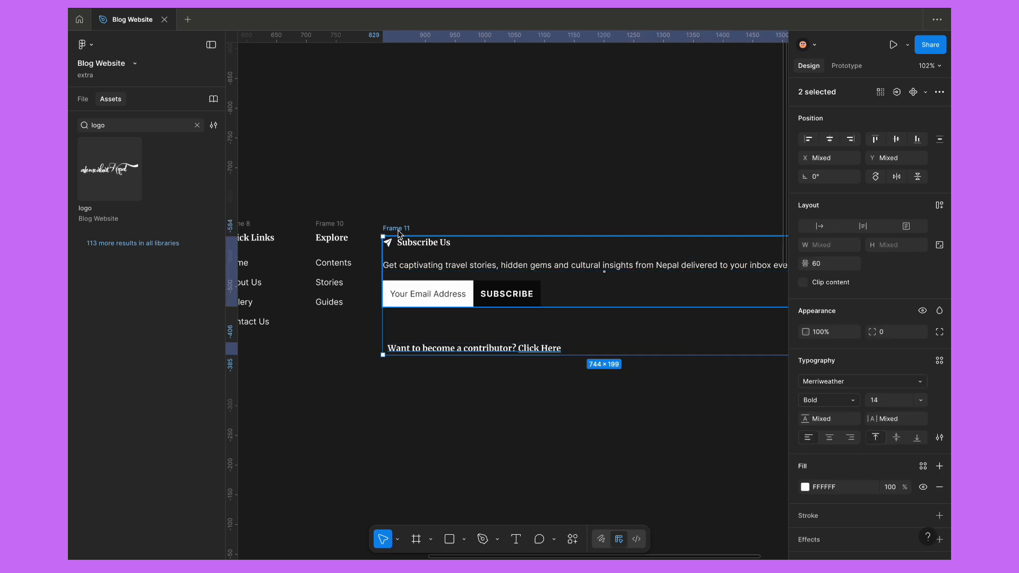
{"action": "right_click", "coordinate": [428, 279]}
{"action": "left_click", "coordinate": [454, 382]}
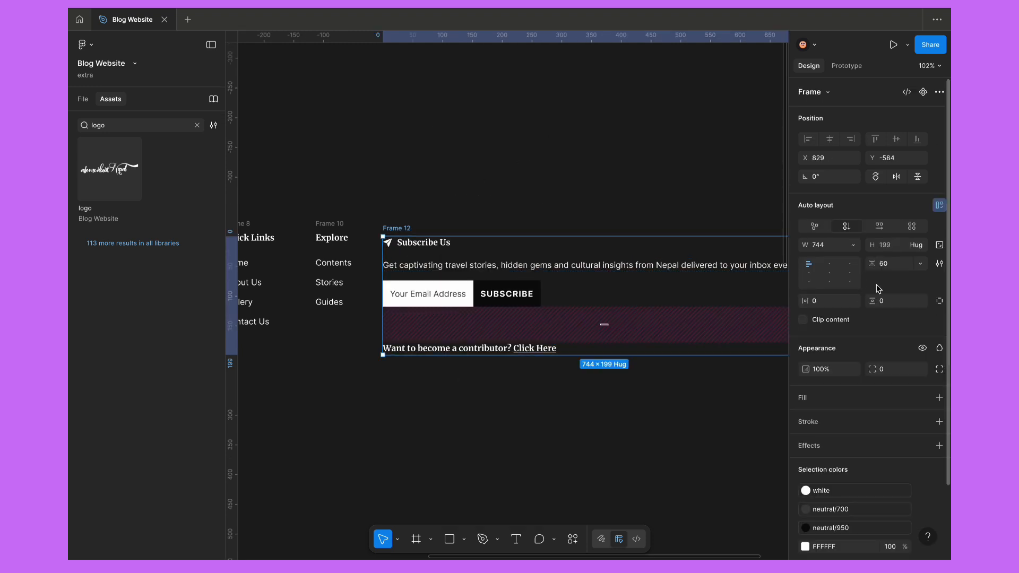
{"action": "left_click", "coordinate": [895, 270]}
{"action": "type", "text": "24"}
{"action": "key", "text": "Return"}
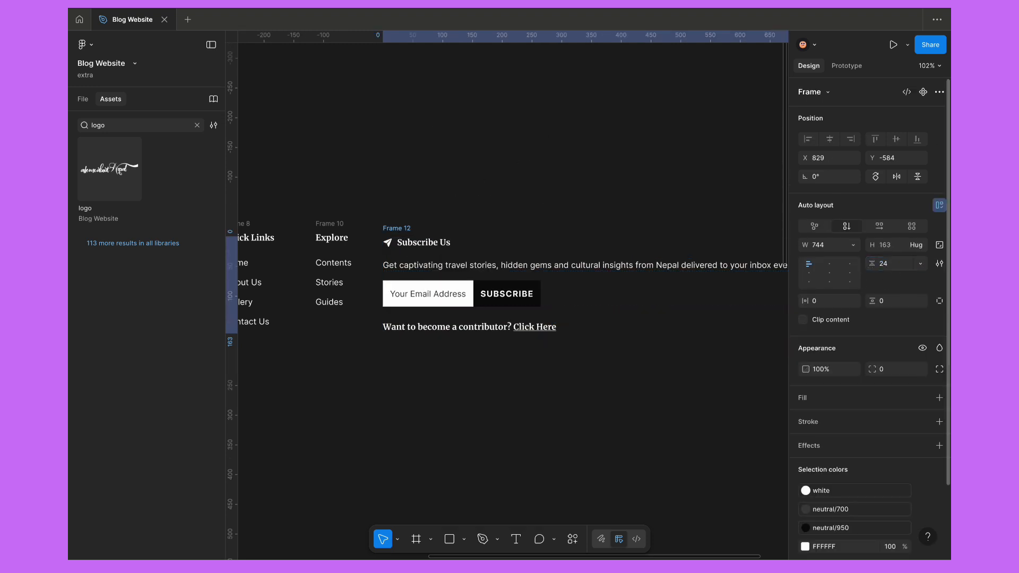
Wrap the logo block, both link columns and the subscription block in a horizontal auto layout frame with a gap of 24.
{"action": "scroll", "coordinate": [556, 199], "scroll_direction": "down", "scroll_amount": 5}
{"action": "scroll", "coordinate": [554, 195], "scroll_direction": "up", "scroll_amount": 2}
{"action": "scroll", "coordinate": [554, 195], "scroll_direction": "left", "scroll_amount": 2}
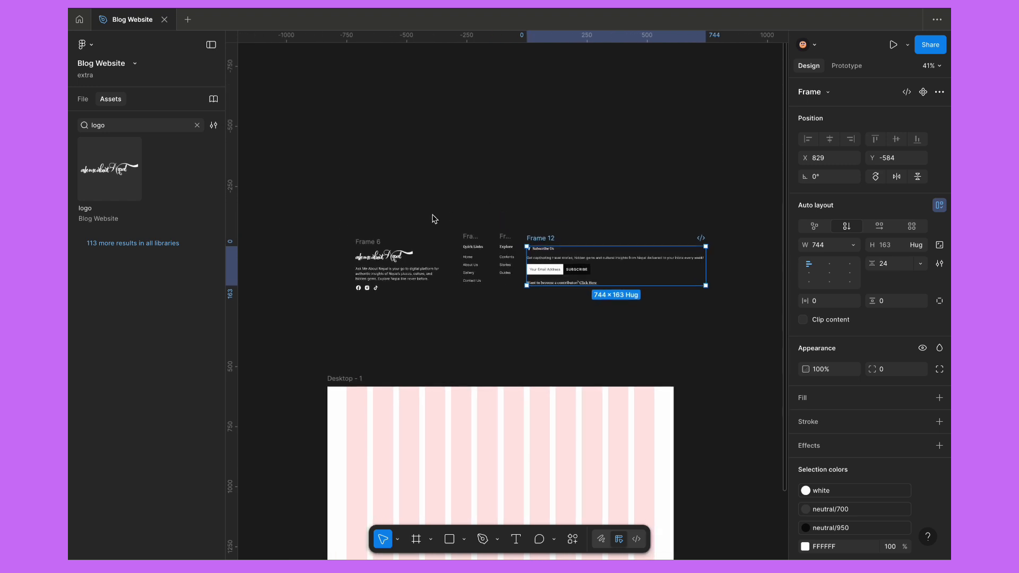
{"action": "left_click", "coordinate": [428, 215]}
{"action": "left_click_drag", "start_coordinate": [332, 211], "coordinate": [688, 328]}
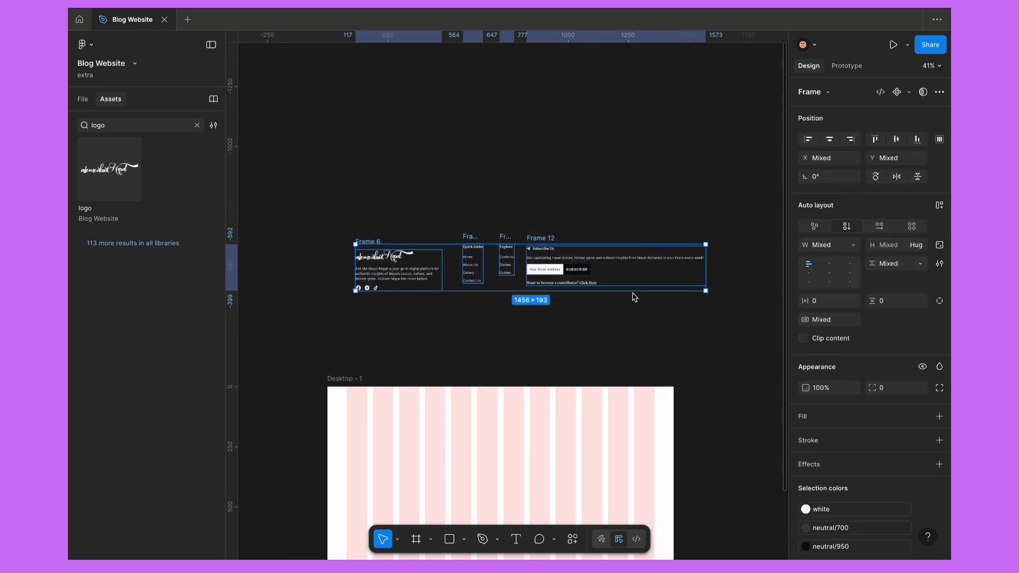
{"action": "right_click", "coordinate": [569, 262]}
{"action": "left_click", "coordinate": [604, 375]}
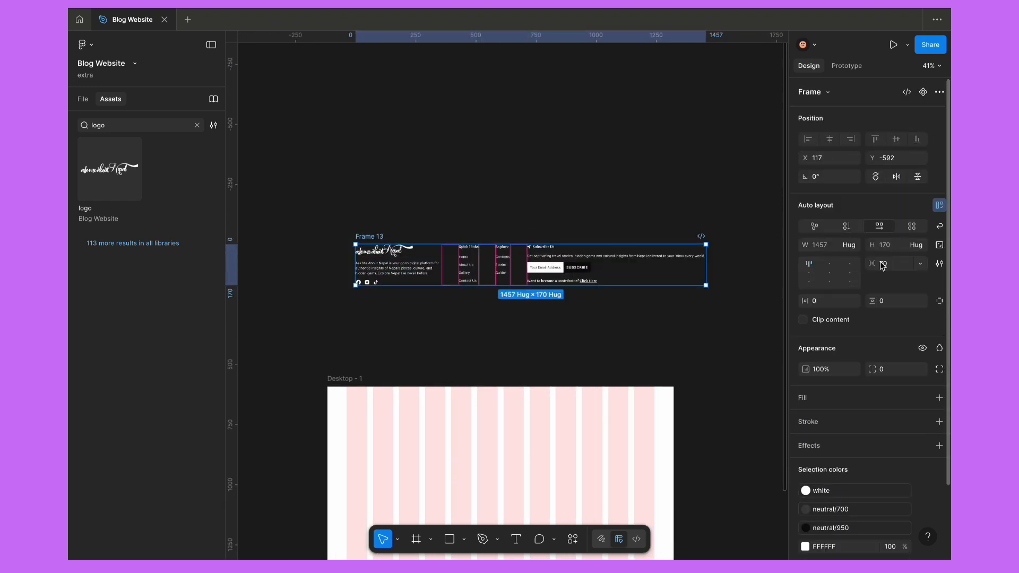
{"action": "type", "text": "24"}
{"action": "key", "text": "Return"}
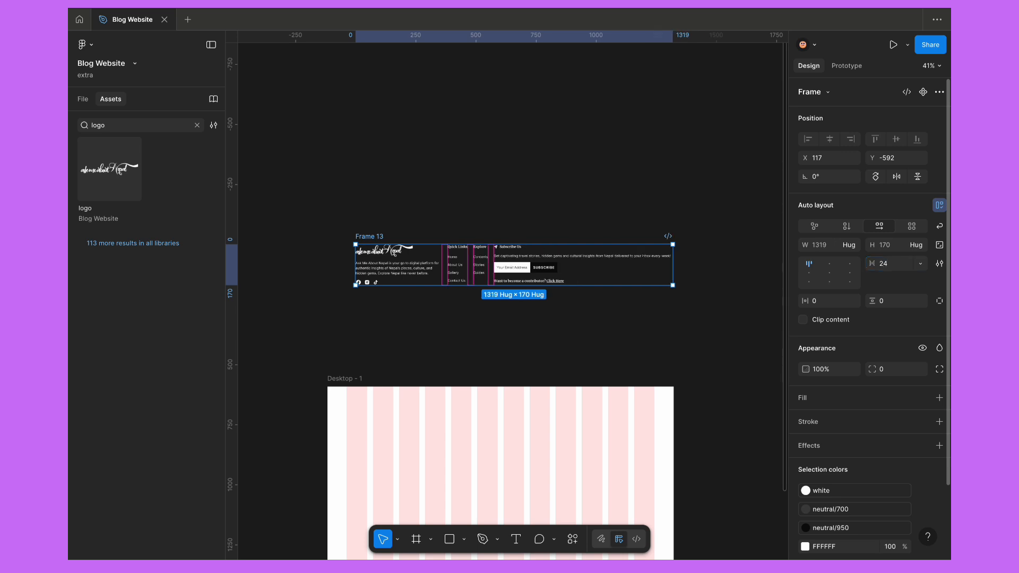
Fill the footer frame with the library color neutral/800.
{"action": "left_click", "coordinate": [923, 398]}
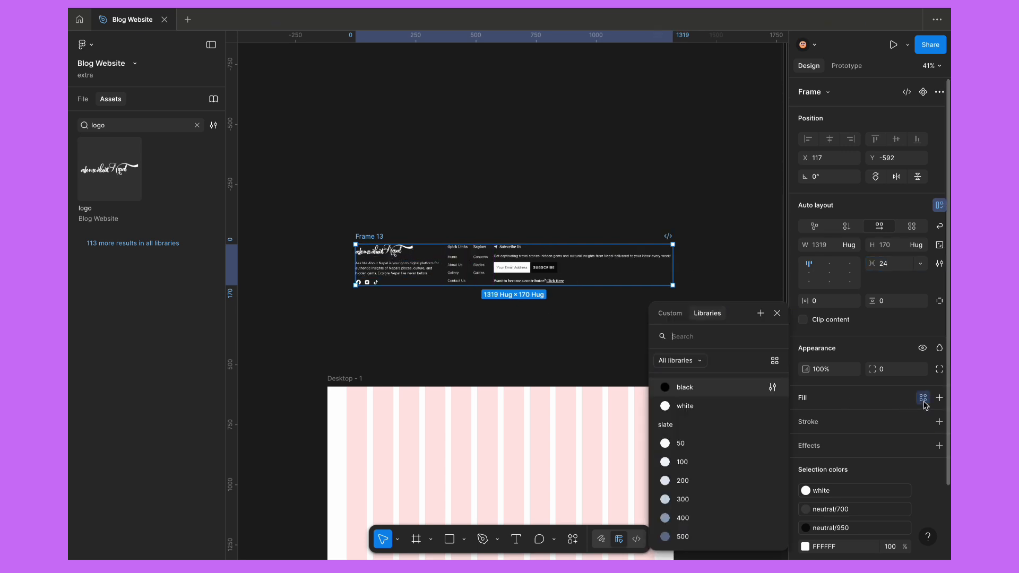
{"action": "type", "text": "neu"}
{"action": "scroll", "coordinate": [712, 501], "scroll_direction": "down", "scroll_amount": 2}
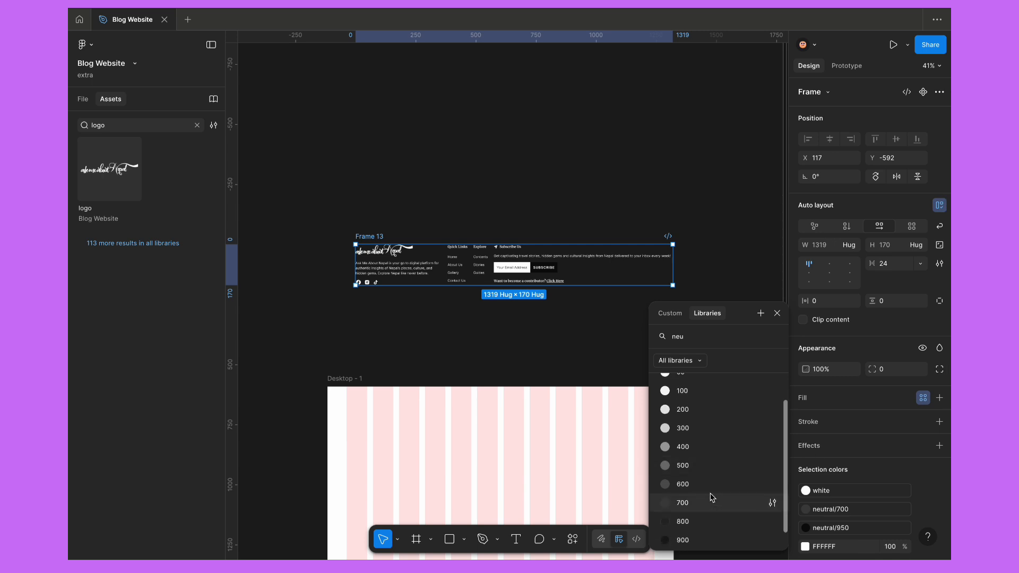
{"action": "left_click", "coordinate": [711, 484]}
{"action": "left_click", "coordinate": [830, 419]}
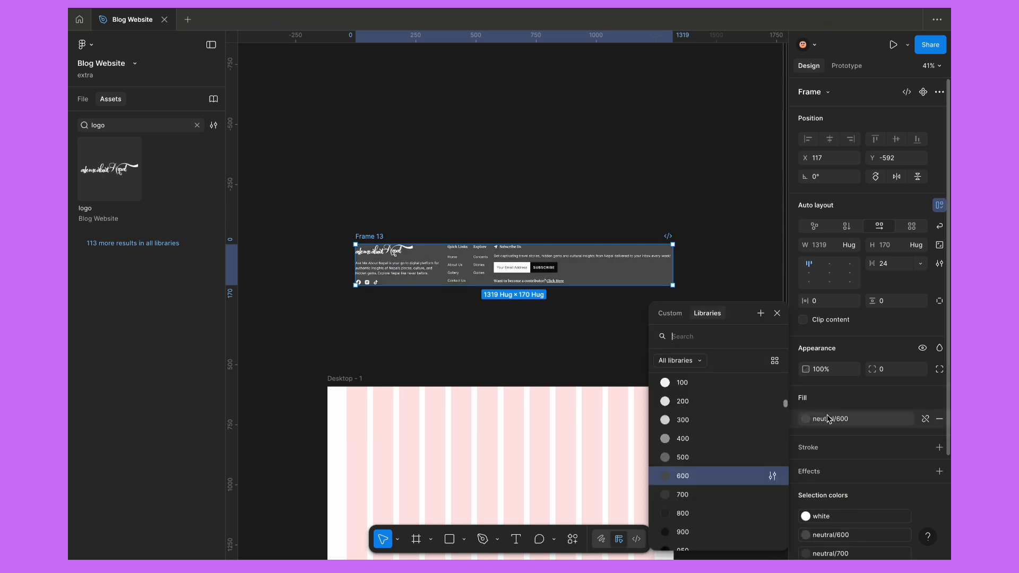
{"action": "left_click", "coordinate": [711, 488]}
Place the footer frame inside Desktop - 1 at X 0, Y 112 and widen it to 1440.
{"action": "scroll", "coordinate": [530, 371], "scroll_direction": "down", "scroll_amount": 3}
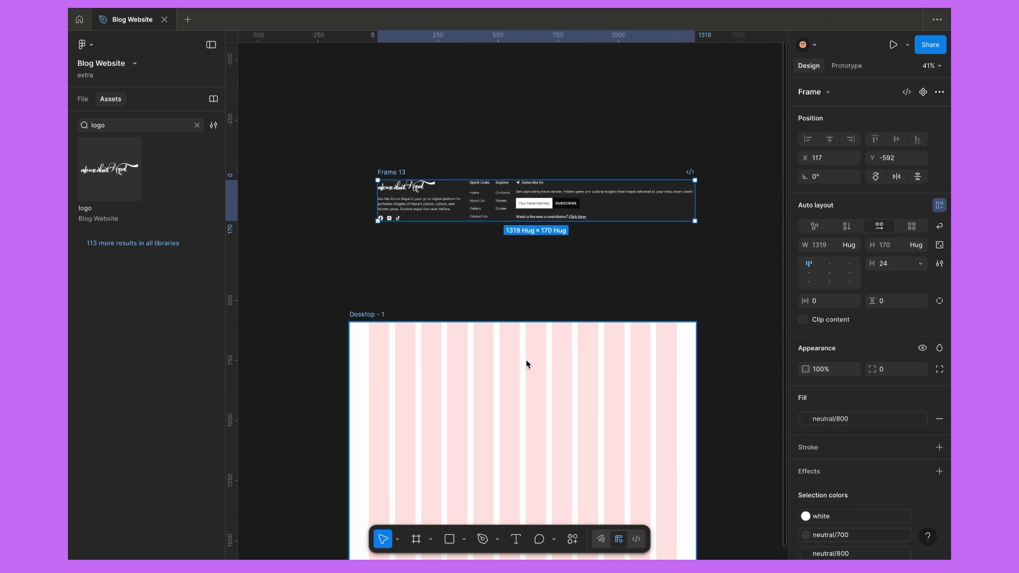
{"action": "left_click", "coordinate": [448, 266]}
{"action": "left_click_drag", "start_coordinate": [405, 179], "coordinate": [371, 339]}
{"action": "scroll", "coordinate": [650, 245], "scroll_direction": "down", "scroll_amount": 3}
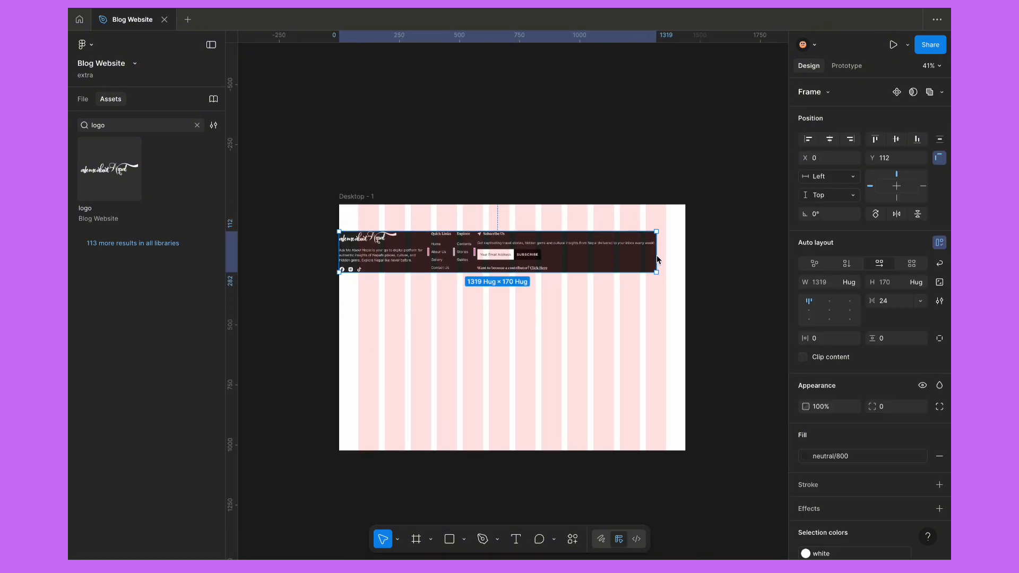
{"action": "left_click_drag", "start_coordinate": [657, 261], "coordinate": [684, 260]}
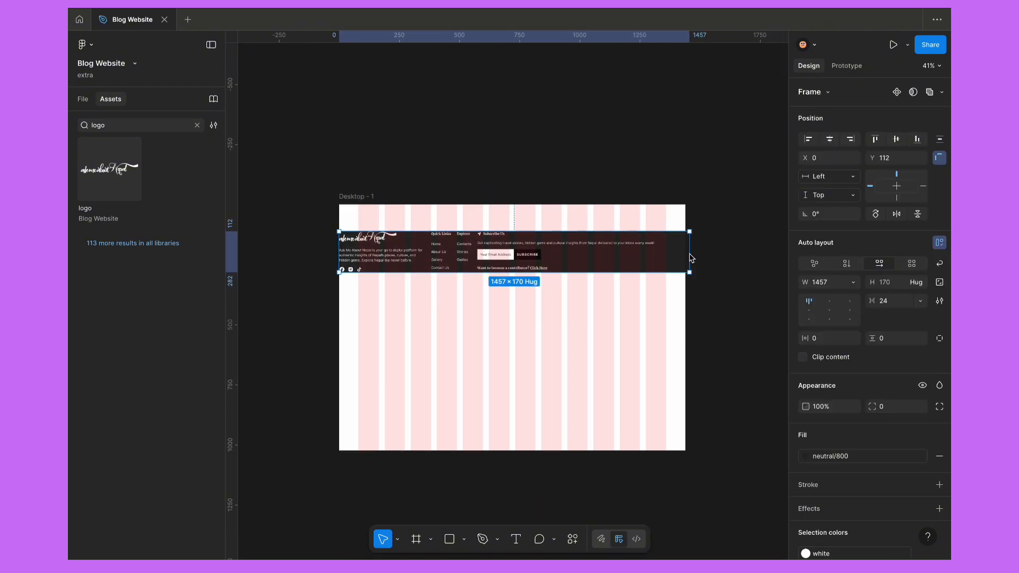
Set the footer frame's horizontal padding to 80.
{"action": "scroll", "coordinate": [416, 260], "scroll_direction": "up", "scroll_amount": 5}
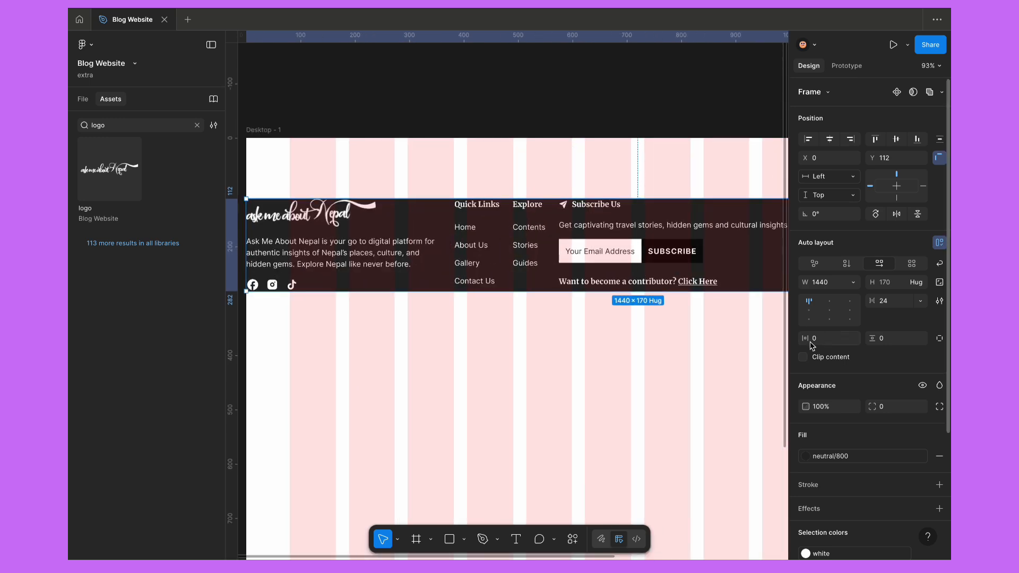
{"action": "type", "text": "80"}
{"action": "key", "text": "Return"}
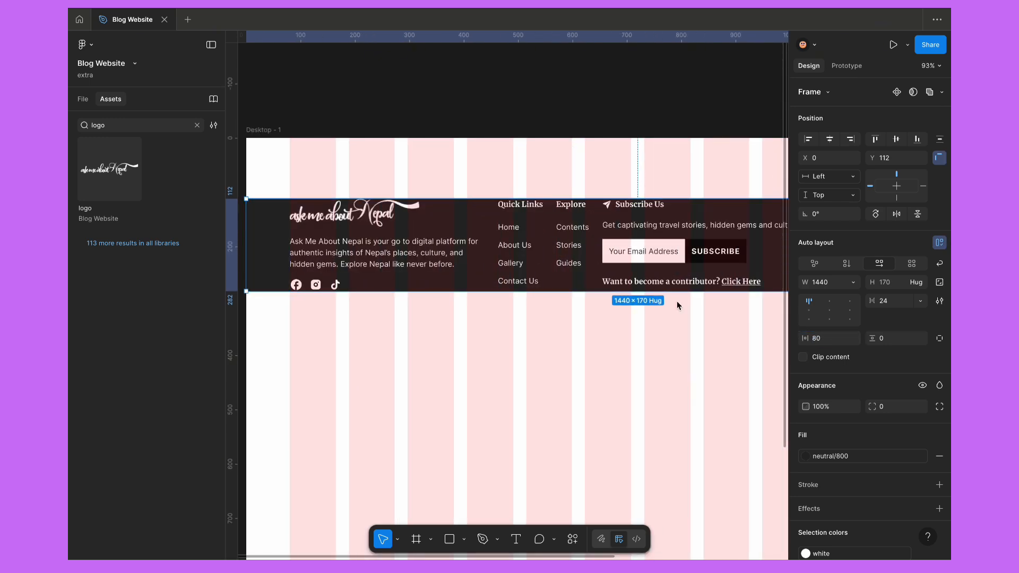
Set the widths of the logo block, both link columns and the subscription block to Fill.
{"action": "double_click", "coordinate": [405, 240]}
{"action": "scroll", "coordinate": [405, 240], "scroll_direction": "down", "scroll_amount": 2}
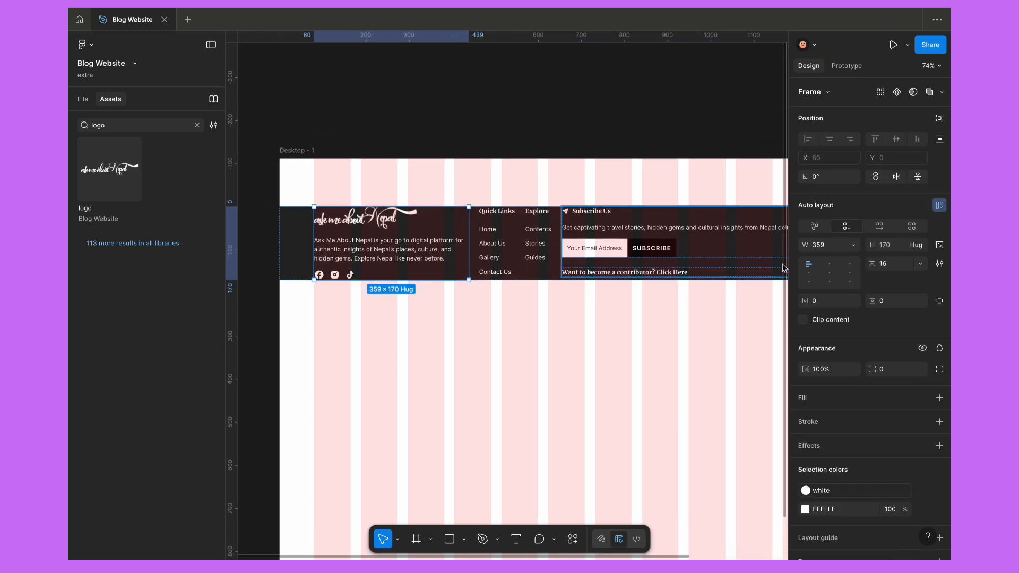
{"action": "left_click", "coordinate": [853, 245]}
{"action": "left_click", "coordinate": [831, 271]}
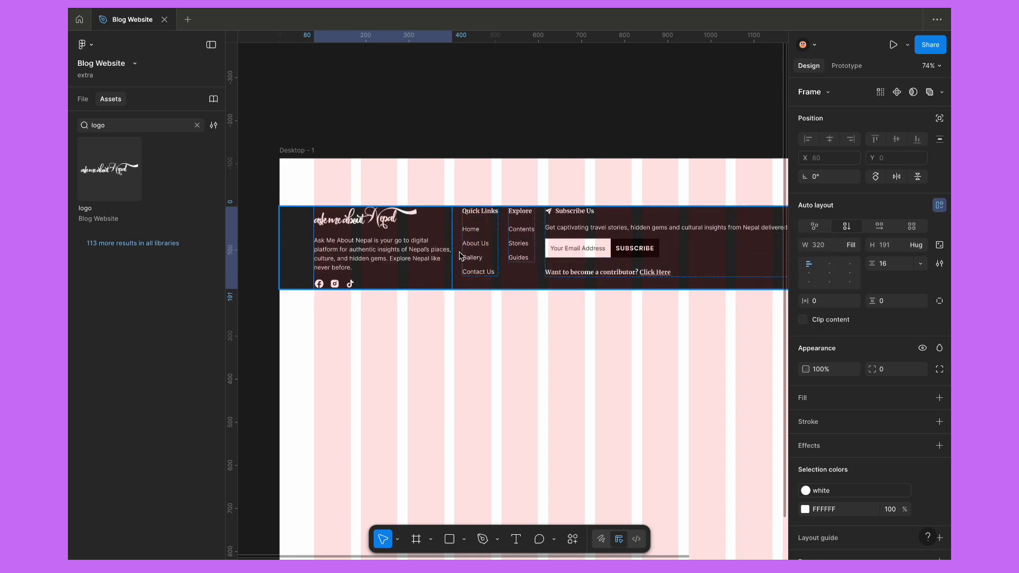
{"action": "left_click", "coordinate": [458, 253]}
{"action": "left_click", "coordinate": [480, 255]}
{"action": "left_click", "coordinate": [521, 249], "text": "shift"}
{"action": "left_click", "coordinate": [604, 243], "text": "shift"}
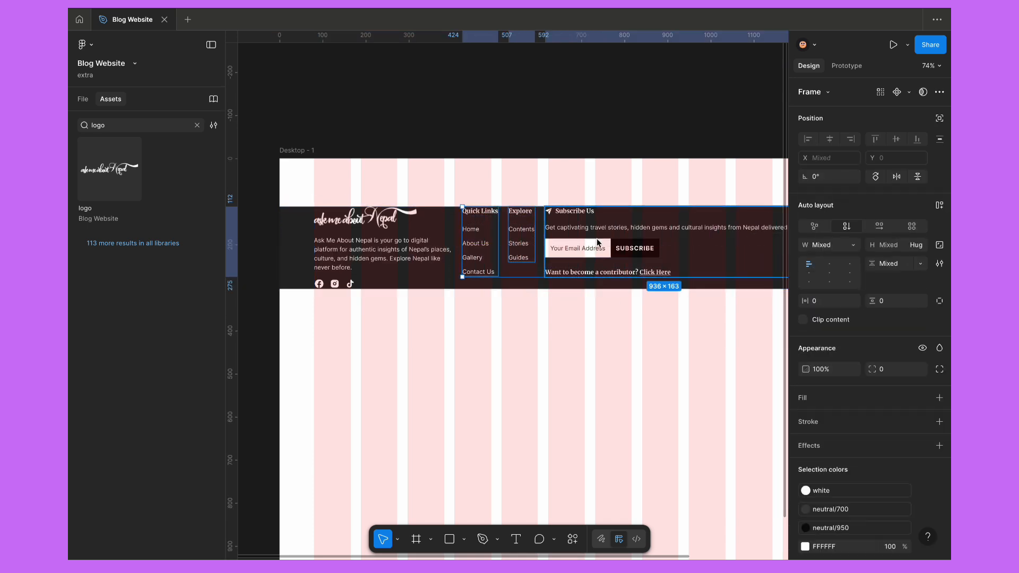
{"action": "left_click", "coordinate": [853, 245]}
{"action": "left_click", "coordinate": [831, 271]}
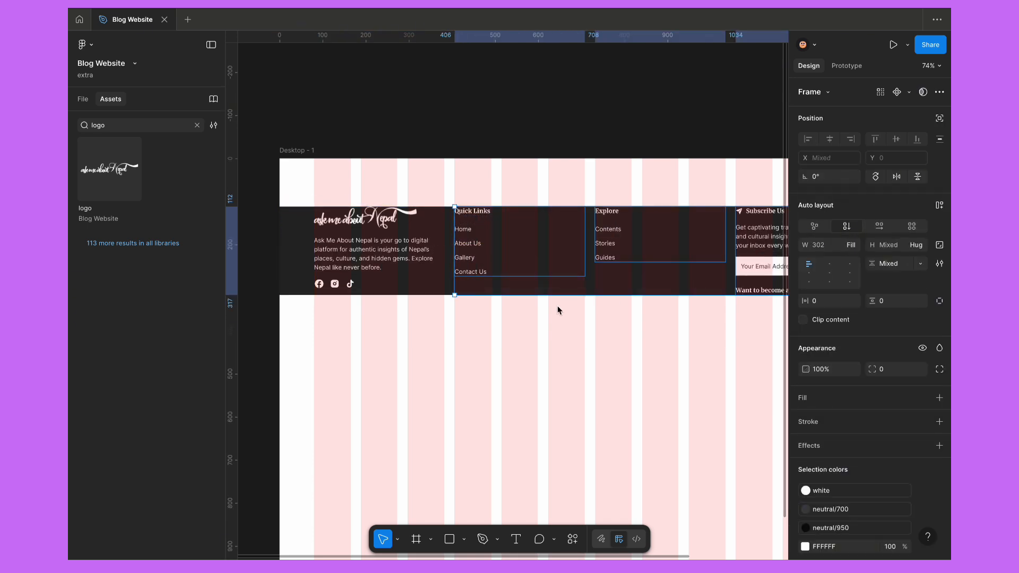
Set the footer frame's vertical padding to 80.
{"action": "scroll", "coordinate": [557, 306], "scroll_direction": "down", "scroll_amount": 3}
{"action": "left_click", "coordinate": [580, 337]}
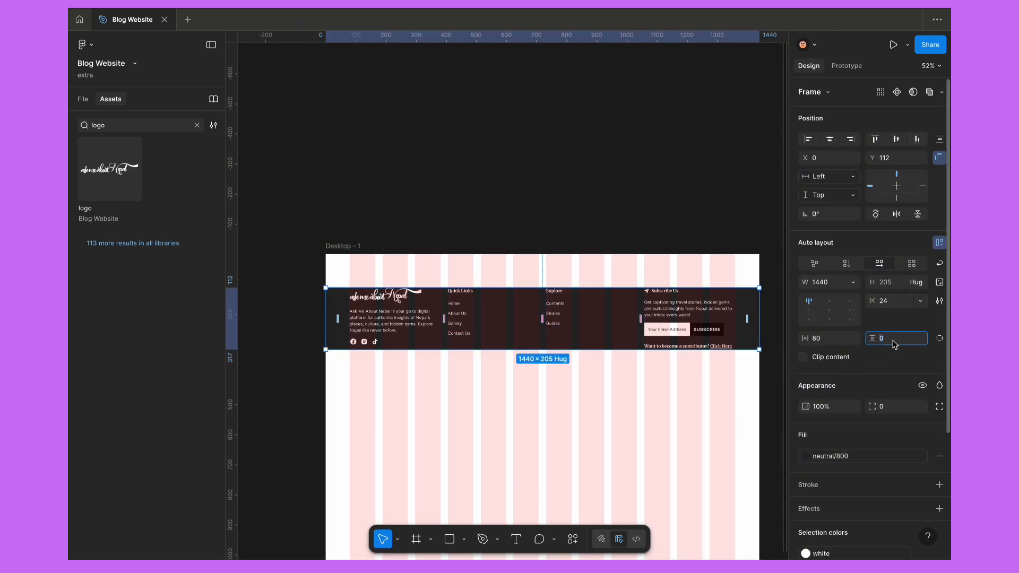
{"action": "key", "text": "Return"}
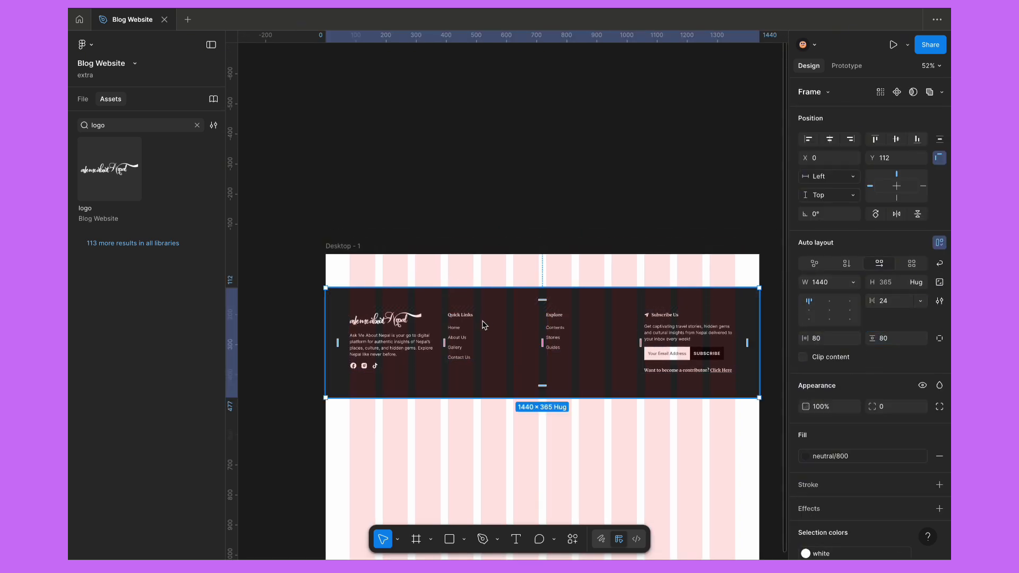
Widen the logo block to 416 so it spans four columns of the layout guide.
{"action": "scroll", "coordinate": [530, 286], "scroll_direction": "down", "scroll_amount": 2}
{"action": "scroll", "coordinate": [530, 286], "scroll_direction": "right", "scroll_amount": 1}
{"action": "double_click", "coordinate": [529, 284]}
{"action": "left_click", "coordinate": [482, 277]}
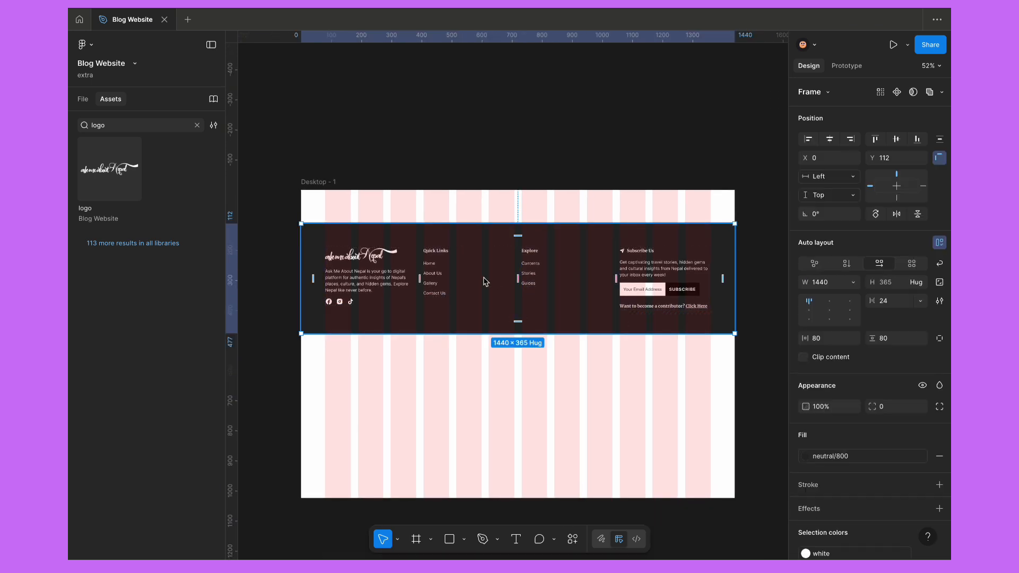
{"action": "double_click", "coordinate": [440, 276]}
{"action": "scroll", "coordinate": [439, 277], "scroll_direction": "up", "scroll_amount": 3}
{"action": "left_click", "coordinate": [335, 279]}
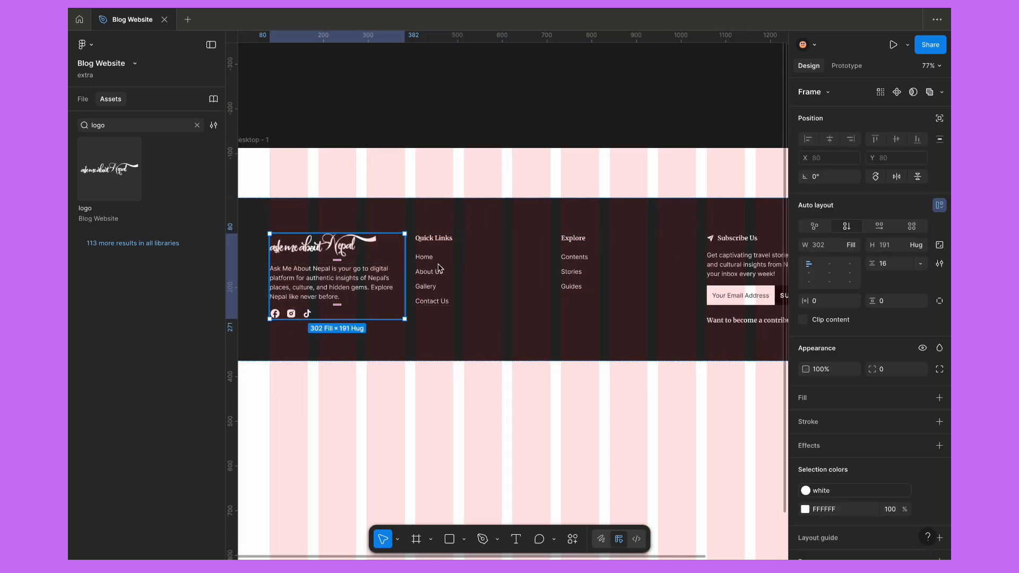
{"action": "key", "text": "ctrl+shift+4"}
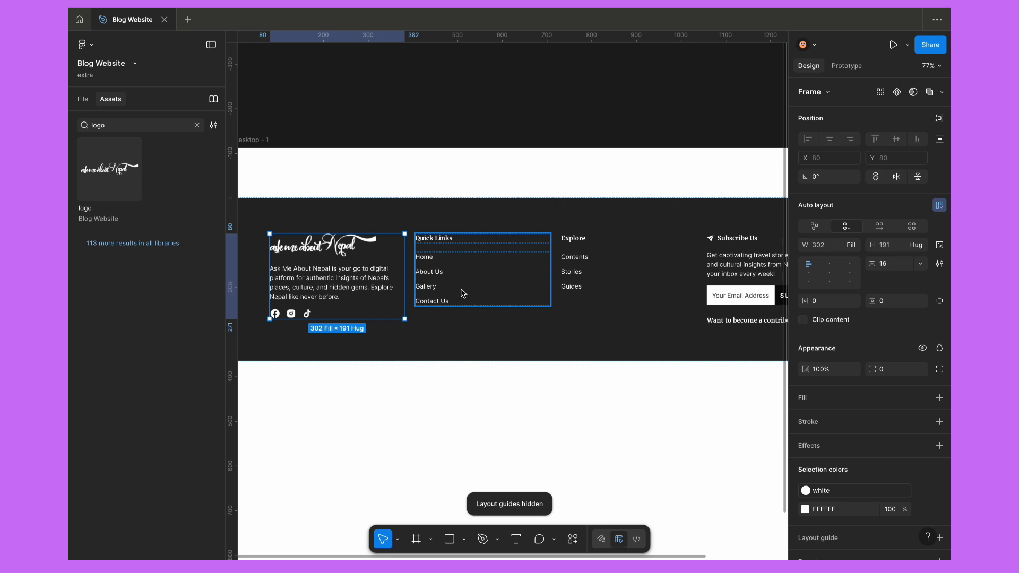
{"action": "key", "text": "ctrl+shift+4"}
{"action": "scroll", "coordinate": [405, 288], "scroll_direction": "up", "scroll_amount": 3}
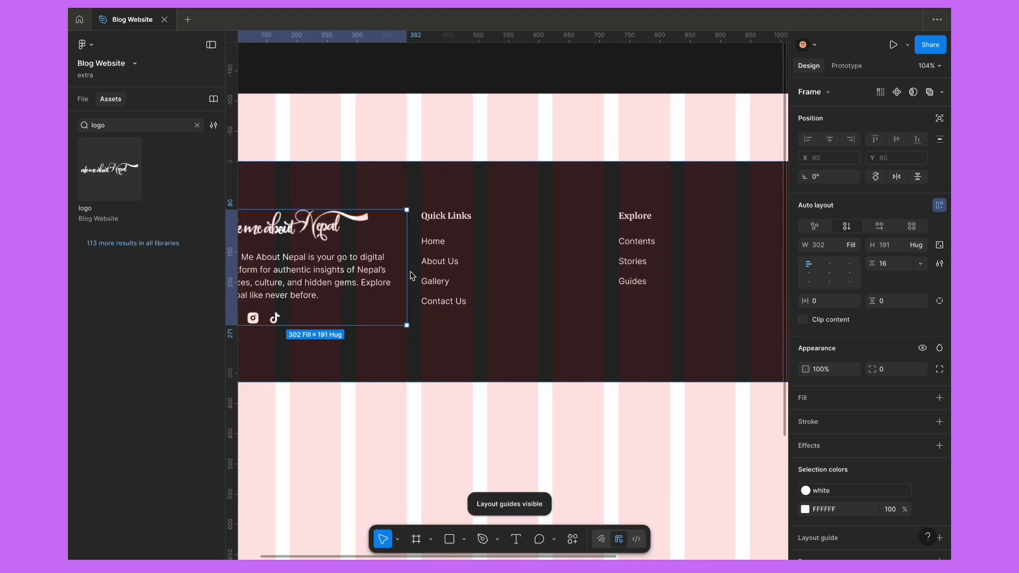
{"action": "left_click_drag", "start_coordinate": [406, 270], "coordinate": [475, 270]}
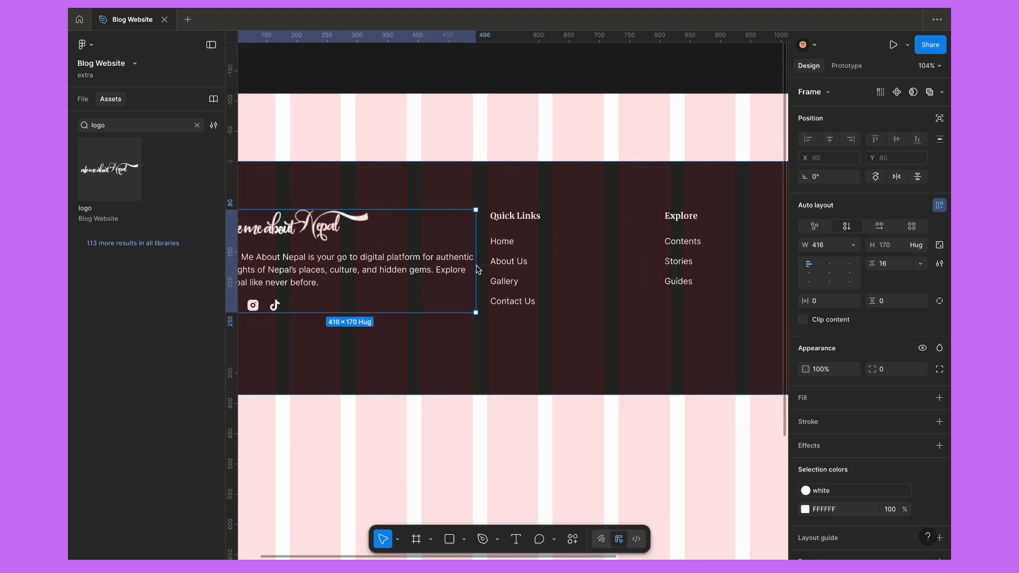
Narrow the Quick Links column to span two columns of the layout guide.
{"action": "scroll", "coordinate": [476, 270], "scroll_direction": "down", "scroll_amount": 3}
{"action": "left_click", "coordinate": [575, 288]}
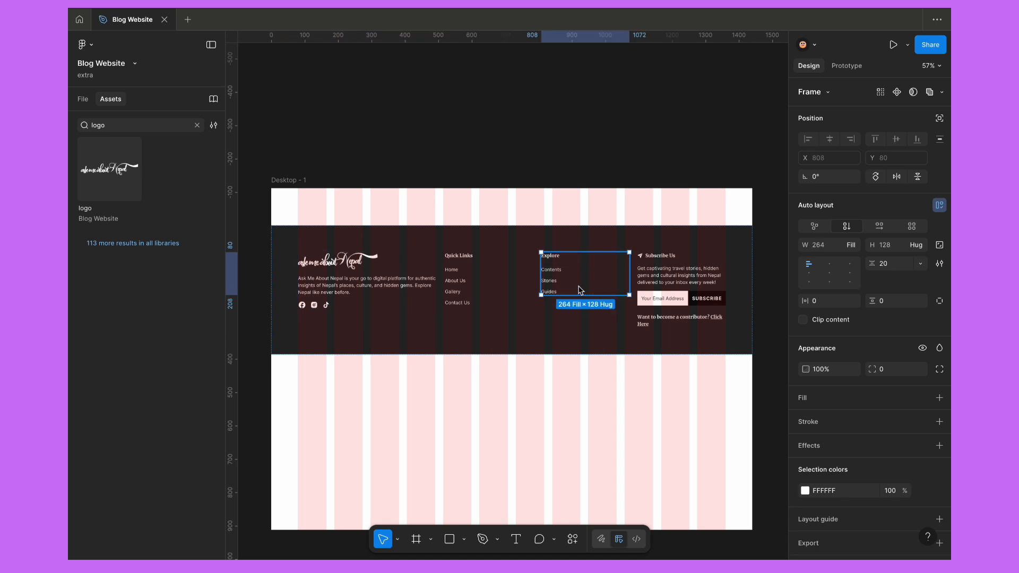
{"action": "scroll", "coordinate": [515, 272], "scroll_direction": "up", "scroll_amount": 2}
{"action": "scroll", "coordinate": [514, 271], "scroll_direction": "up", "scroll_amount": 2}
{"action": "left_click", "coordinate": [493, 284]}
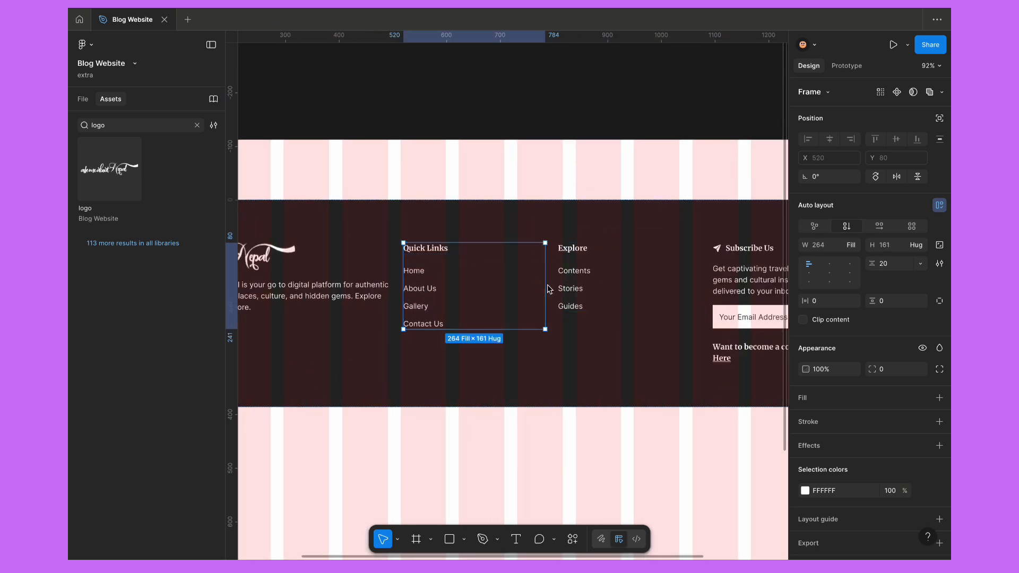
{"action": "left_click_drag", "start_coordinate": [549, 289], "coordinate": [510, 291]}
Narrow the Explore column to a width of 194 so it spans two columns of the layout guide.
{"action": "left_click", "coordinate": [528, 291]}
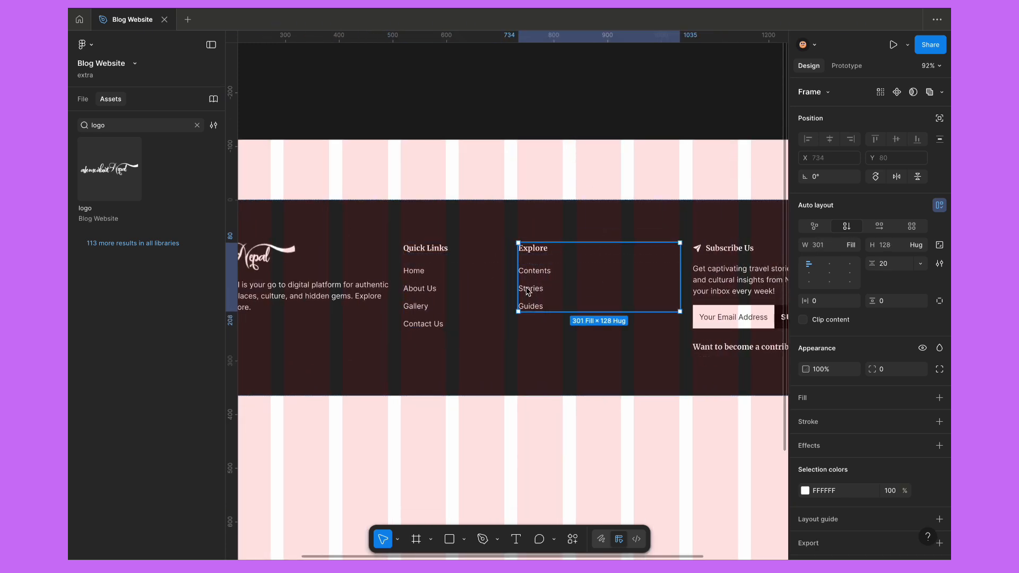
{"action": "left_click_drag", "start_coordinate": [680, 289], "coordinate": [625, 289]}
{"action": "scroll", "coordinate": [626, 289], "scroll_direction": "down", "scroll_amount": 5}
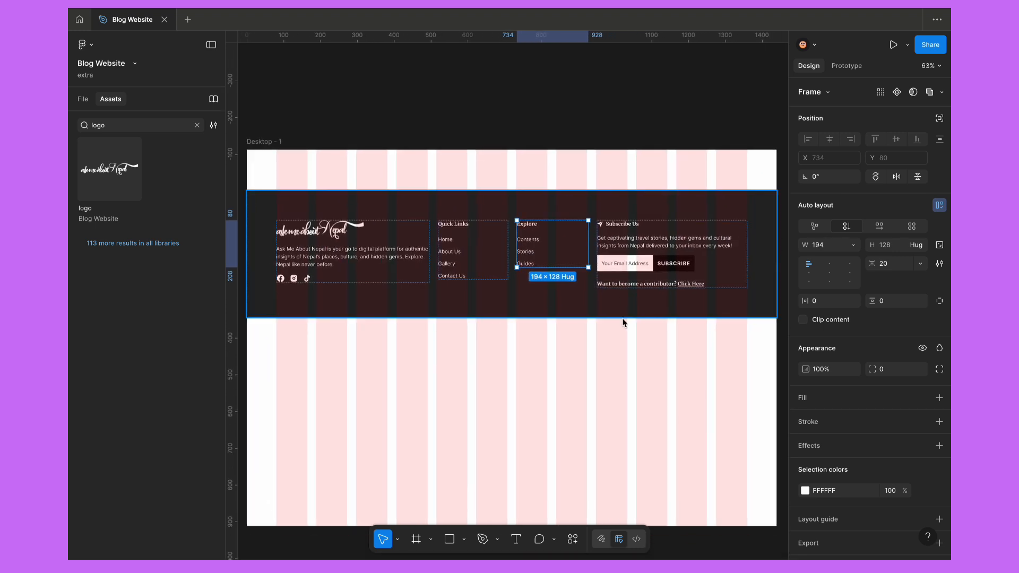
{"action": "left_click", "coordinate": [636, 339]}
Add the copyright text "© 2025 Ask Me About Nepal. All Rights Reserved." on the blank area below the footer.
{"action": "scroll", "coordinate": [359, 312], "scroll_direction": "up", "scroll_amount": 3}
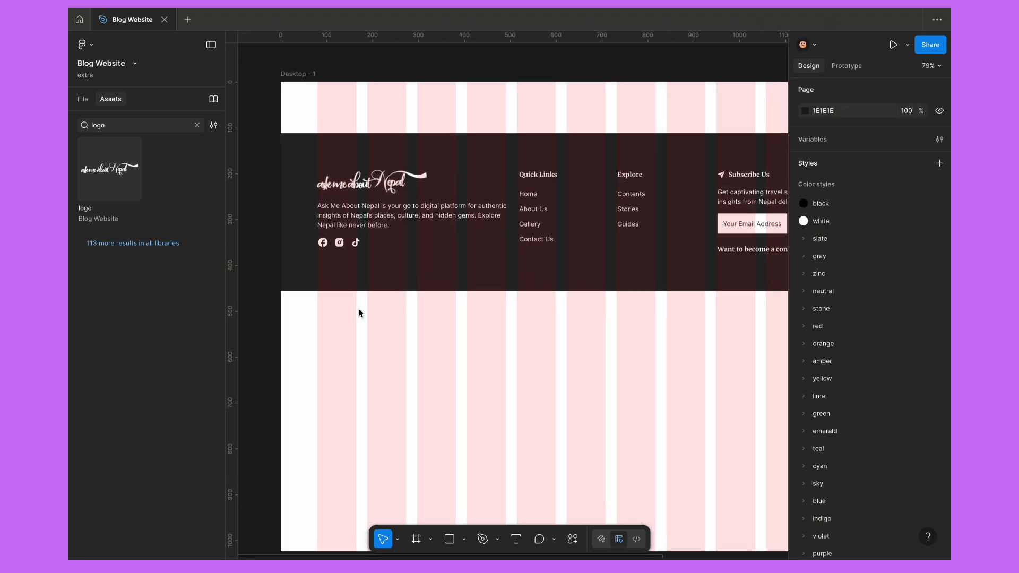
{"action": "key", "text": "t"}
{"action": "left_click", "coordinate": [355, 360]}
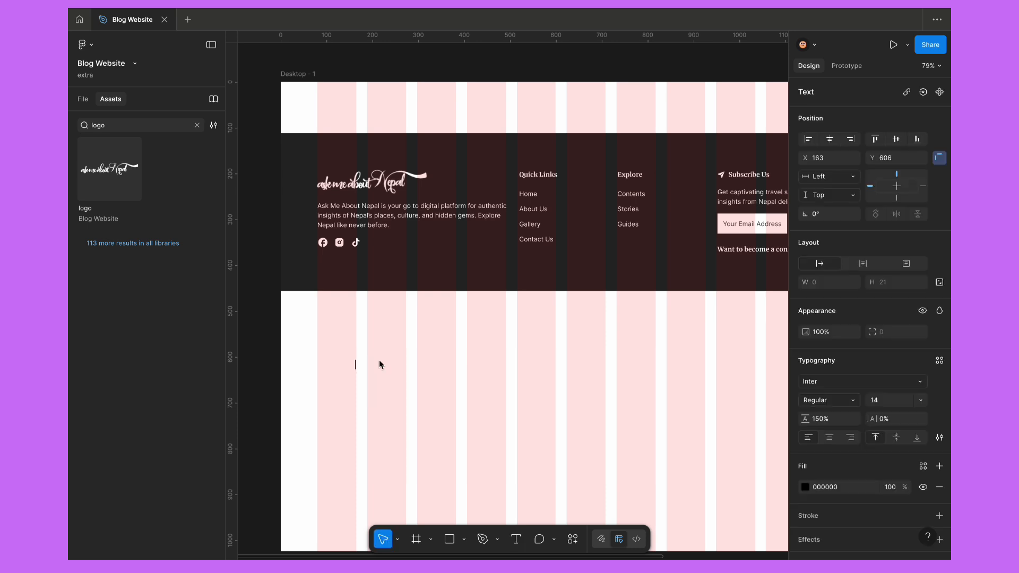
{"action": "scroll", "coordinate": [351, 382], "scroll_direction": "up", "scroll_amount": 5}
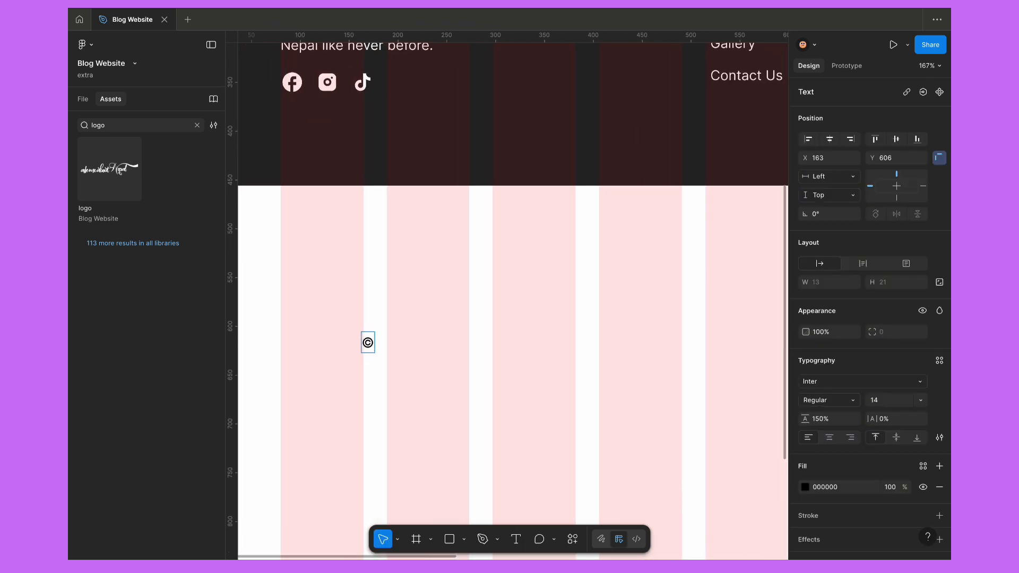
{"action": "type", "text": "2025 Ask M"}
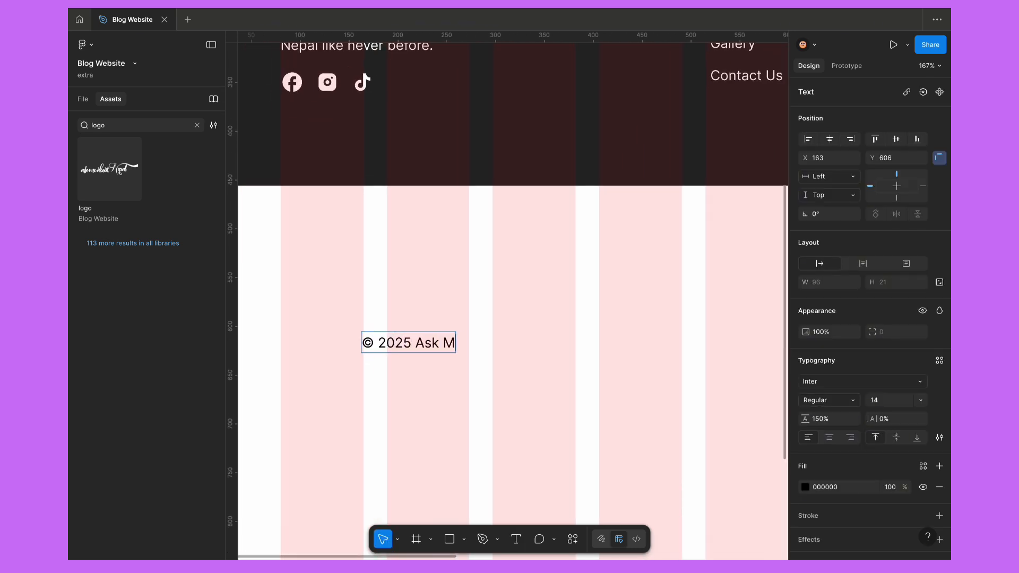
{"action": "type", "text": "e About Nepal. All Rights Reserved."}
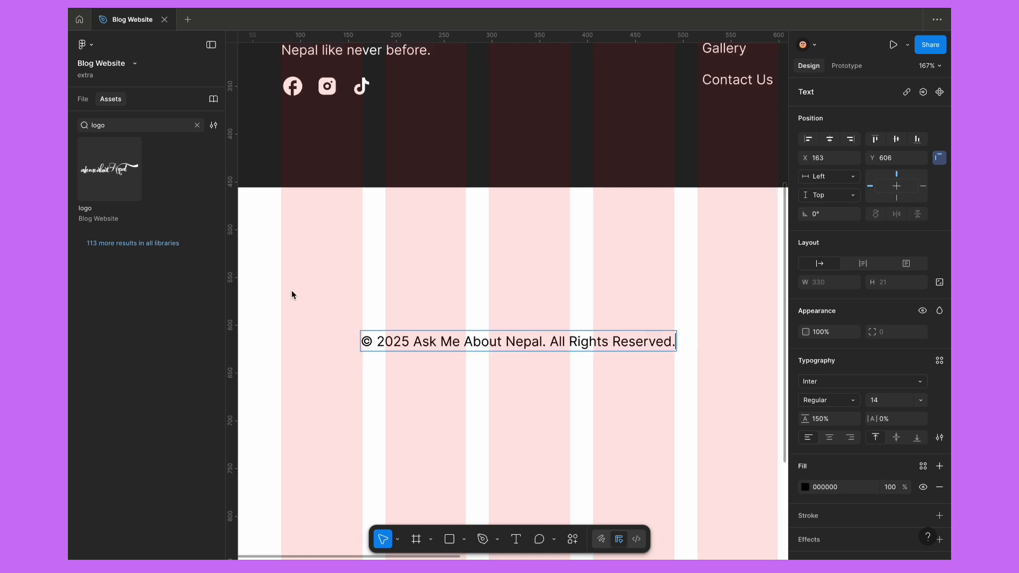
{"action": "scroll", "coordinate": [292, 290], "scroll_direction": "down", "scroll_amount": 5}
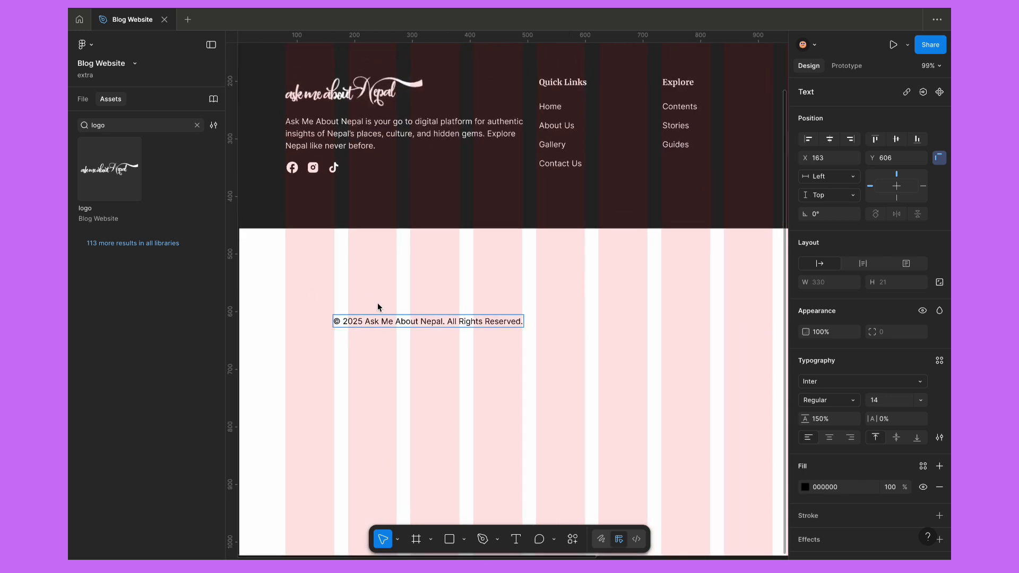
{"action": "key", "text": "Escape"}
Duplicate the copyright line beside the original at X 639 and change the copy's text to "Terms of Use".
{"action": "scroll", "coordinate": [378, 301], "scroll_direction": "right", "scroll_amount": 2}
{"action": "scroll", "coordinate": [378, 300], "scroll_direction": "up", "scroll_amount": 1}
{"action": "left_click_drag", "start_coordinate": [390, 357], "coordinate": [665, 356]}
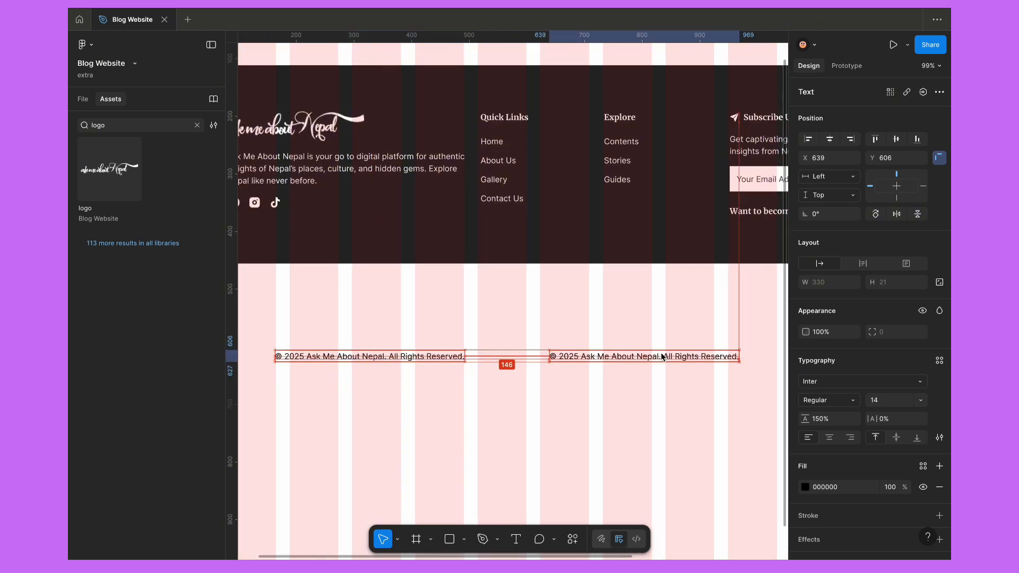
{"action": "scroll", "coordinate": [662, 357], "scroll_direction": "right", "scroll_amount": 2}
{"action": "scroll", "coordinate": [661, 357], "scroll_direction": "up", "scroll_amount": 1}
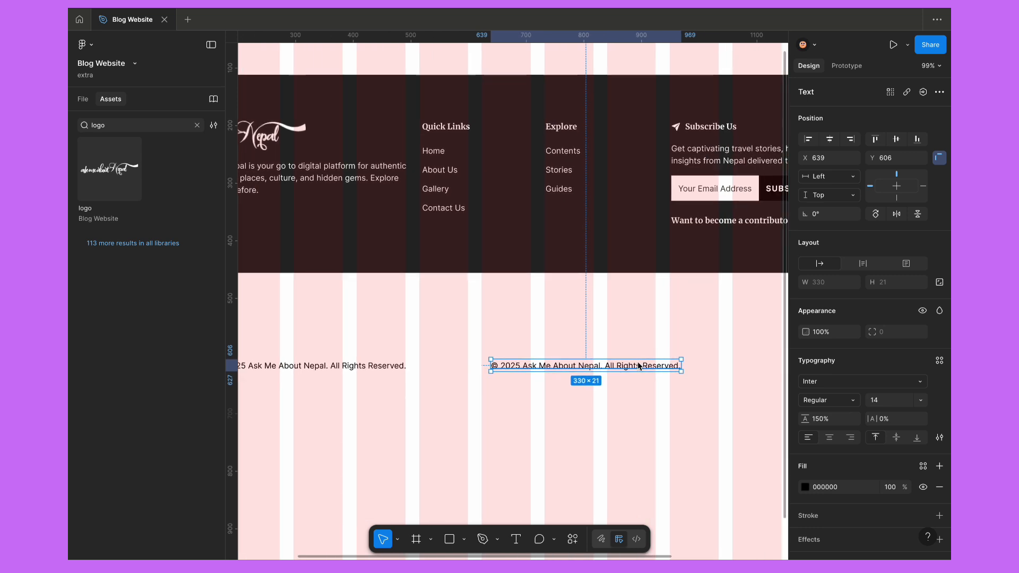
{"action": "key", "text": "Return"}
{"action": "type", "text": "Terms of Use"}
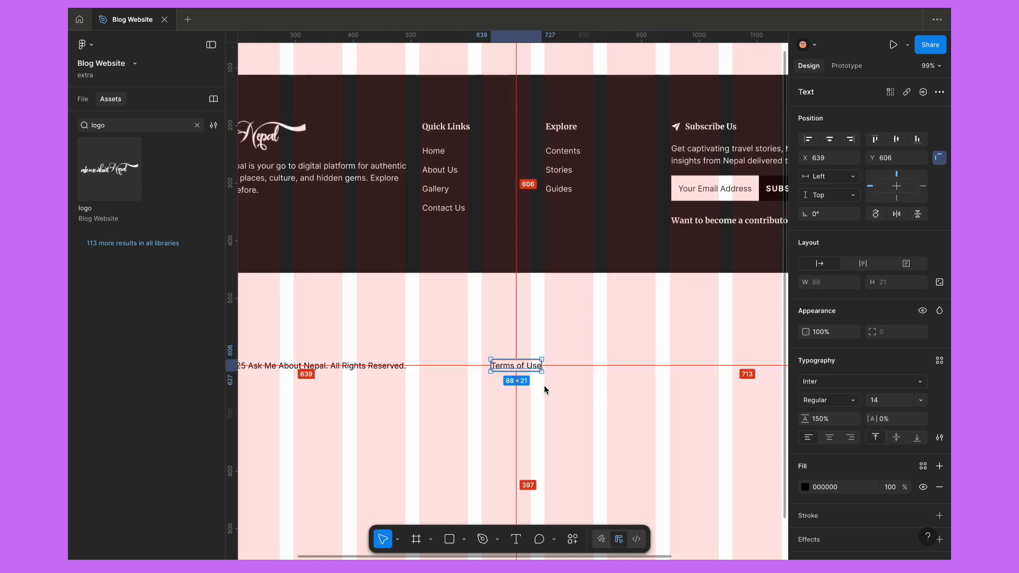
Duplicate the "Terms of Use" text beside it at X 787 and change the copy to "Privacy Policy".
{"action": "left_click_drag", "start_coordinate": [527, 366], "coordinate": [613, 366]}
{"action": "key", "text": "Return"}
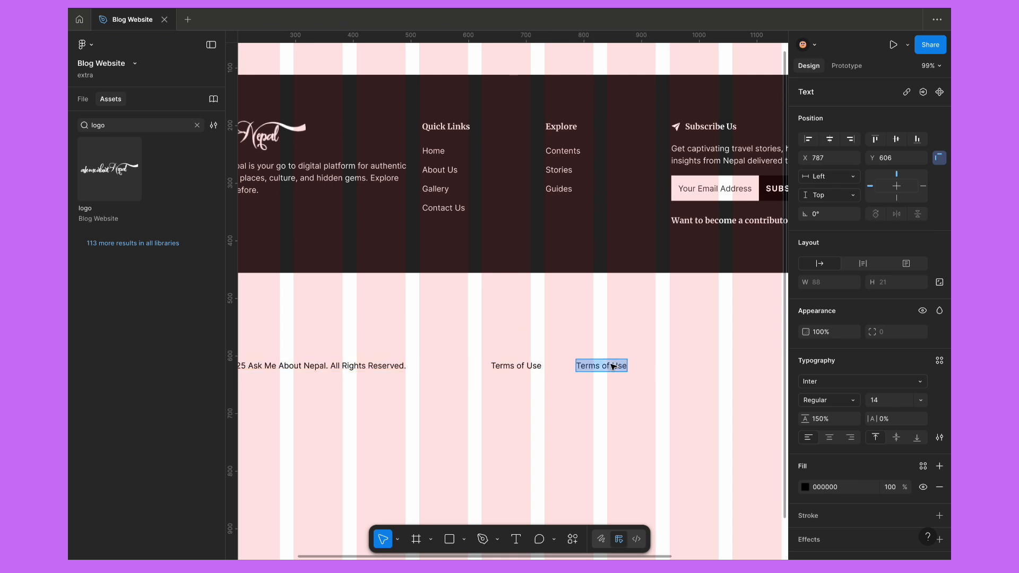
{"action": "type", "text": "Privacy Policy"}
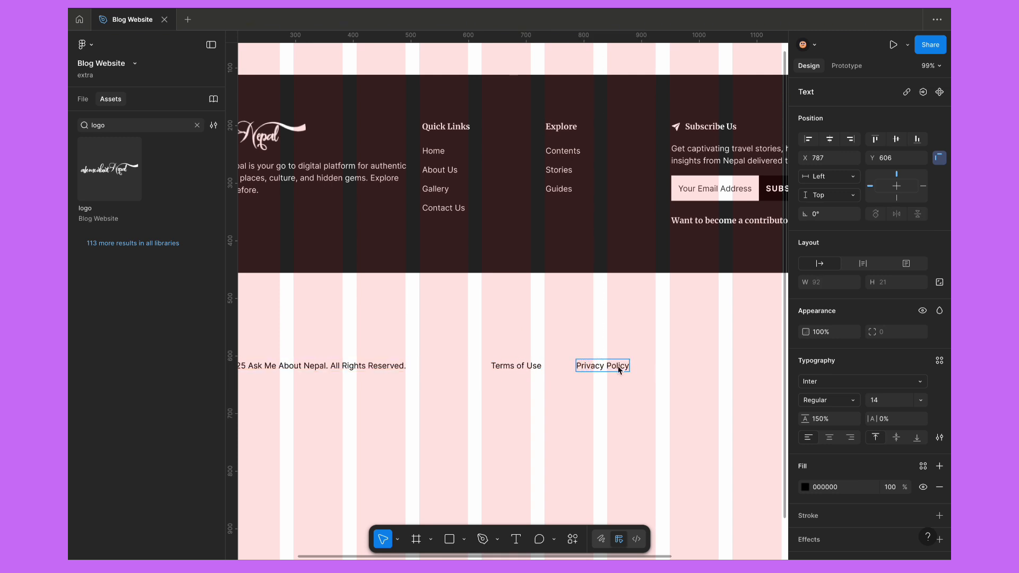
{"action": "left_click", "coordinate": [619, 369]}
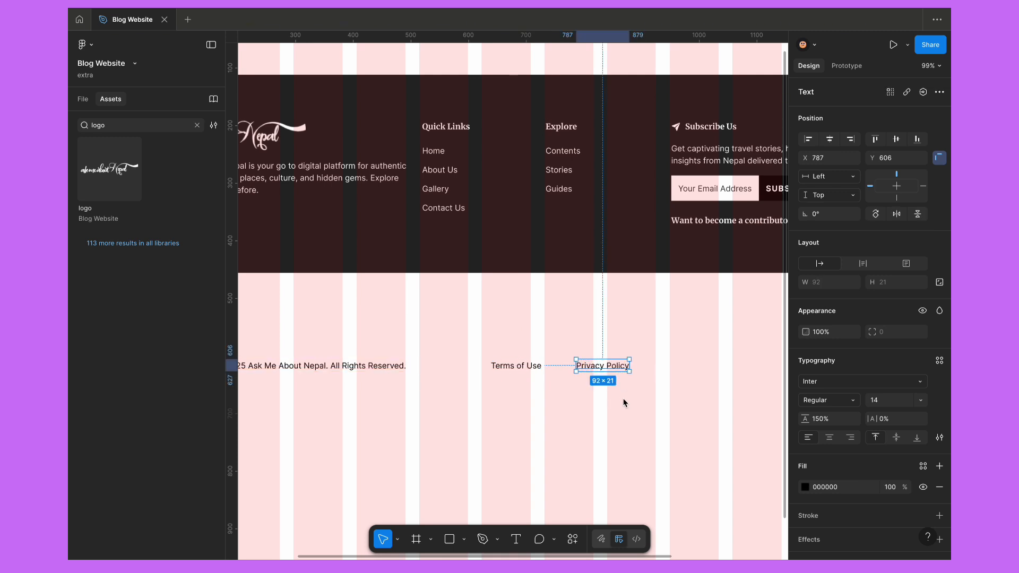
Combine "Terms of Use" and "Privacy Policy" in a horizontal auto layout with a gap of 16.
{"action": "left_click", "coordinate": [508, 365], "text": "shift"}
{"action": "right_click", "coordinate": [615, 369]}
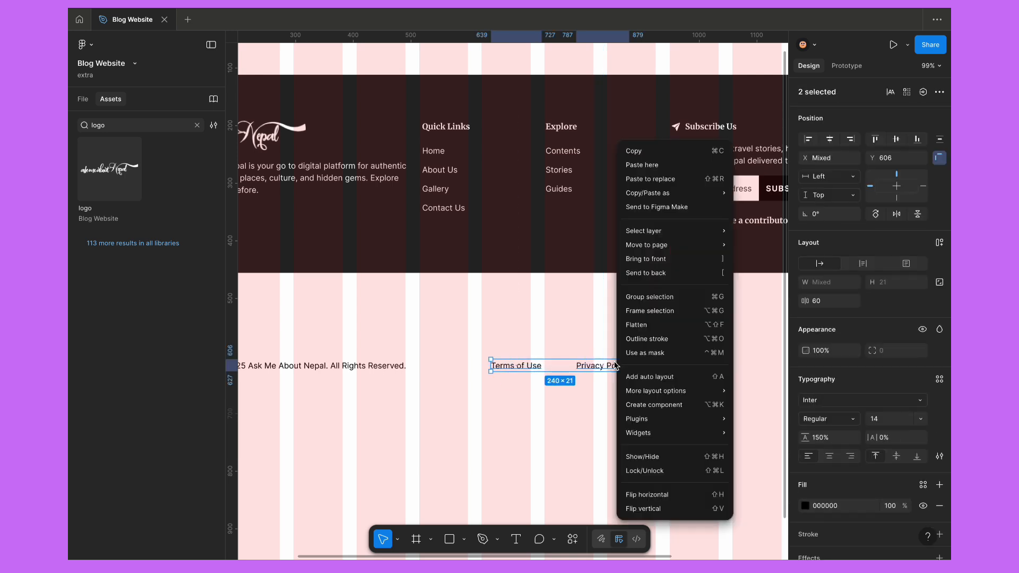
{"action": "left_click", "coordinate": [645, 378]}
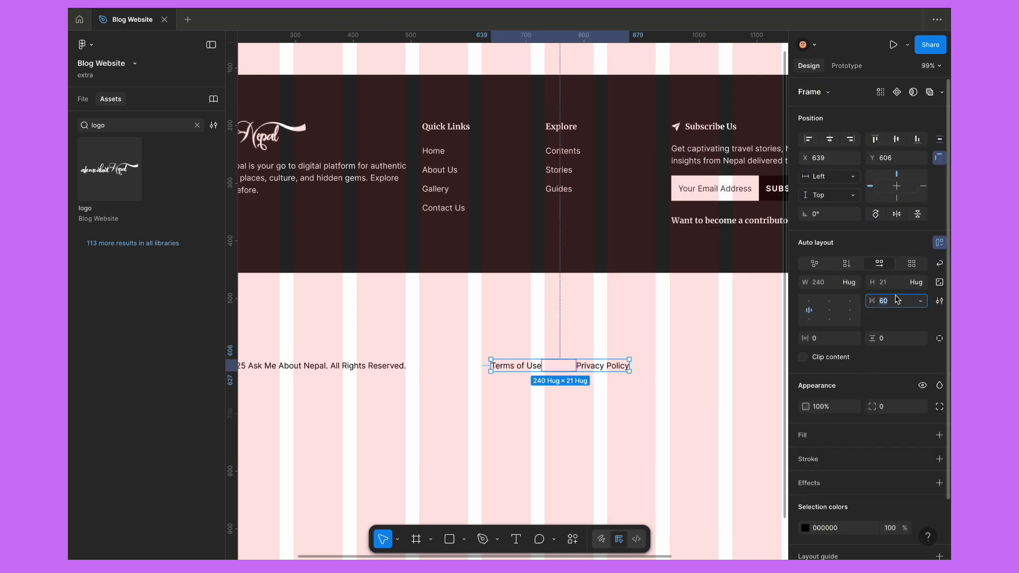
{"action": "type", "text": "16"}
{"action": "key", "text": "Return"}
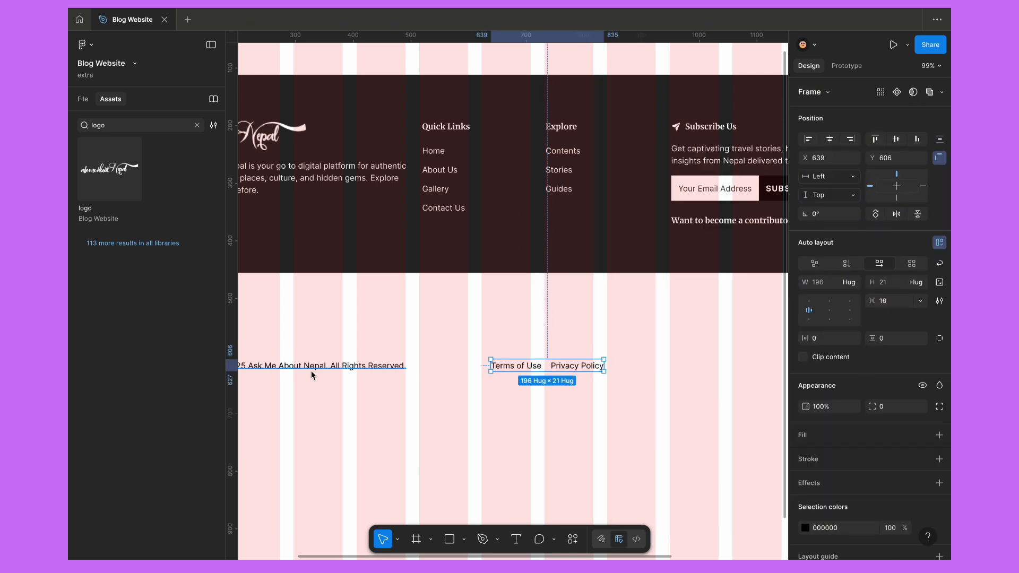
Put the copyright line and the links frame in one auto layout row with 80 horizontal and 24 vertical padding.
{"action": "left_click", "coordinate": [324, 366]}
{"action": "left_click", "coordinate": [520, 367], "text": "shift"}
{"action": "right_click", "coordinate": [520, 367]}
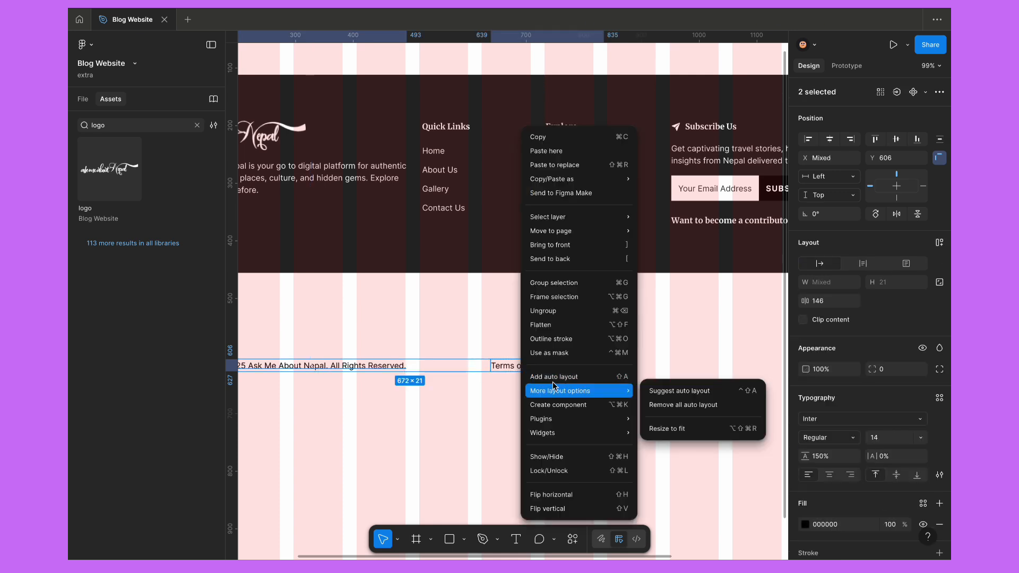
{"action": "left_click", "coordinate": [669, 387]}
{"action": "scroll", "coordinate": [608, 352], "scroll_direction": "down", "scroll_amount": 3, "text": "ctrl"}
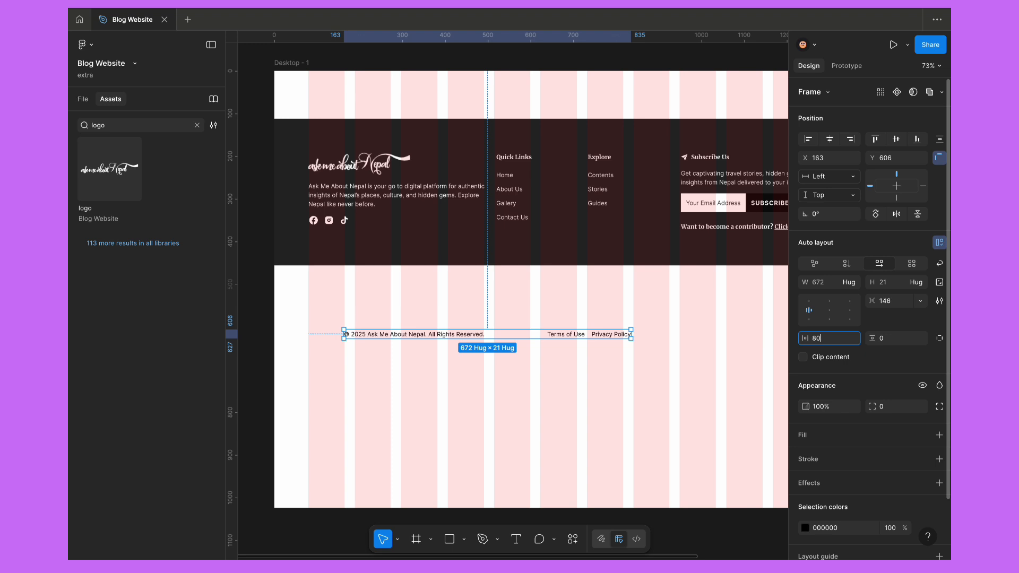
{"action": "type", "text": "80"}
{"action": "key", "text": "Return"}
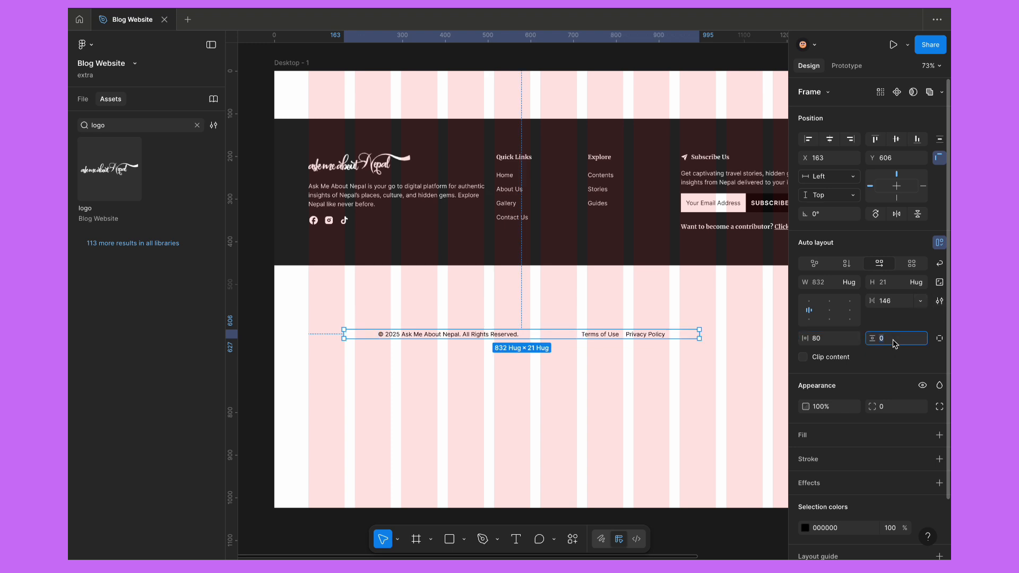
{"action": "key", "text": "Return"}
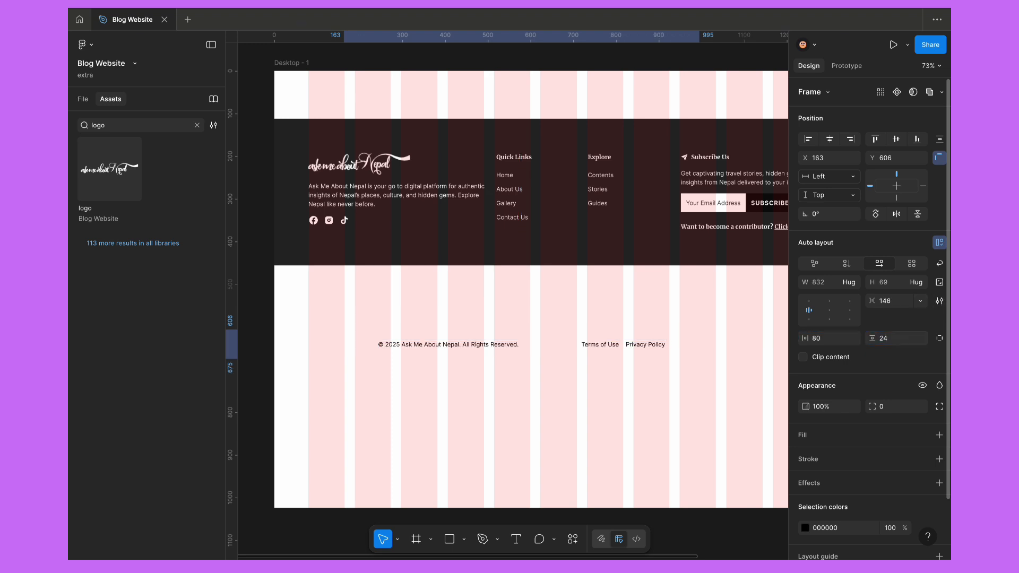
Fill the copyright row with the library colour neutral/900.
{"action": "left_click", "coordinate": [564, 250]}
{"action": "scroll", "coordinate": [854, 391], "scroll_direction": "down", "scroll_amount": 2}
{"action": "key", "text": "Tab"}
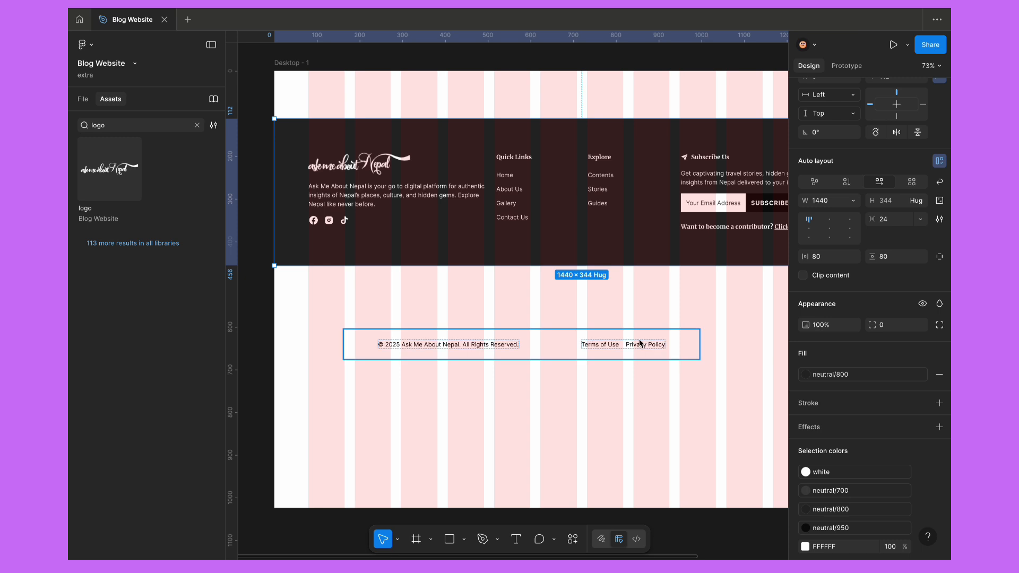
{"action": "left_click", "coordinate": [923, 373]}
{"action": "type", "text": "neu"}
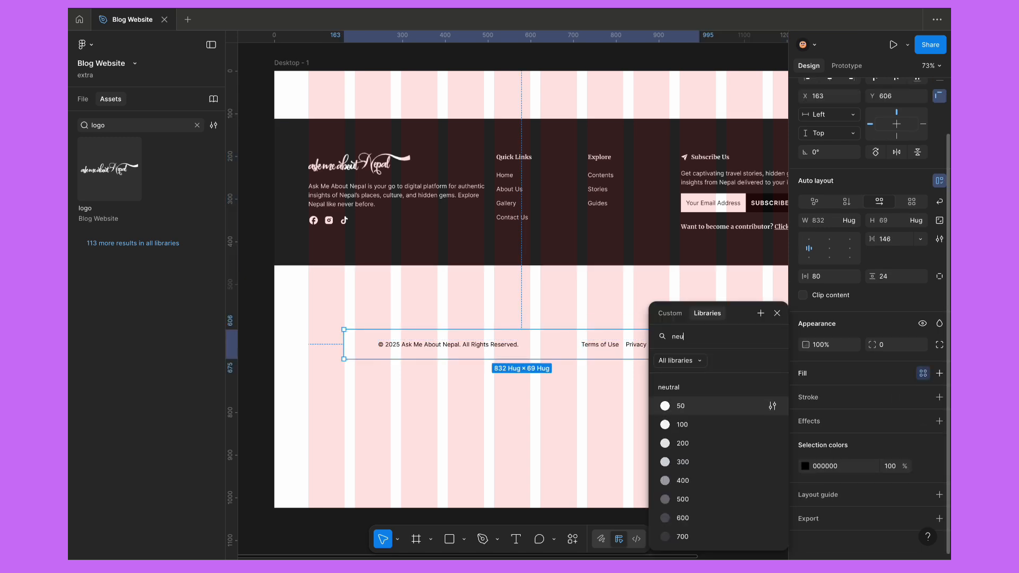
{"action": "scroll", "coordinate": [739, 500], "scroll_direction": "down", "scroll_amount": 2}
{"action": "left_click", "coordinate": [705, 521]}
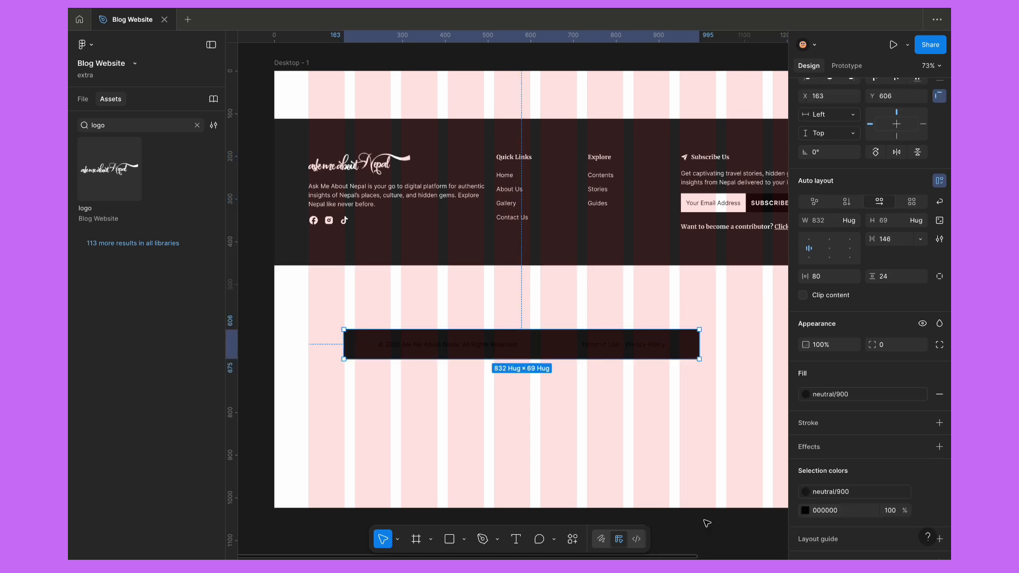
Apply the white library colour to the copyright line and the links frame inside the row.
{"action": "key", "text": "Return"}
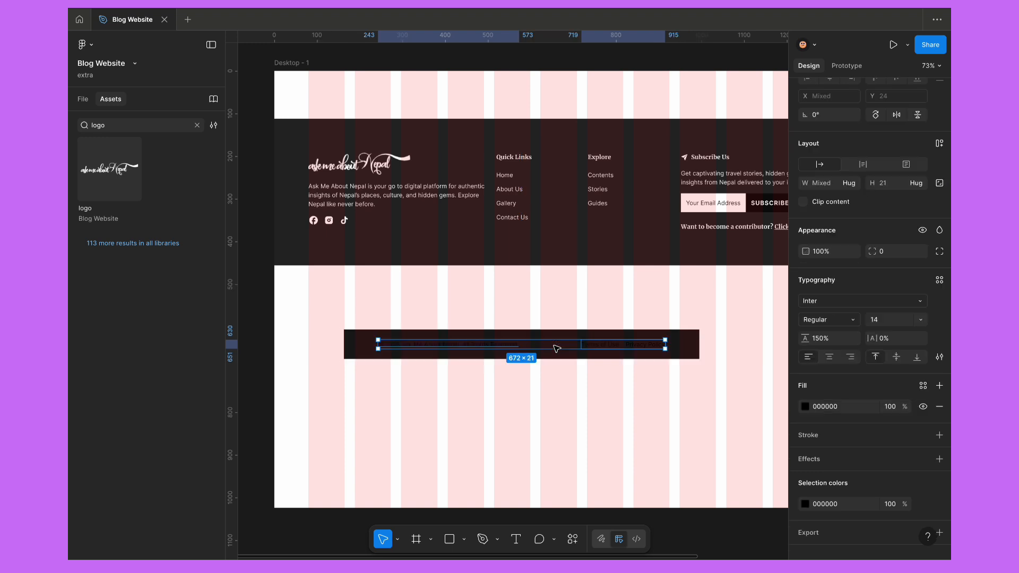
{"action": "left_click", "coordinate": [923, 386]}
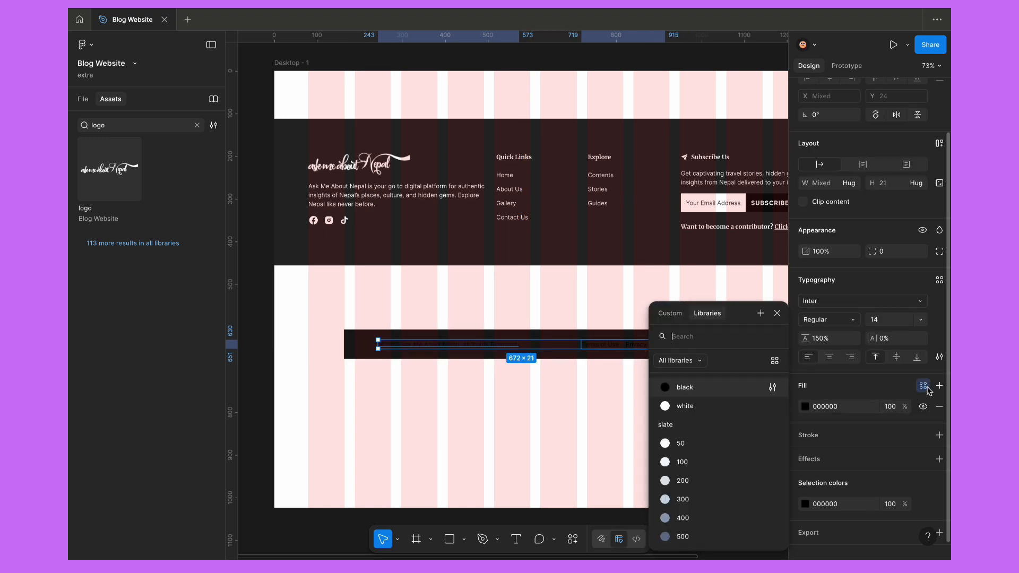
{"action": "type", "text": "white"}
{"action": "left_click", "coordinate": [684, 387]}
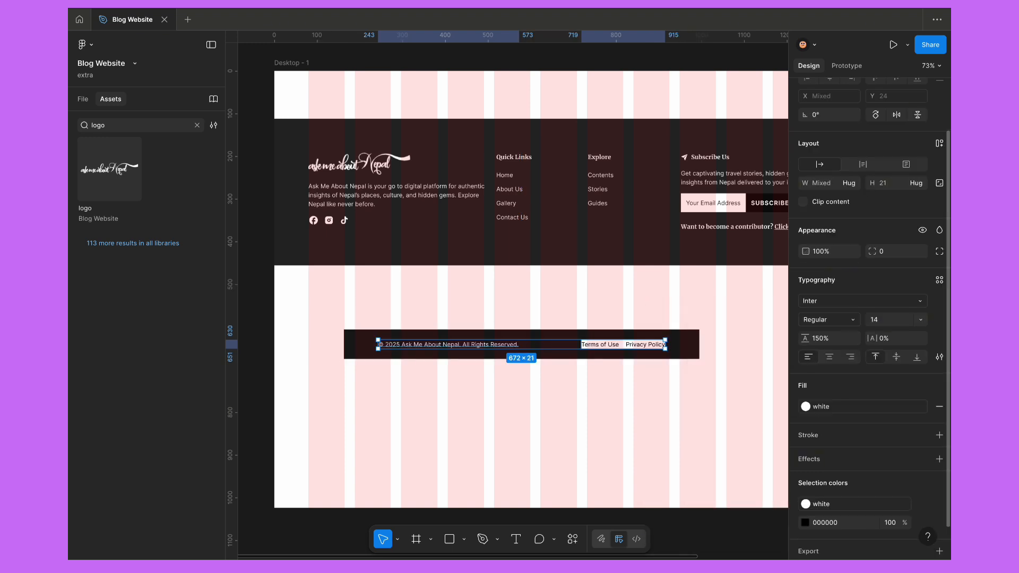
Remove the white fill from the links frame and colour the "Terms of Use" and "Privacy Policy" texts white.
{"action": "scroll", "coordinate": [628, 343], "scroll_direction": "up", "scroll_amount": 5}
{"action": "left_click", "coordinate": [613, 334]}
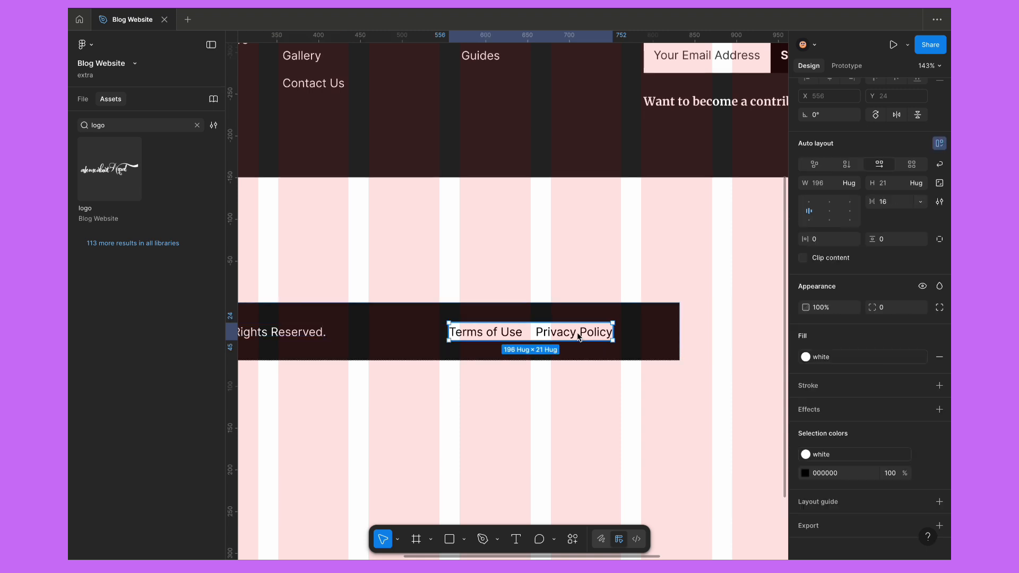
{"action": "left_click", "coordinate": [939, 360]}
{"action": "key", "text": "Return"}
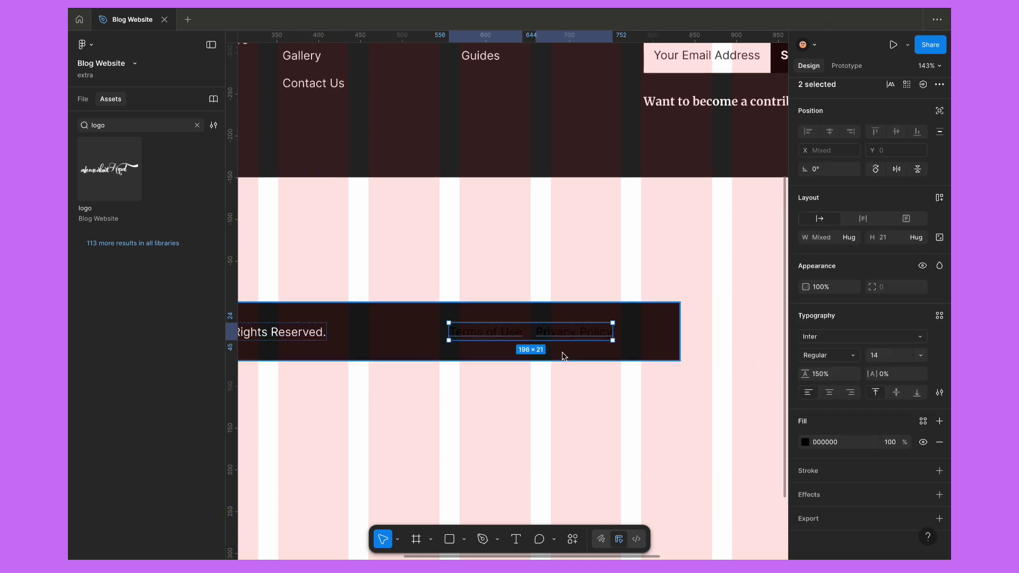
{"action": "left_click", "coordinate": [923, 422]}
{"action": "type", "text": "whi"}
{"action": "left_click", "coordinate": [685, 387]}
{"action": "left_click", "coordinate": [683, 407]}
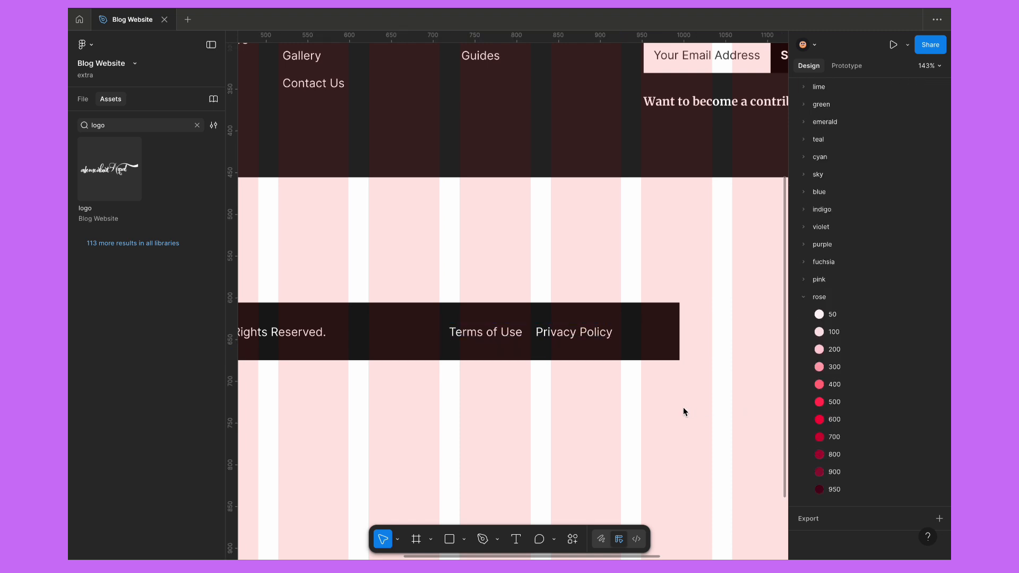
Move the copyright row directly beneath the main footer section and widen it to the full 1440 page width.
{"action": "scroll", "coordinate": [683, 407], "scroll_direction": "down", "scroll_amount": 3}
{"action": "scroll", "coordinate": [503, 357], "scroll_direction": "down", "scroll_amount": 2}
{"action": "left_click", "coordinate": [500, 363]}
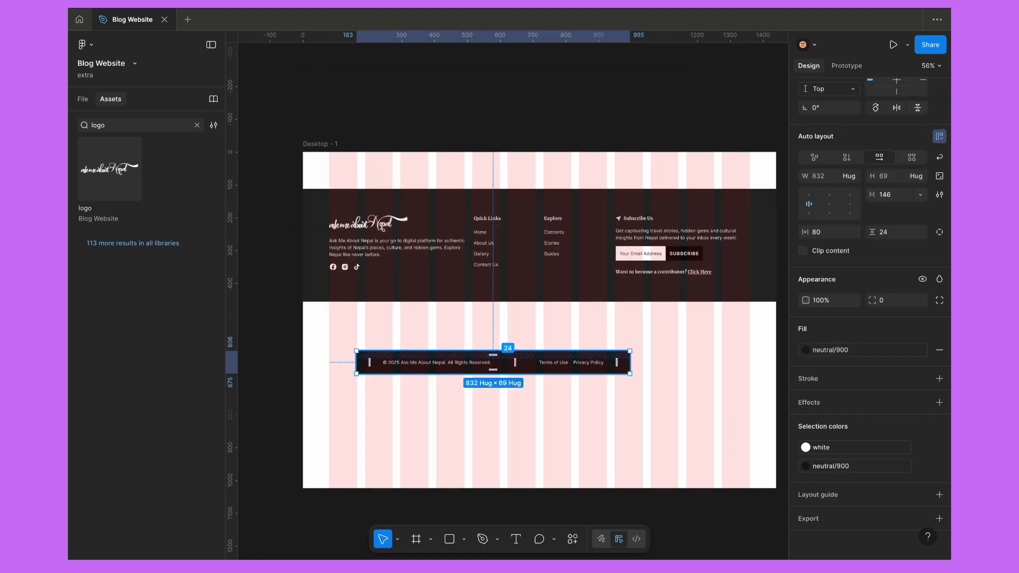
{"action": "left_click", "coordinate": [489, 340]}
{"action": "left_click_drag", "start_coordinate": [466, 358], "coordinate": [418, 313]}
{"action": "left_click_drag", "start_coordinate": [576, 317], "coordinate": [778, 328]}
Give the main footer section individual paddings and set its bottom padding to 24.
{"action": "left_click", "coordinate": [716, 288]}
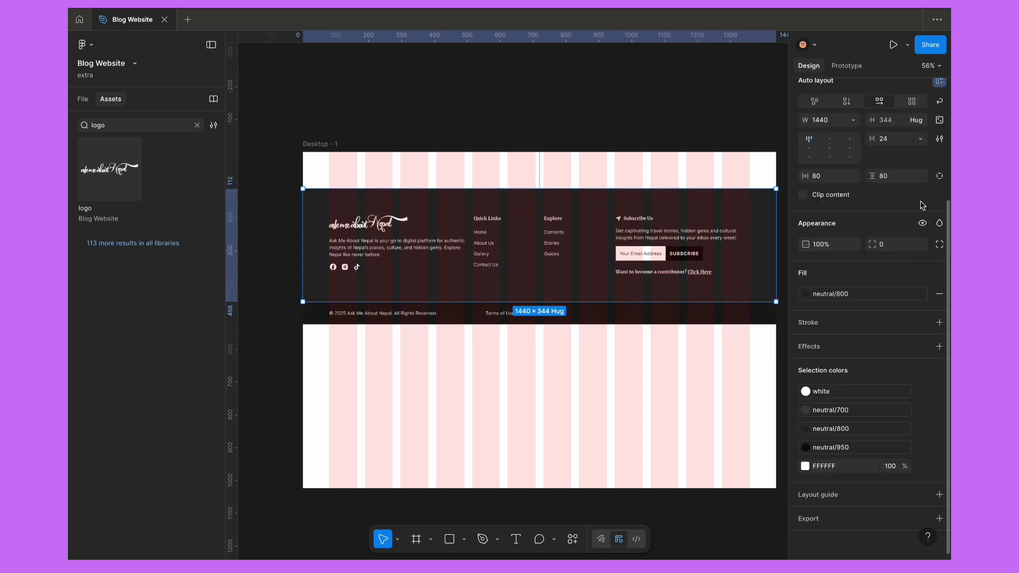
{"action": "left_click", "coordinate": [939, 176]}
{"action": "left_click", "coordinate": [900, 195]}
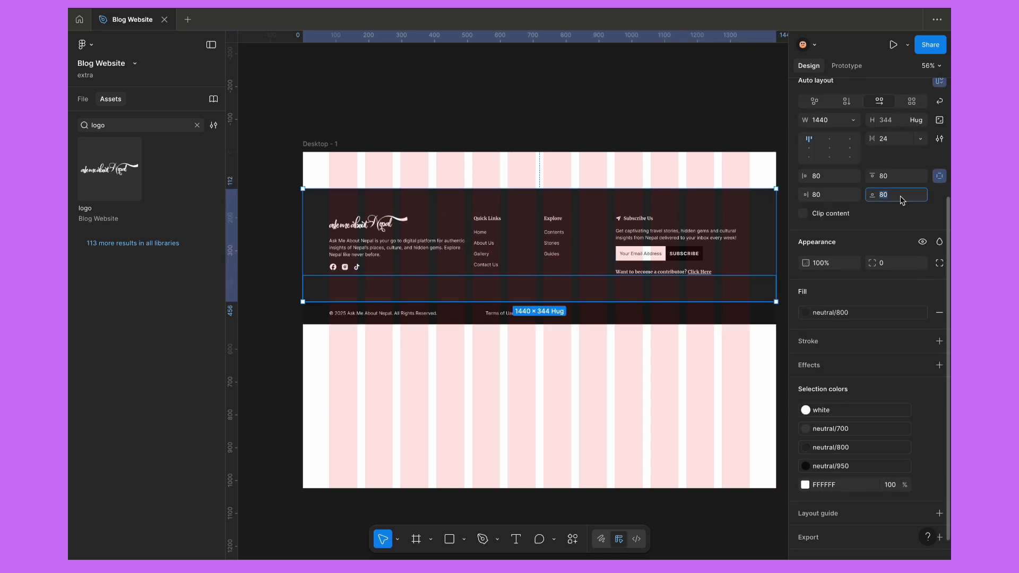
{"action": "type", "text": "24"}
{"action": "key", "text": "Return"}
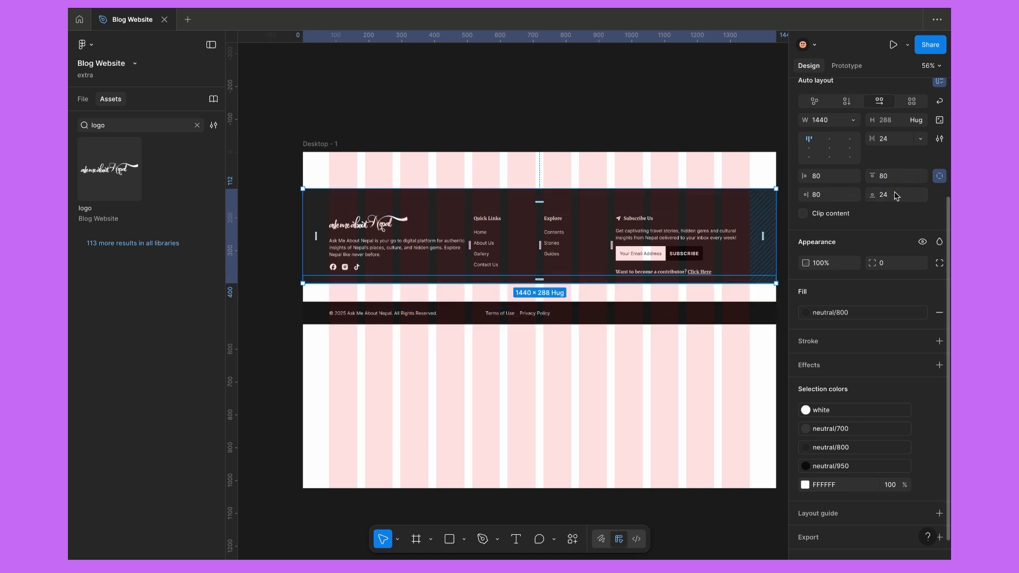
Wrap the main footer section and the copyright row in a vertical auto layout with a gap of 0.
{"action": "left_click", "coordinate": [637, 313]}
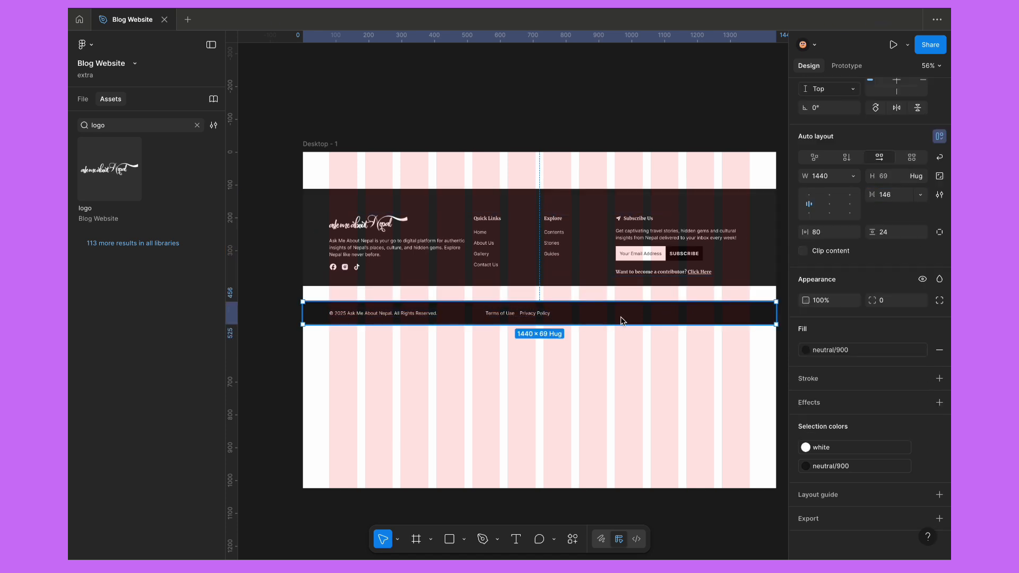
{"action": "left_click", "coordinate": [614, 257], "text": "shift"}
{"action": "right_click", "coordinate": [615, 310]}
{"action": "left_click", "coordinate": [646, 376]}
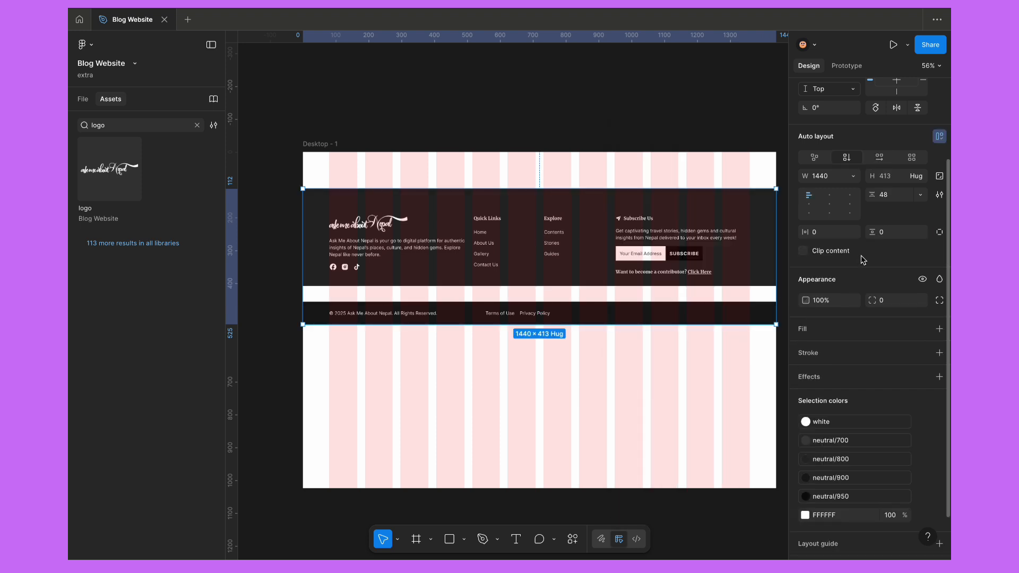
{"action": "left_click", "coordinate": [896, 197]}
{"action": "key", "text": "Return"}
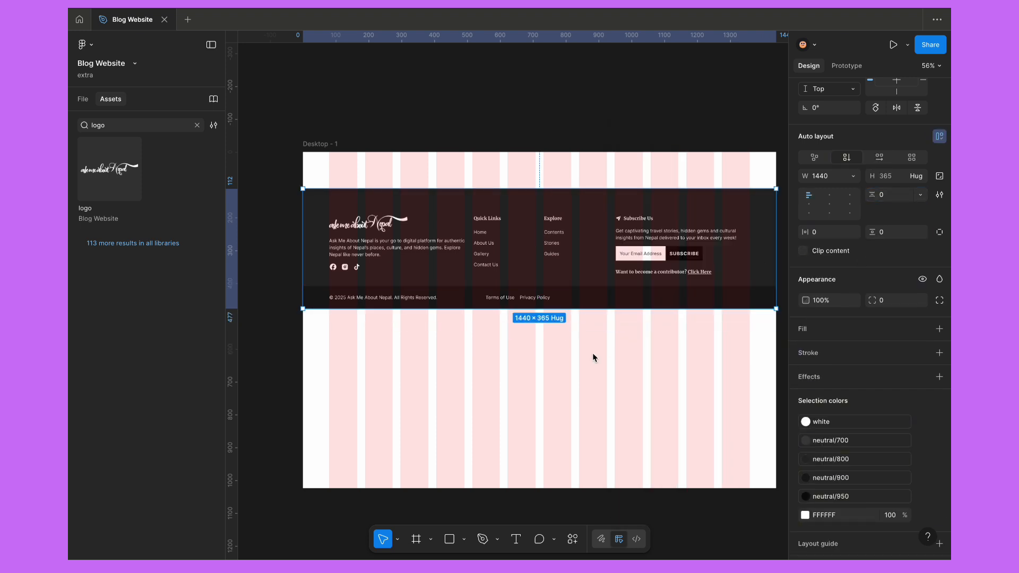
Move the combined footer down to the bottom edge of the Desktop - 1 frame, at Y 659.
{"action": "left_click", "coordinate": [585, 333]}
{"action": "left_click_drag", "start_coordinate": [540, 218], "coordinate": [545, 399]}
{"action": "scroll", "coordinate": [544, 399], "scroll_direction": "down", "scroll_amount": 4}
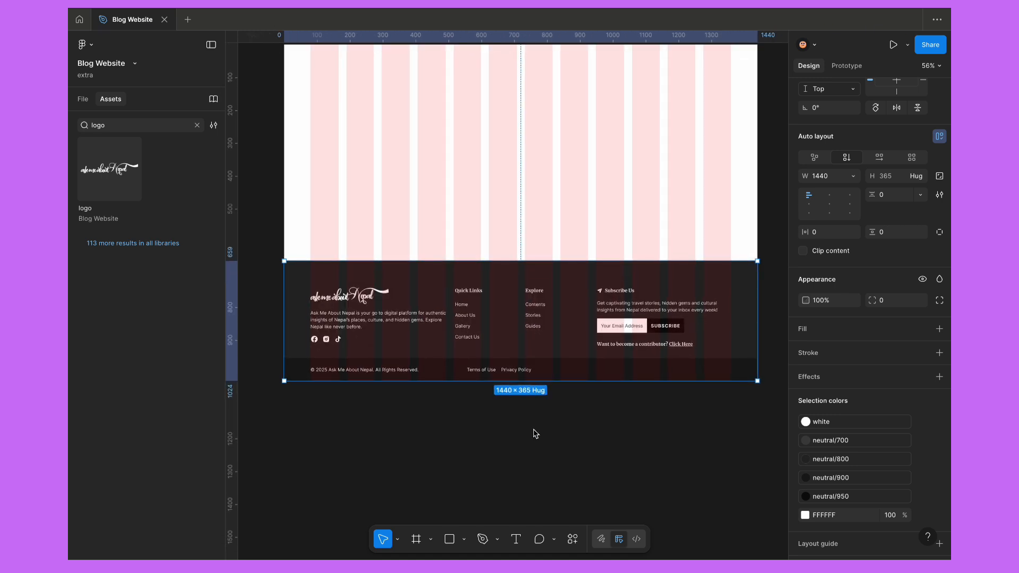
{"action": "left_click", "coordinate": [533, 435]}
Set the copyright row's gap to auto so the copyright line and the legal links sit at opposite ends.
{"action": "left_click", "coordinate": [492, 379]}
{"action": "left_click", "coordinate": [491, 378]}
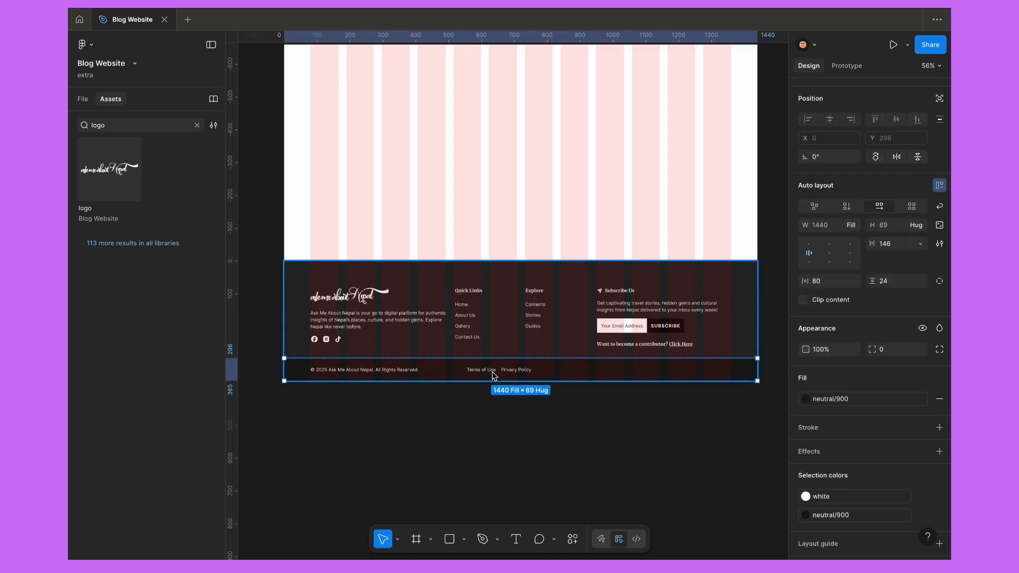
{"action": "left_click", "coordinate": [896, 269]}
{"action": "type", "text": "aut"}
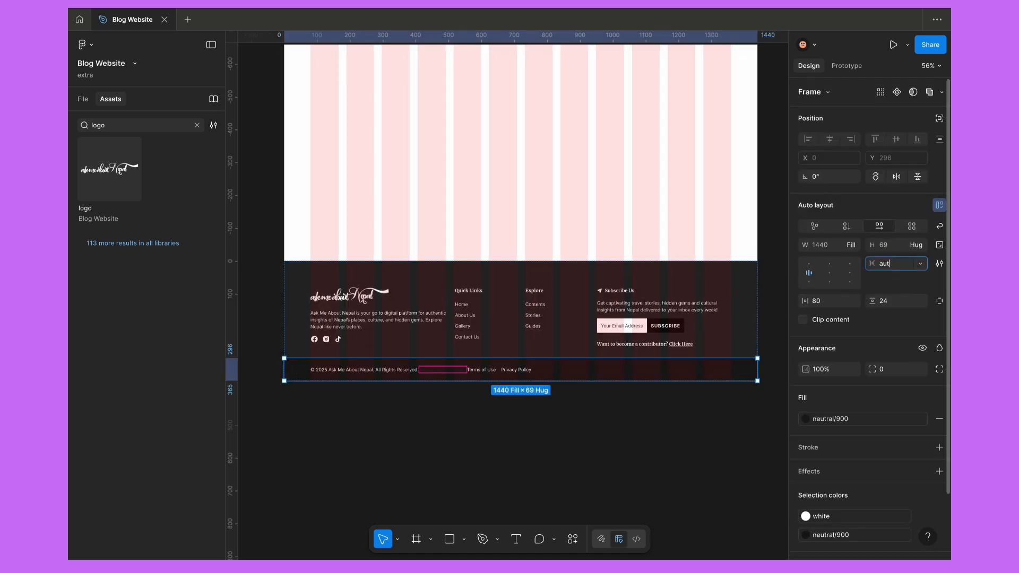
{"action": "type", "text": "o"}
{"action": "key", "text": "Return"}
Replace the main footer section's unlinked FFFFFF colour with the white library colour.
{"action": "scroll", "coordinate": [699, 297], "scroll_direction": "up", "scroll_amount": 3}
{"action": "left_click", "coordinate": [684, 315], "text": "ctrl"}
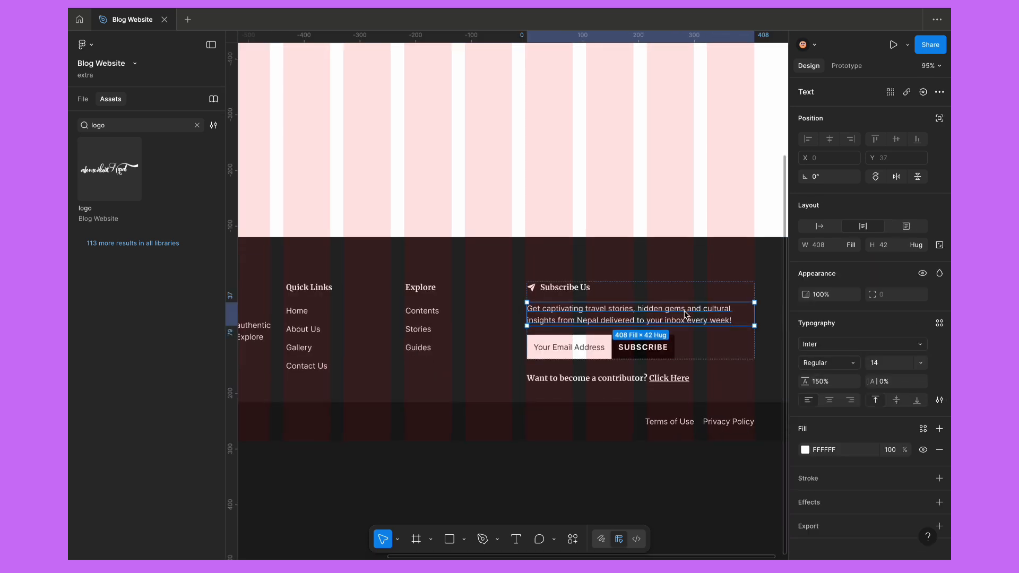
{"action": "scroll", "coordinate": [685, 315], "scroll_direction": "down", "scroll_amount": 3}
{"action": "scroll", "coordinate": [674, 311], "scroll_direction": "left", "scroll_amount": 3}
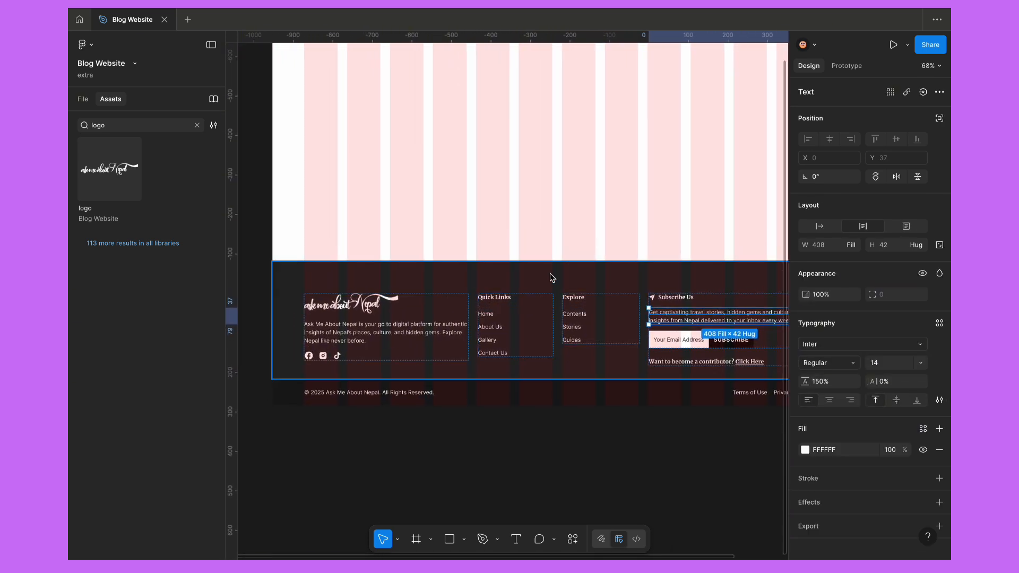
{"action": "left_click", "coordinate": [550, 277]}
{"action": "scroll", "coordinate": [875, 372], "scroll_direction": "down", "scroll_amount": 3}
{"action": "left_click", "coordinate": [923, 466]}
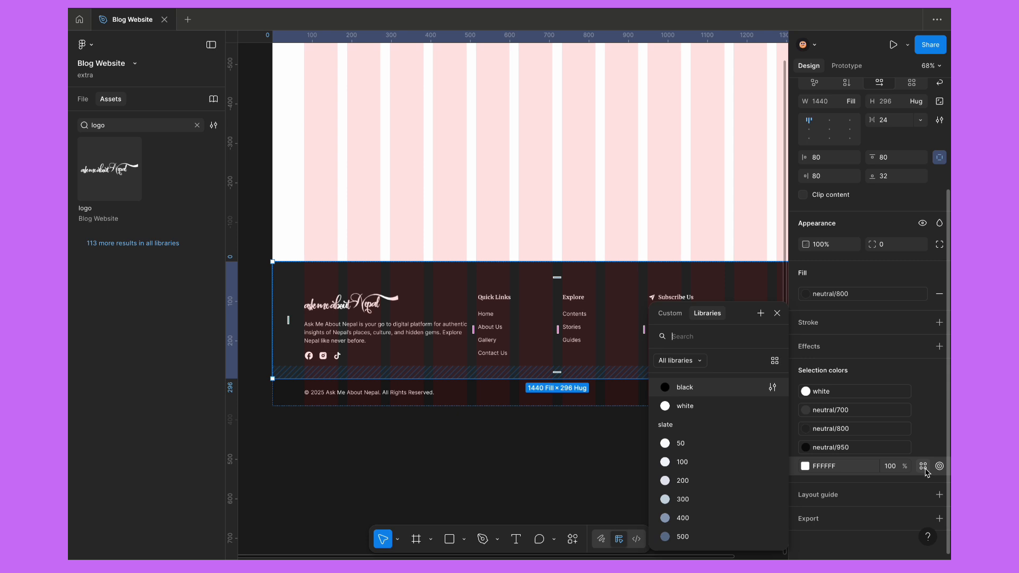
{"action": "type", "text": "white"}
{"action": "left_click", "coordinate": [684, 387]}
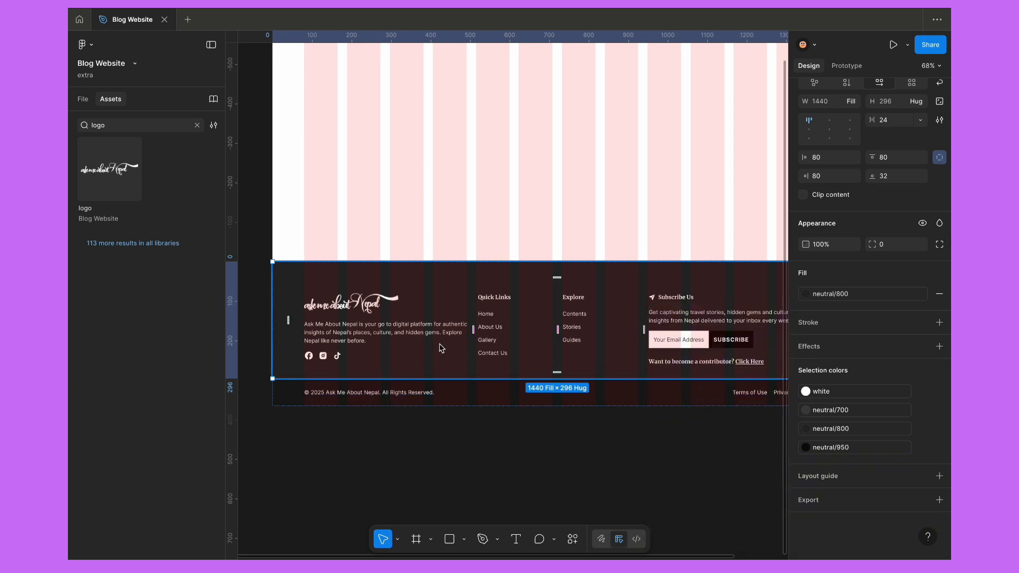
{"action": "double_click", "coordinate": [428, 323]}
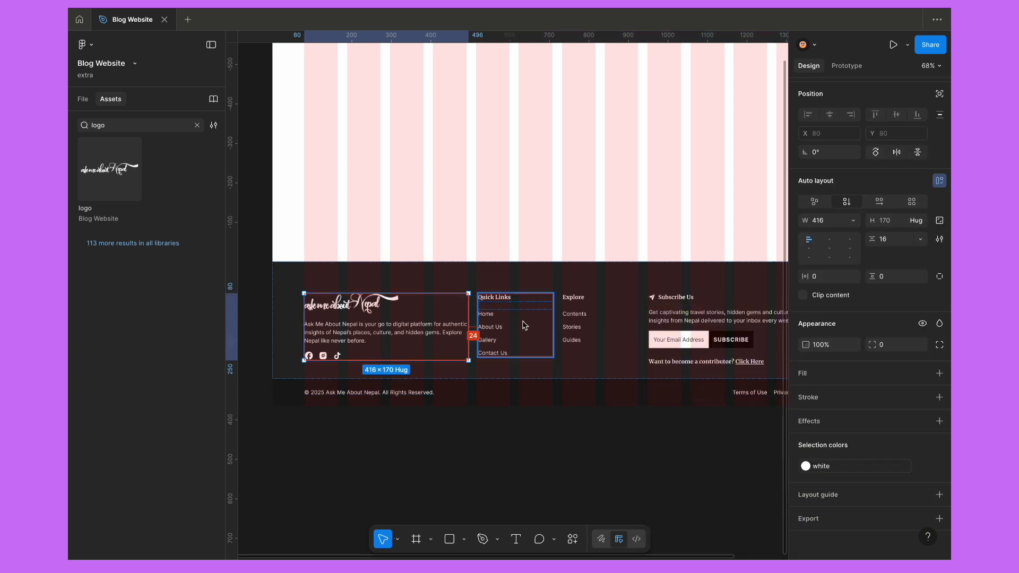
{"action": "left_click", "coordinate": [602, 325]}
Set the subscribe form row and its "Your Email Address" field to fill the available width of the Subscribe Us column.
{"action": "scroll", "coordinate": [674, 318], "scroll_direction": "down", "scroll_amount": 3}
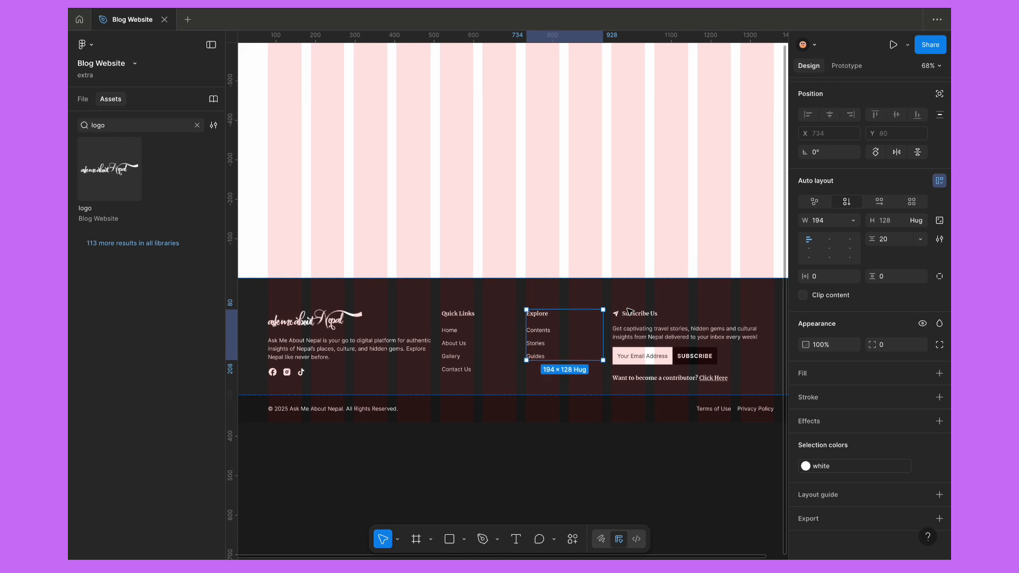
{"action": "double_click", "coordinate": [672, 363]}
{"action": "scroll", "coordinate": [671, 362], "scroll_direction": "up", "scroll_amount": 5}
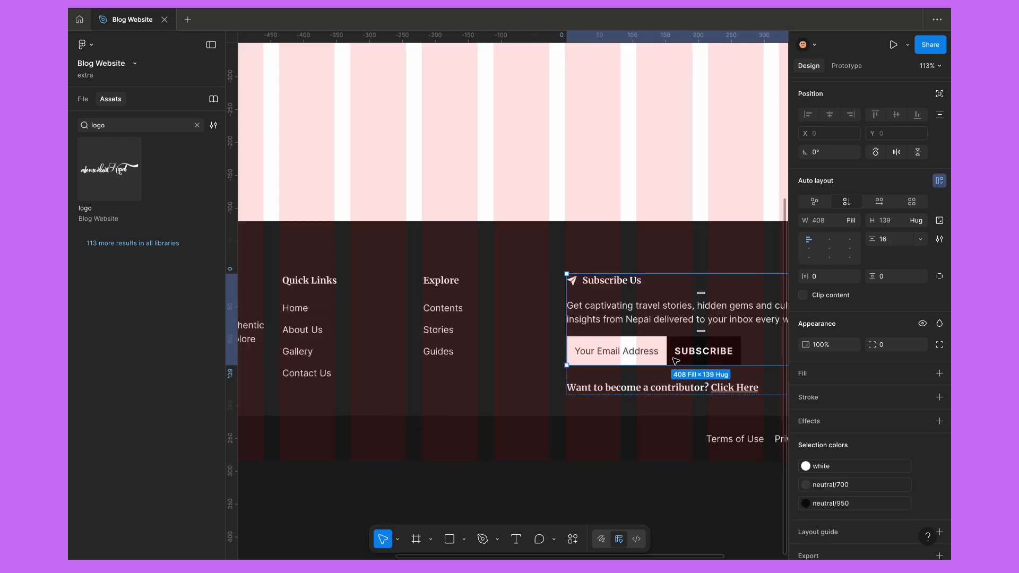
{"action": "left_click", "coordinate": [849, 221]}
{"action": "left_click", "coordinate": [783, 232]}
{"action": "left_click", "coordinate": [650, 343]}
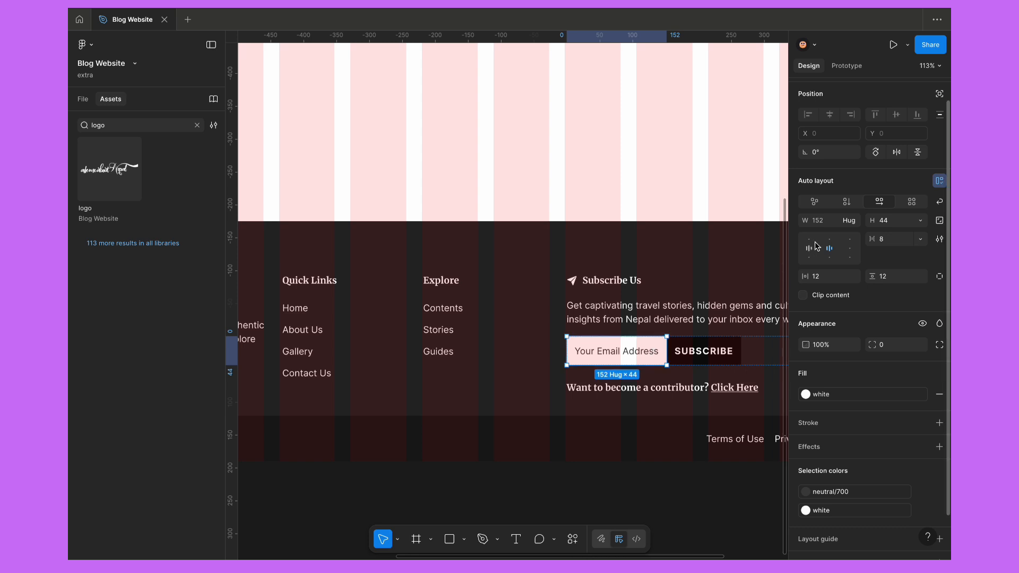
{"action": "left_click", "coordinate": [849, 220]}
{"action": "left_click", "coordinate": [820, 236]}
{"action": "scroll", "coordinate": [566, 220], "scroll_direction": "down", "scroll_amount": 4}
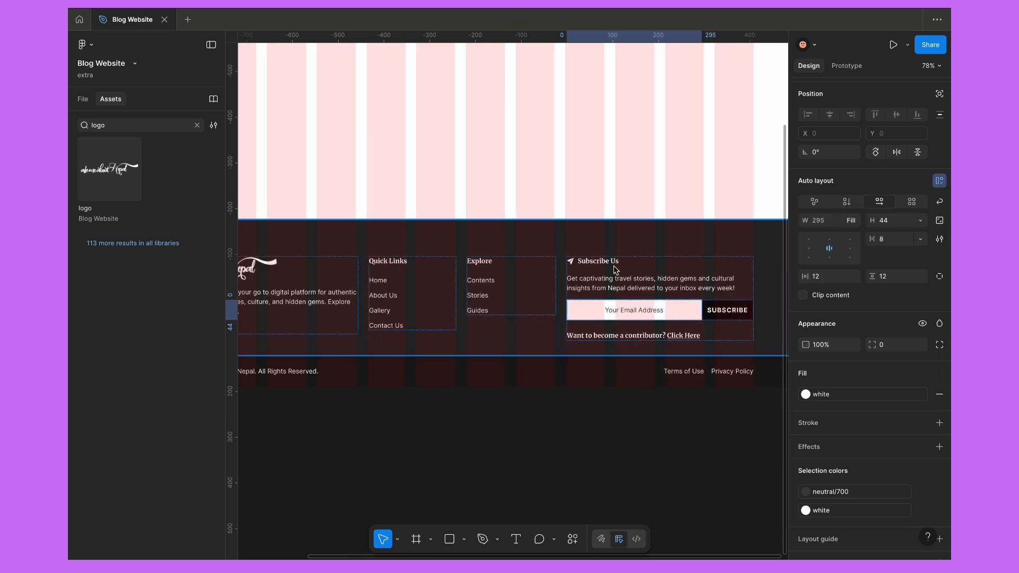
Set the gap between the Terms of Use and Privacy Policy links in the copyright row to 32.
{"action": "left_click", "coordinate": [616, 390]}
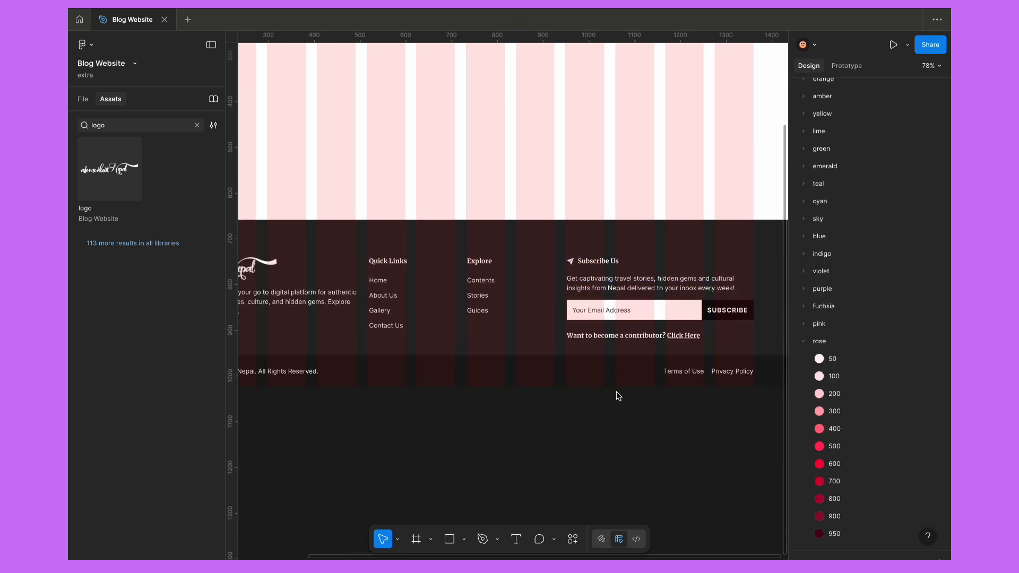
{"action": "scroll", "coordinate": [618, 396], "scroll_direction": "down", "scroll_amount": 3}
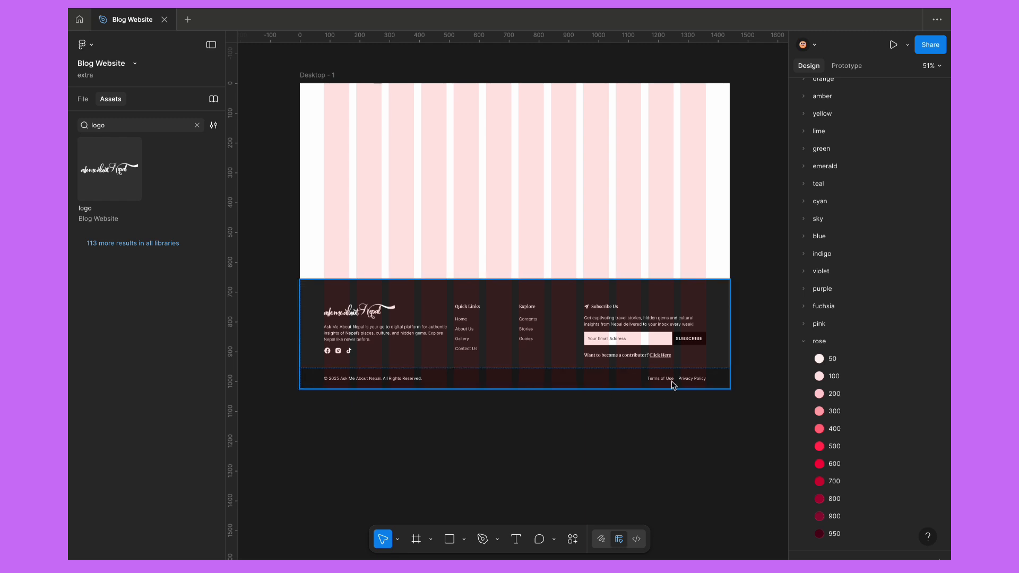
{"action": "scroll", "coordinate": [711, 386], "scroll_direction": "up", "scroll_amount": 4}
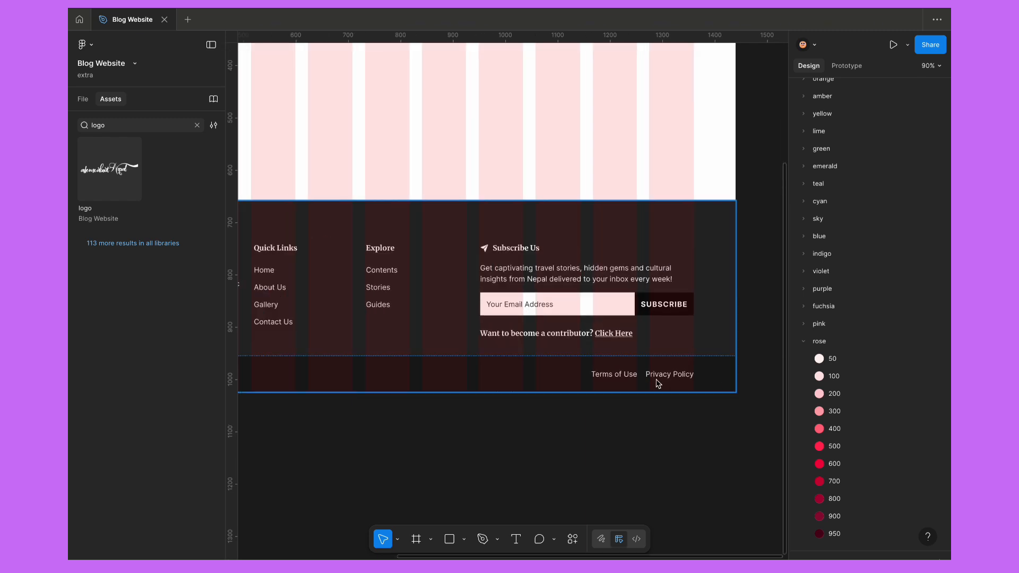
{"action": "left_click", "coordinate": [657, 377]}
{"action": "left_click", "coordinate": [657, 378]}
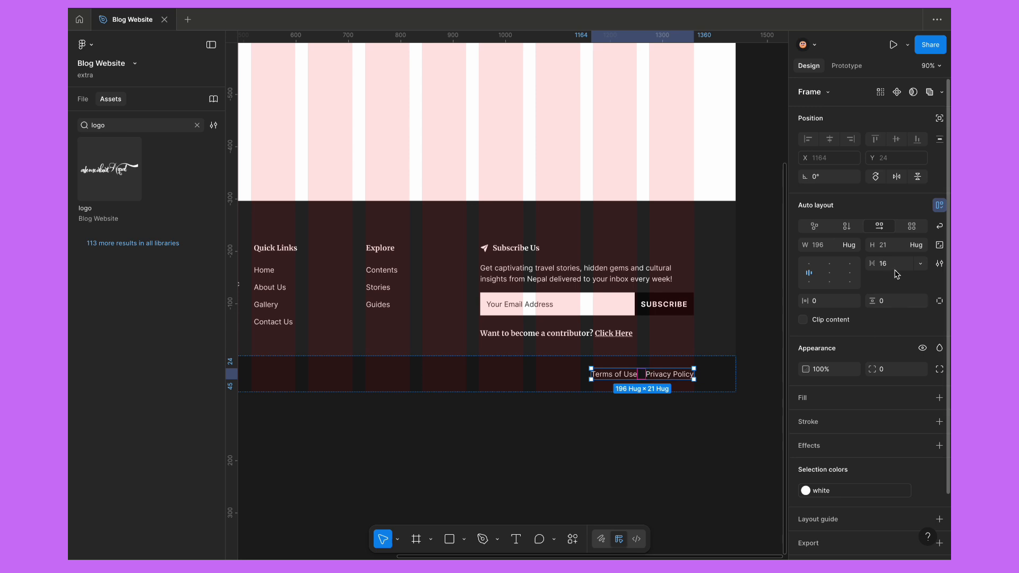
{"action": "type", "text": "32"}
{"action": "key", "text": "Return"}
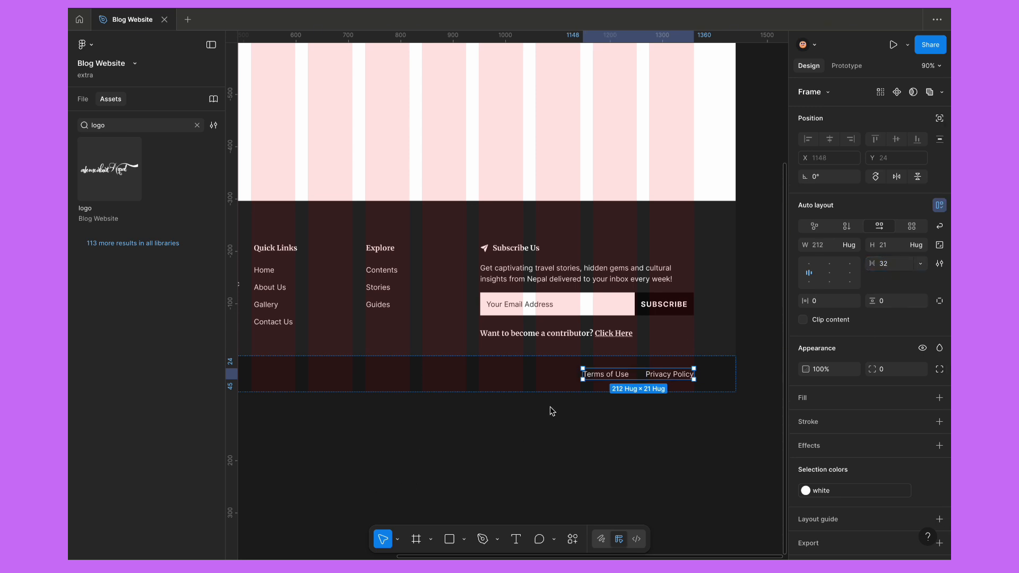
Deselect the legal links and hide the layout guides to review the whole footer without the column overlay.
{"action": "scroll", "coordinate": [686, 368], "scroll_direction": "down", "scroll_amount": 3}
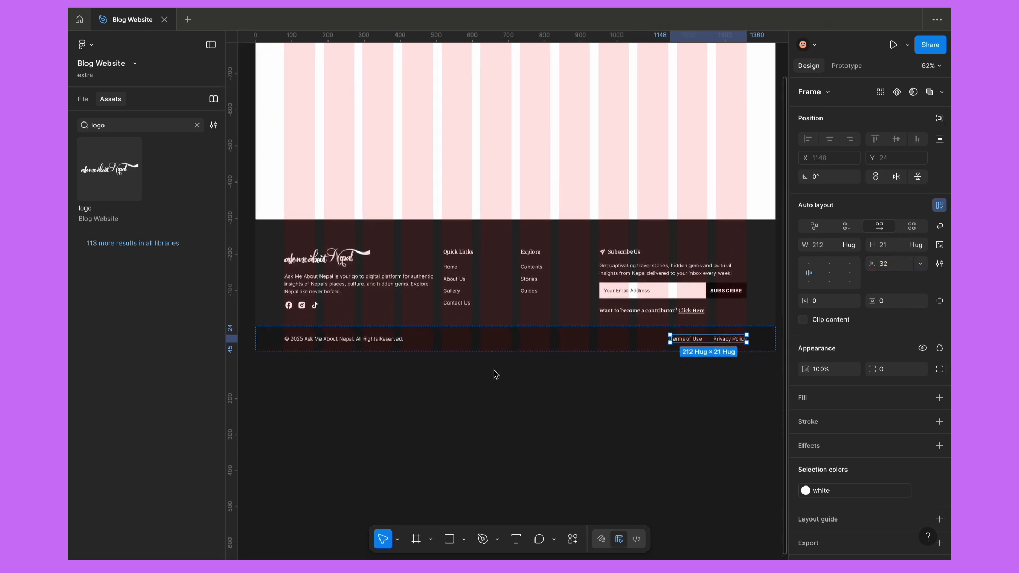
{"action": "left_click", "coordinate": [495, 371]}
{"action": "scroll", "coordinate": [315, 302], "scroll_direction": "up", "scroll_amount": 3}
{"action": "scroll", "coordinate": [315, 304], "scroll_direction": "down", "scroll_amount": 5}
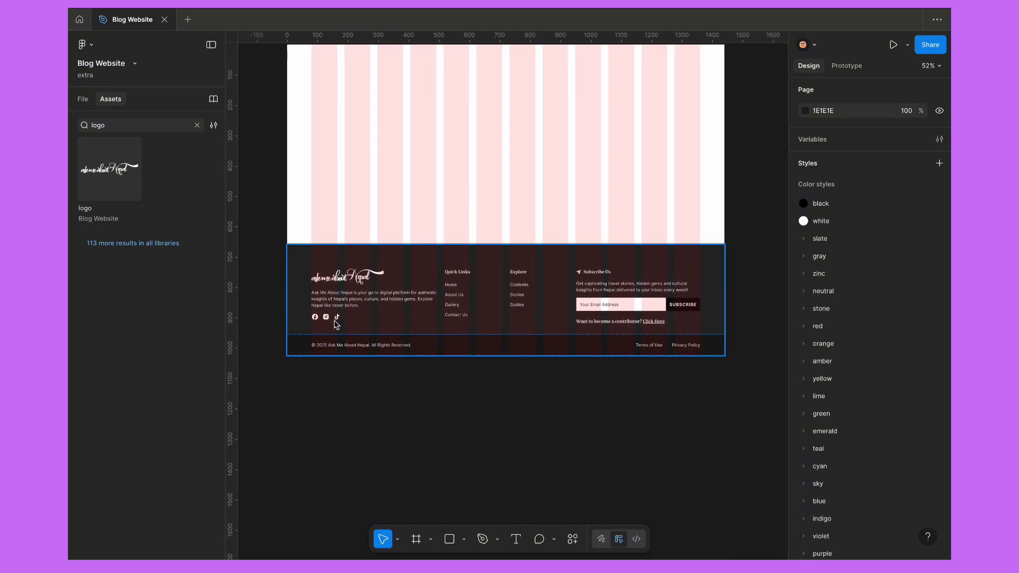
{"action": "key", "text": "shift+g"}
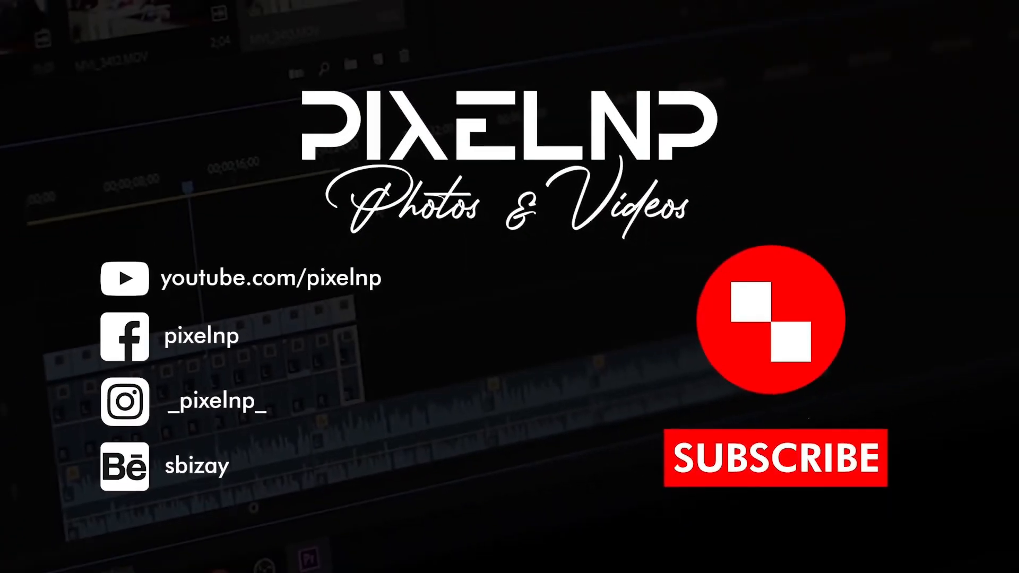